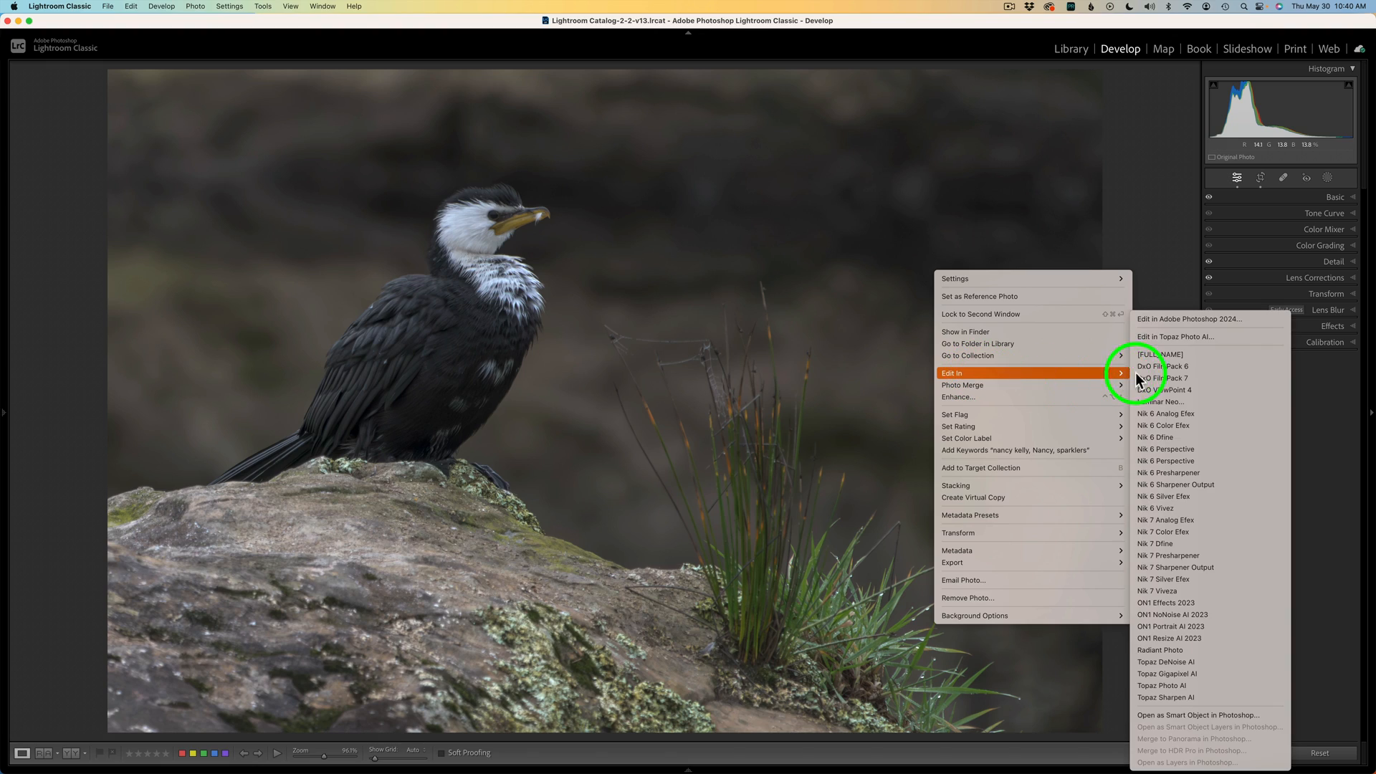
- Generate the RGB midtones 3 luminosity mask and output it as the mask of a new Color Grading layer
left_click(924, 215)
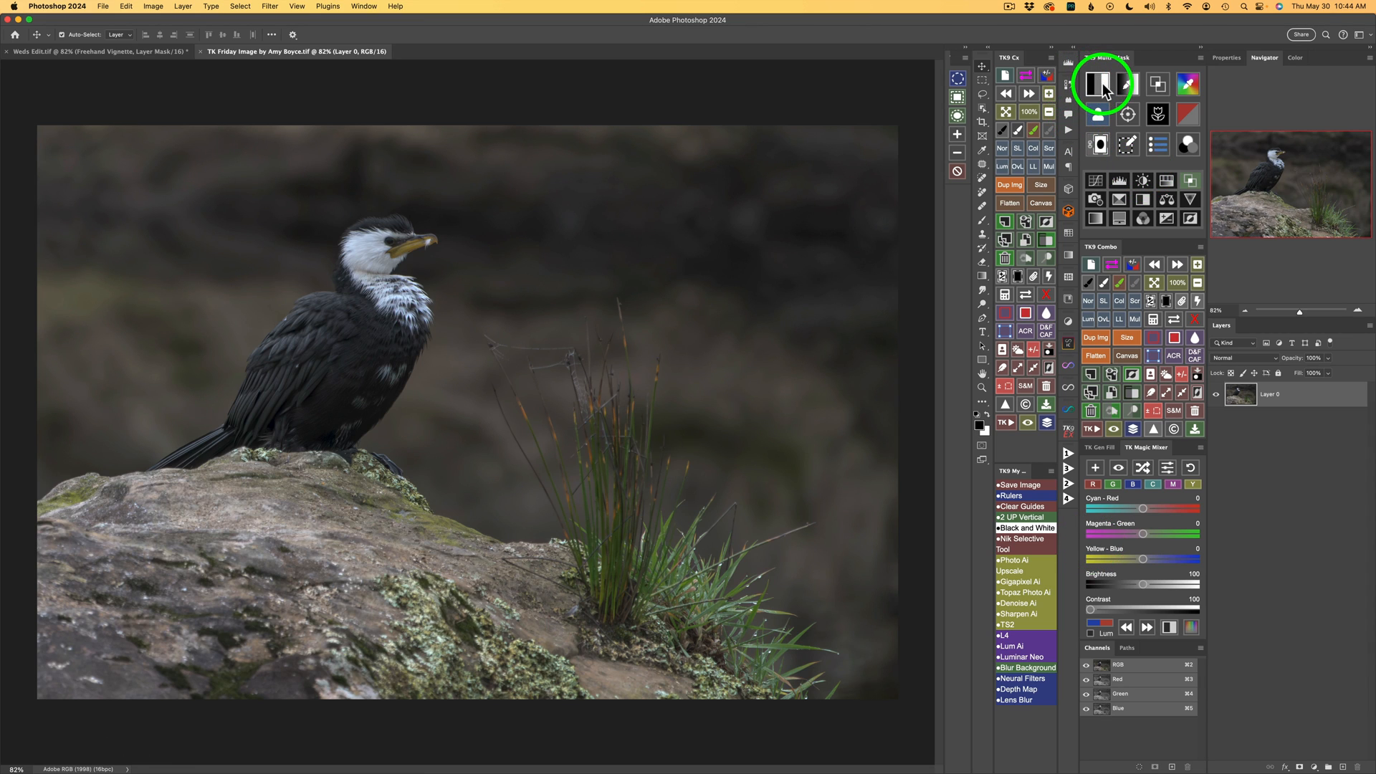
left_click(1102, 83)
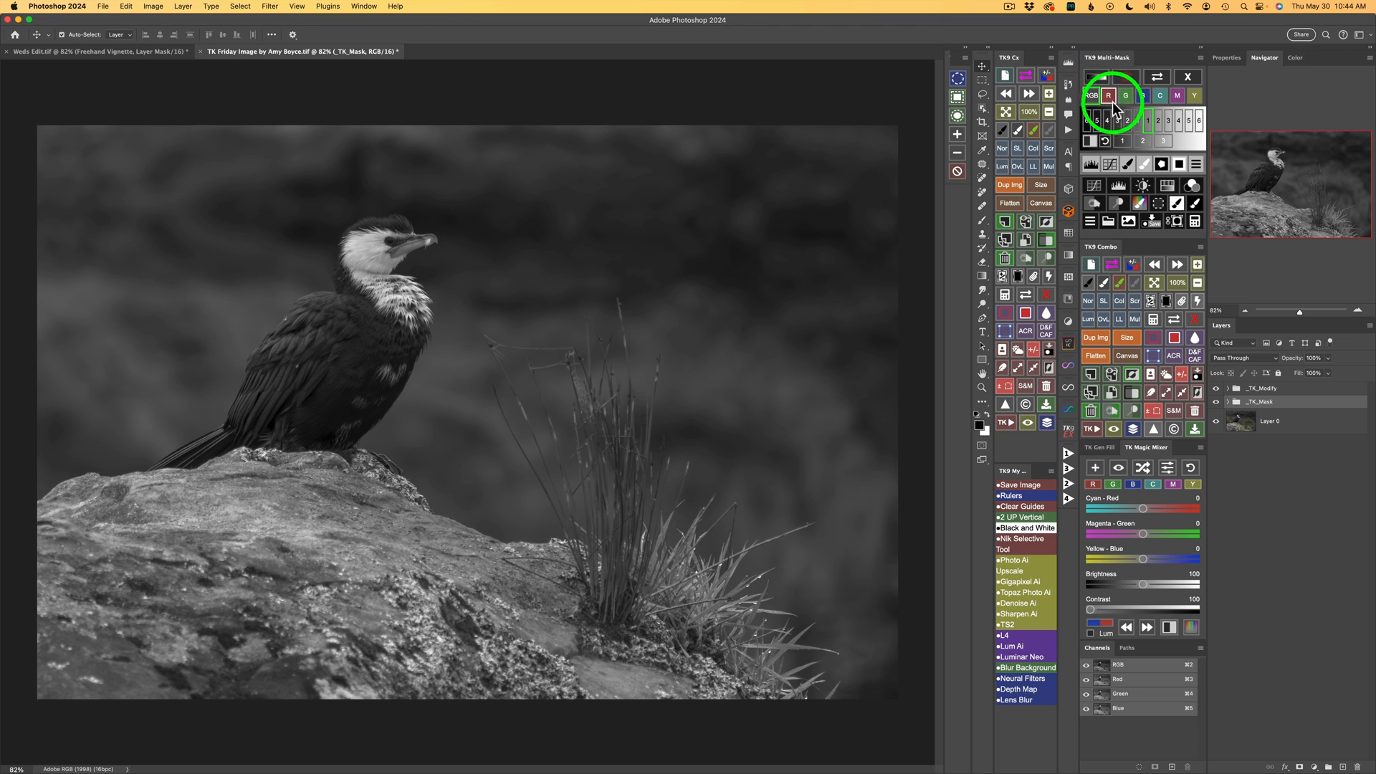
left_click(1163, 142)
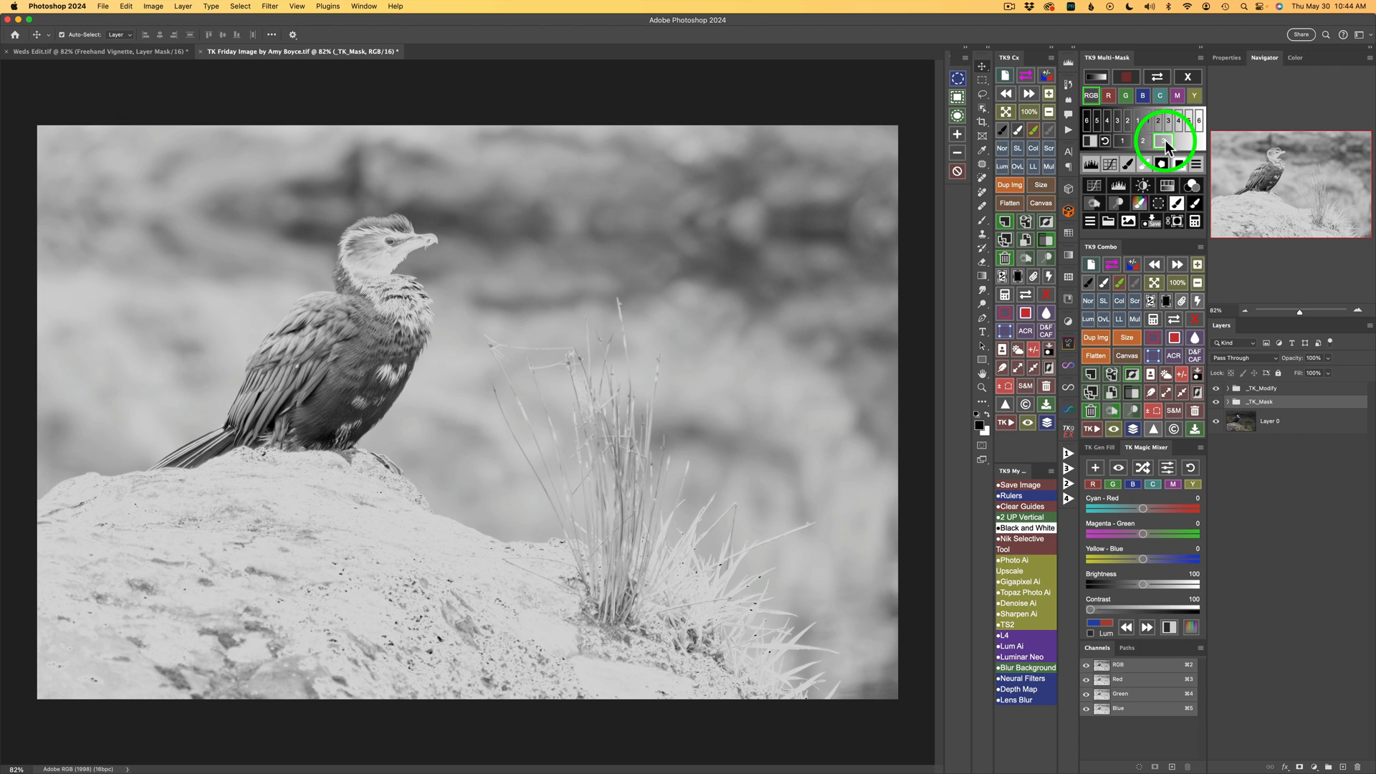
left_click(1195, 187)
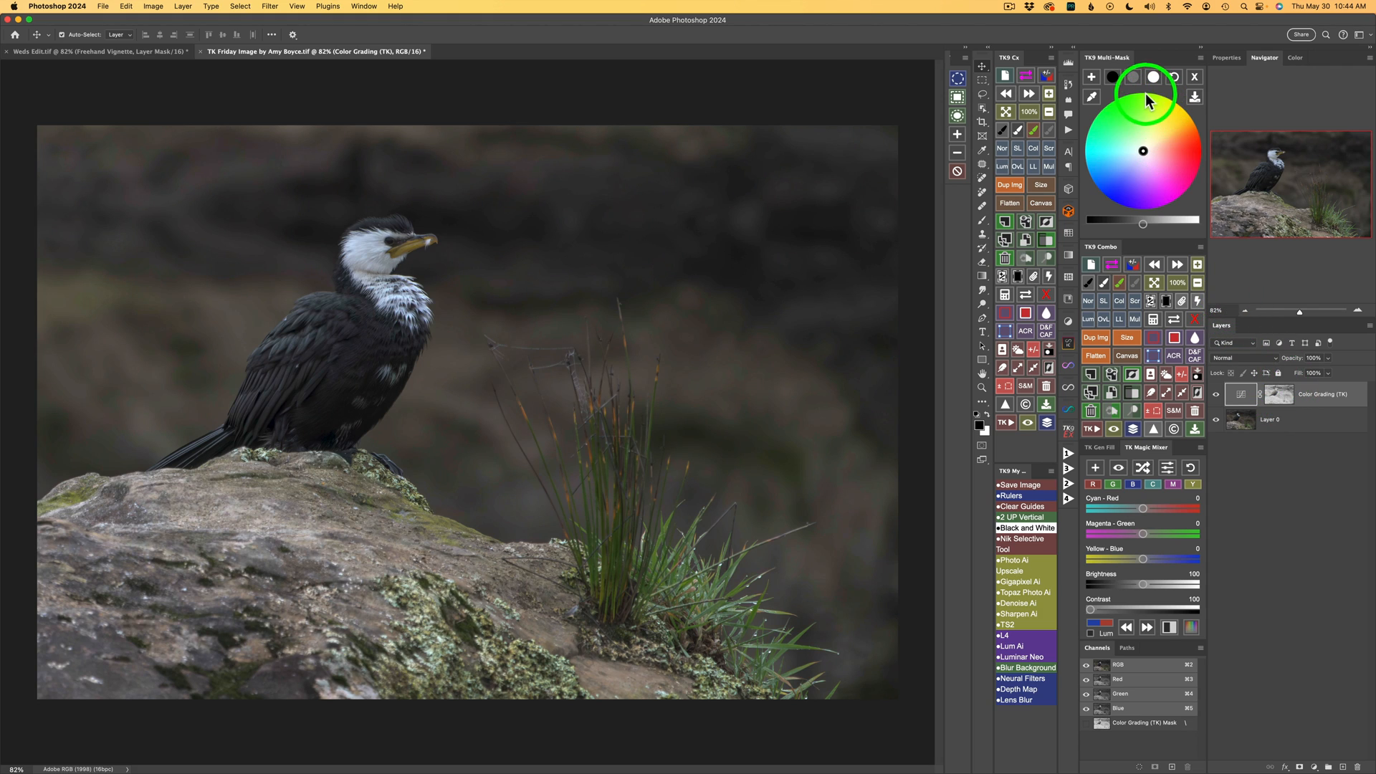
- Set the Color Grading brightness to -32 for shadows, 35 for midtones and -30 for highlights, and compare before and after
left_click(1112, 77)
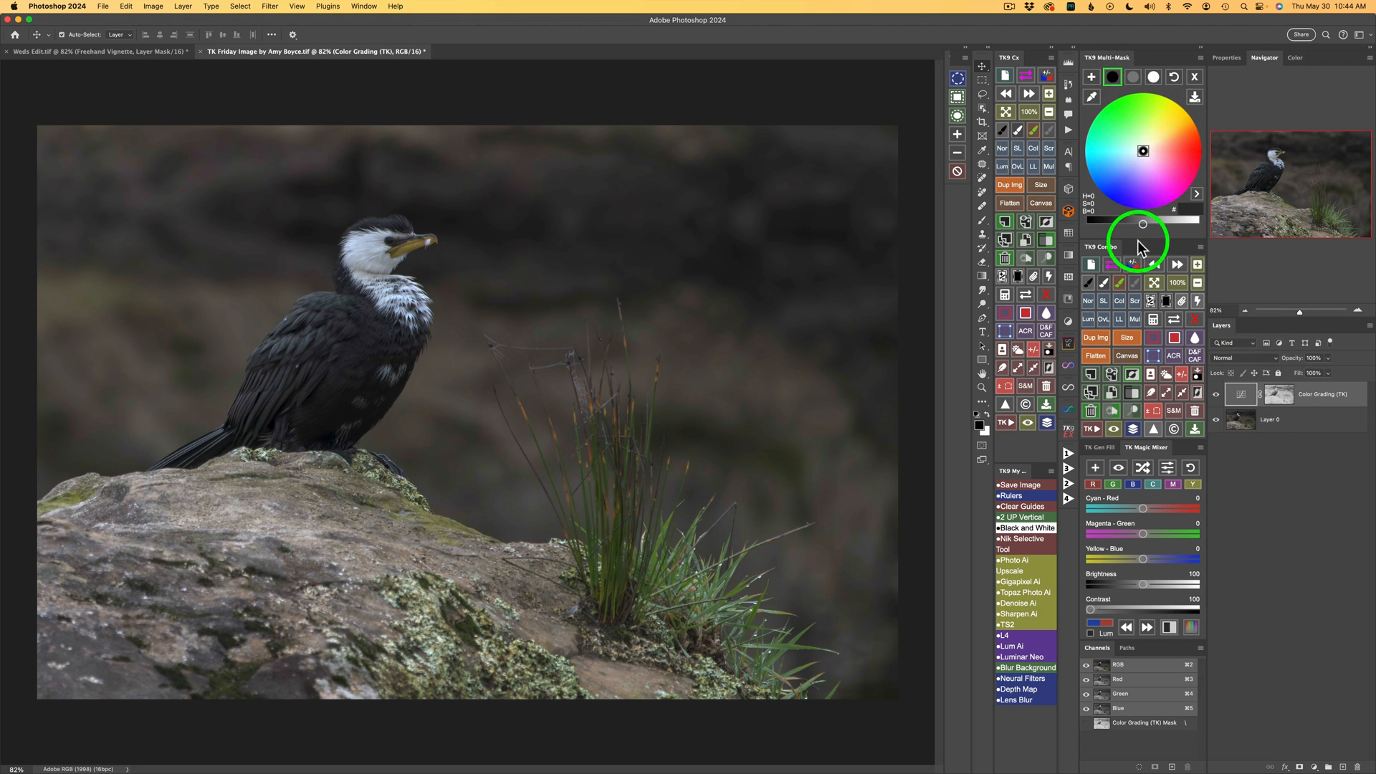
left_click_drag(1141, 221, 1124, 222)
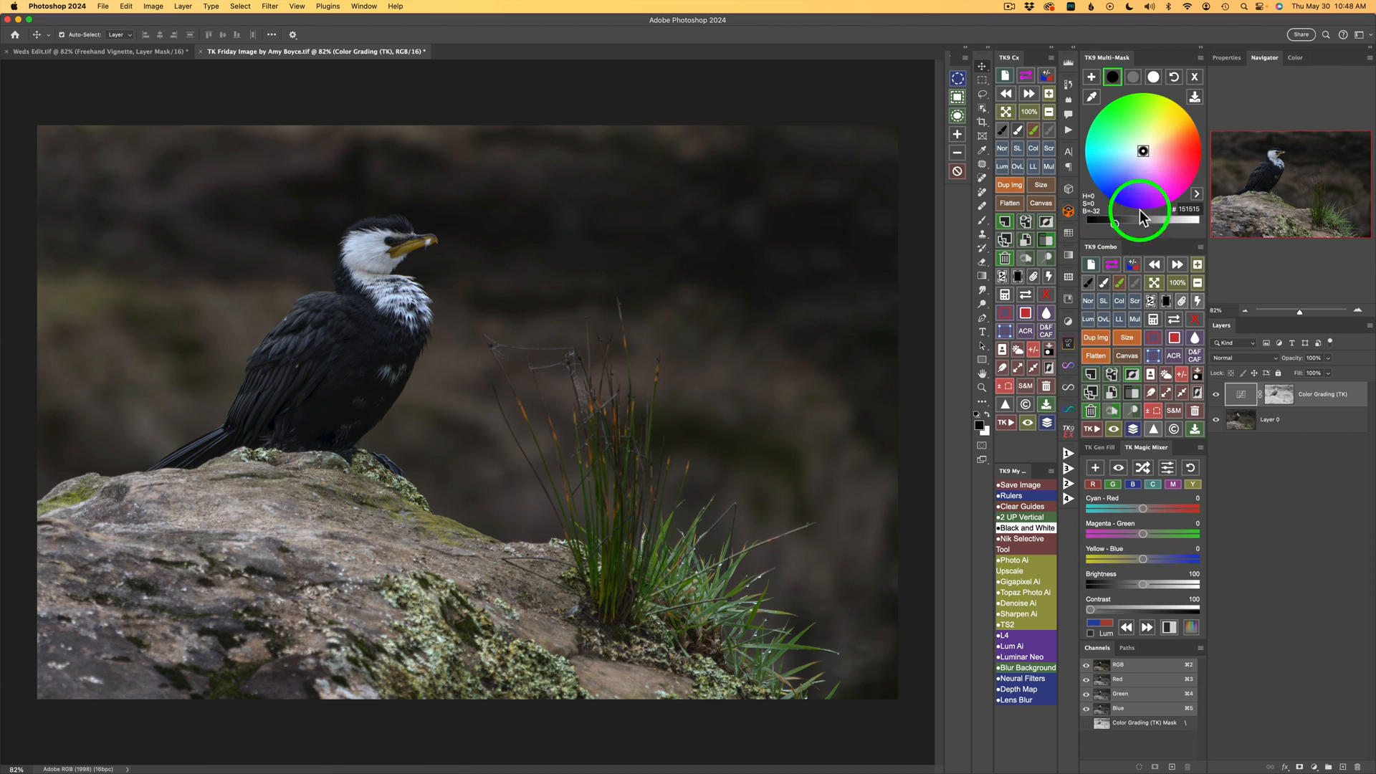
left_click(1133, 77)
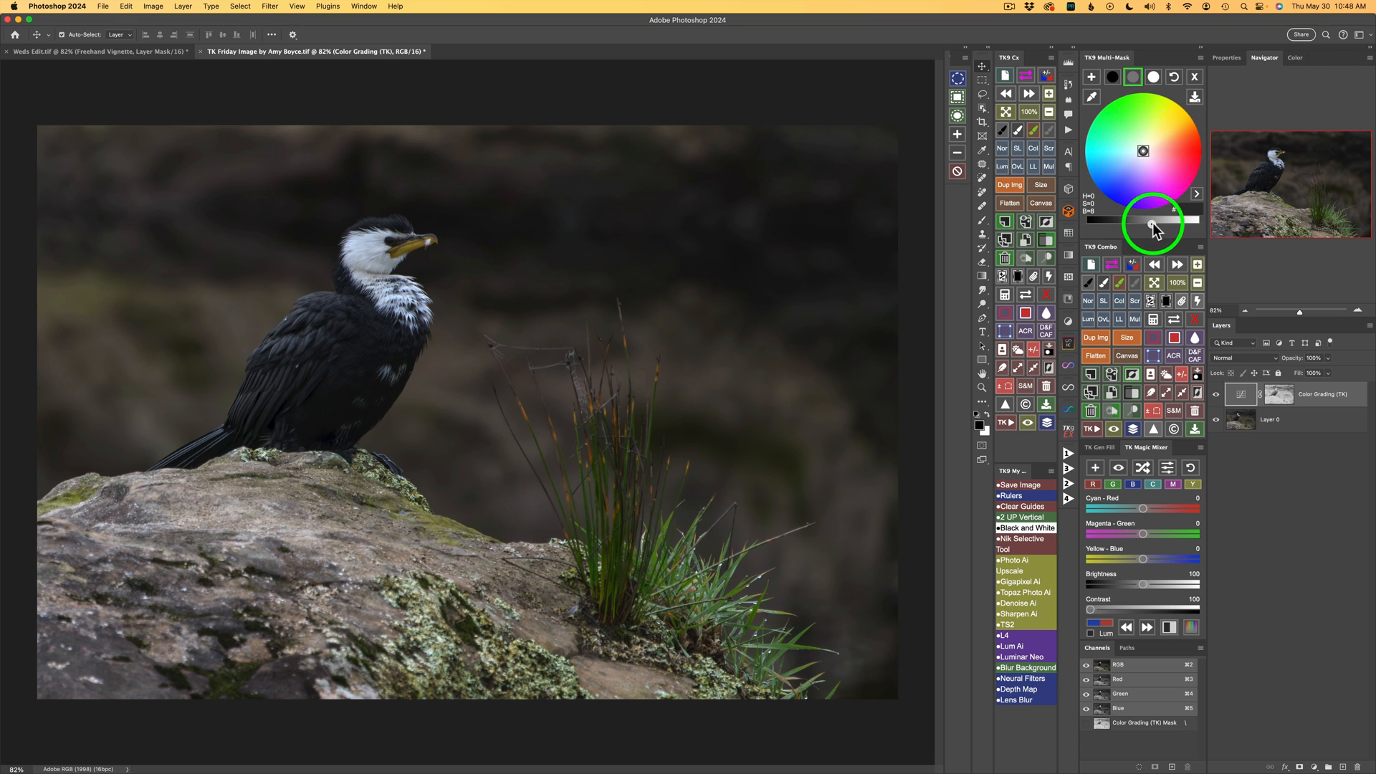
left_click_drag(1165, 223, 1175, 225)
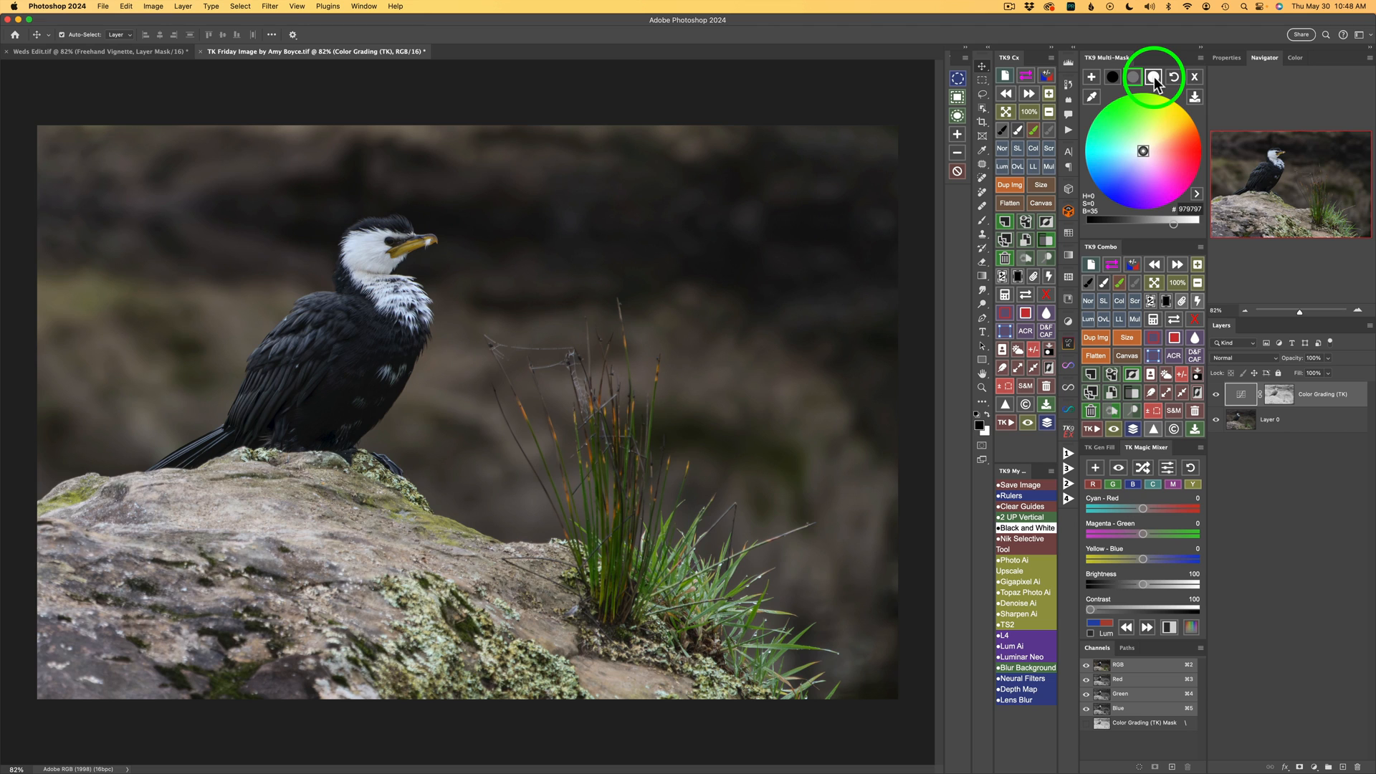
left_click(1154, 78)
left_click(1143, 224)
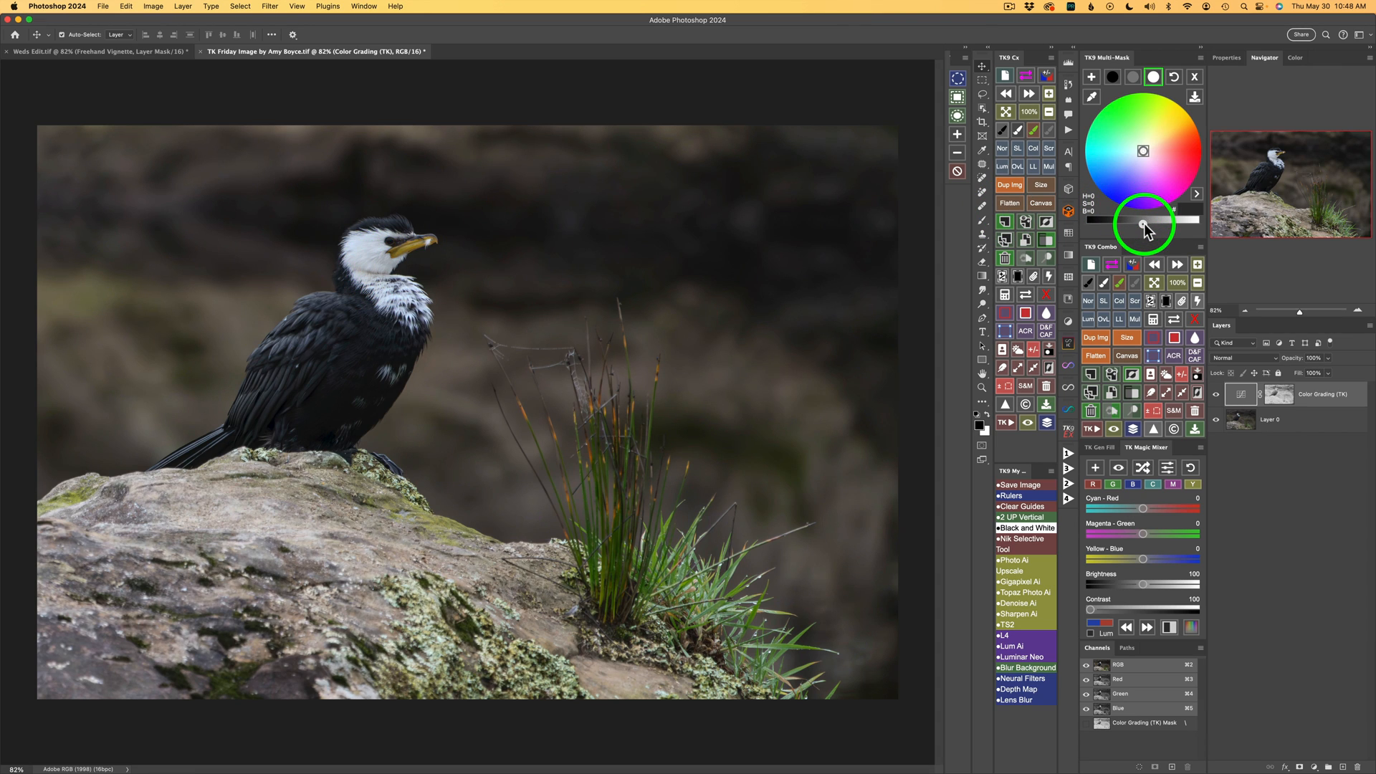
left_click_drag(1124, 222, 1116, 222)
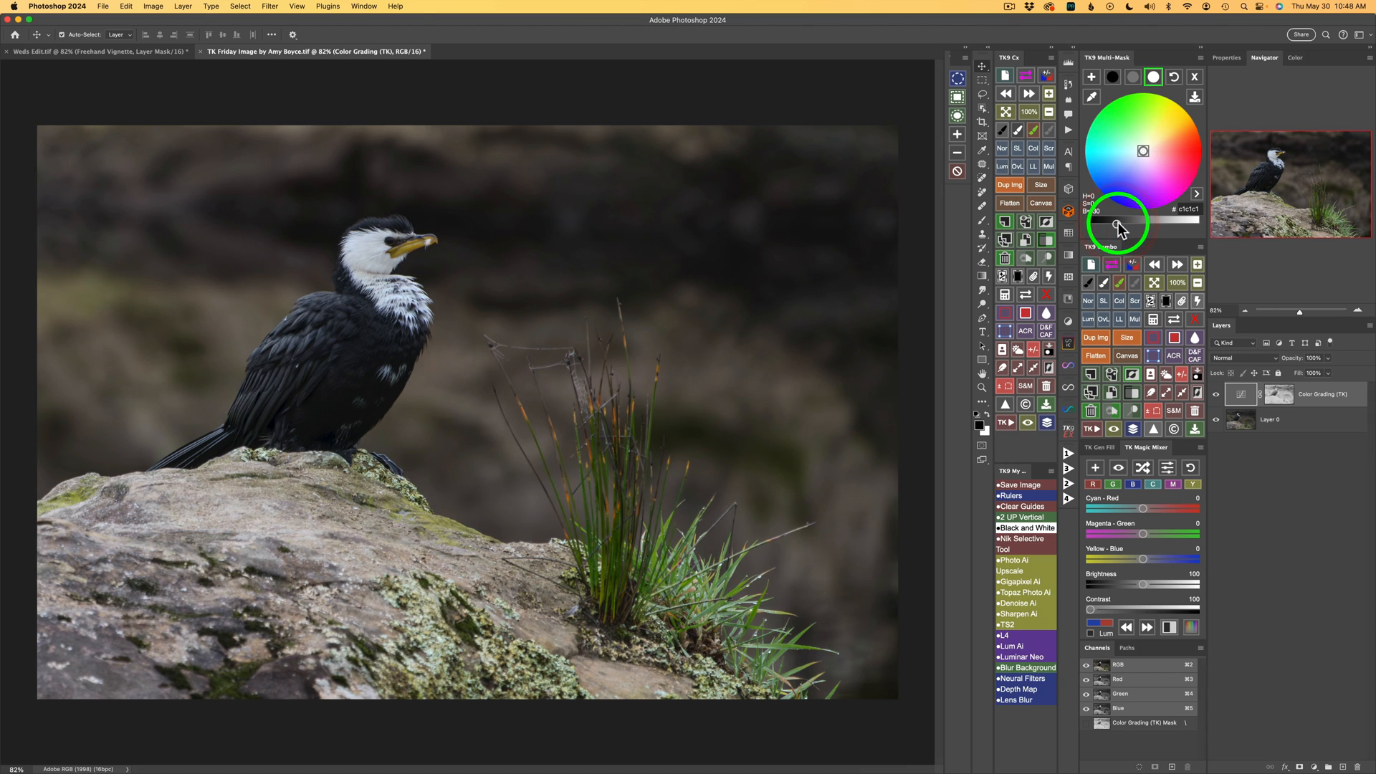
left_click(1216, 396)
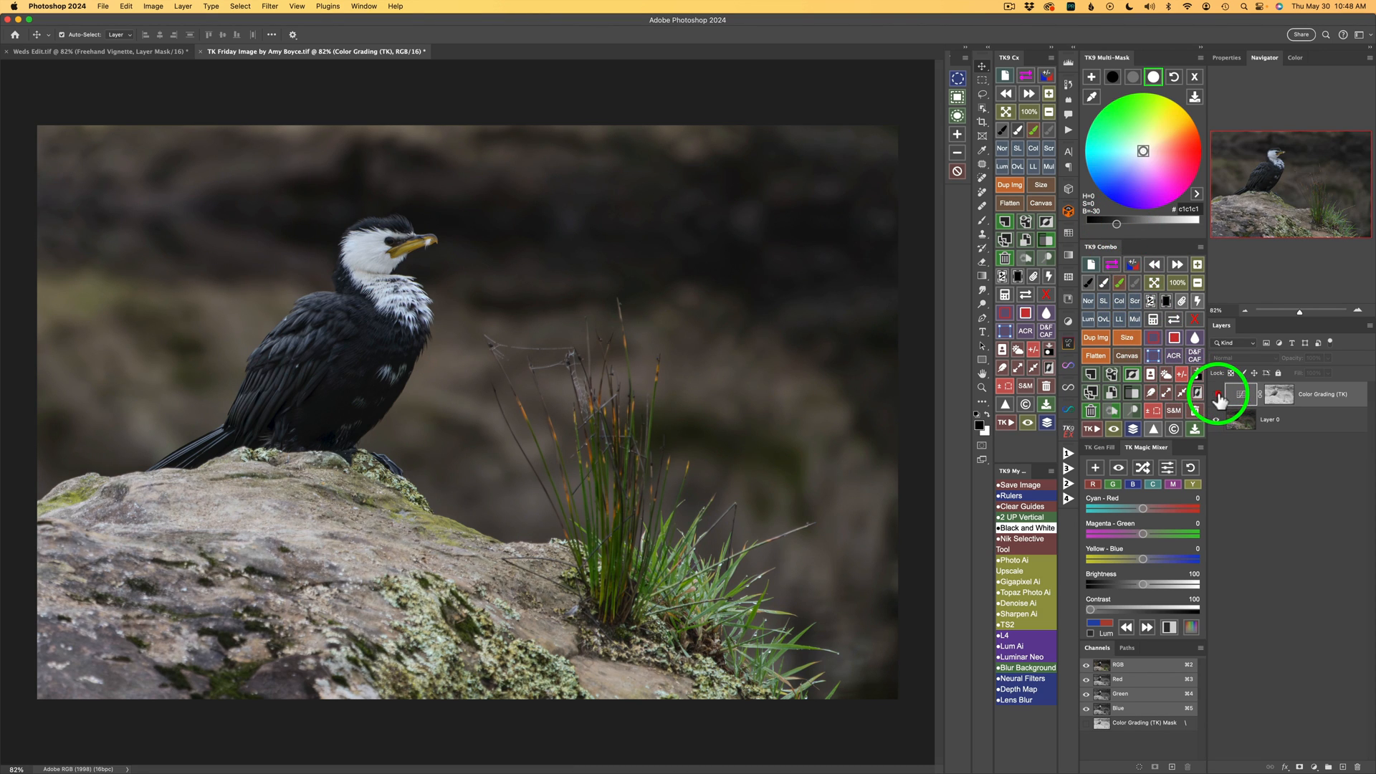
left_click(1216, 396)
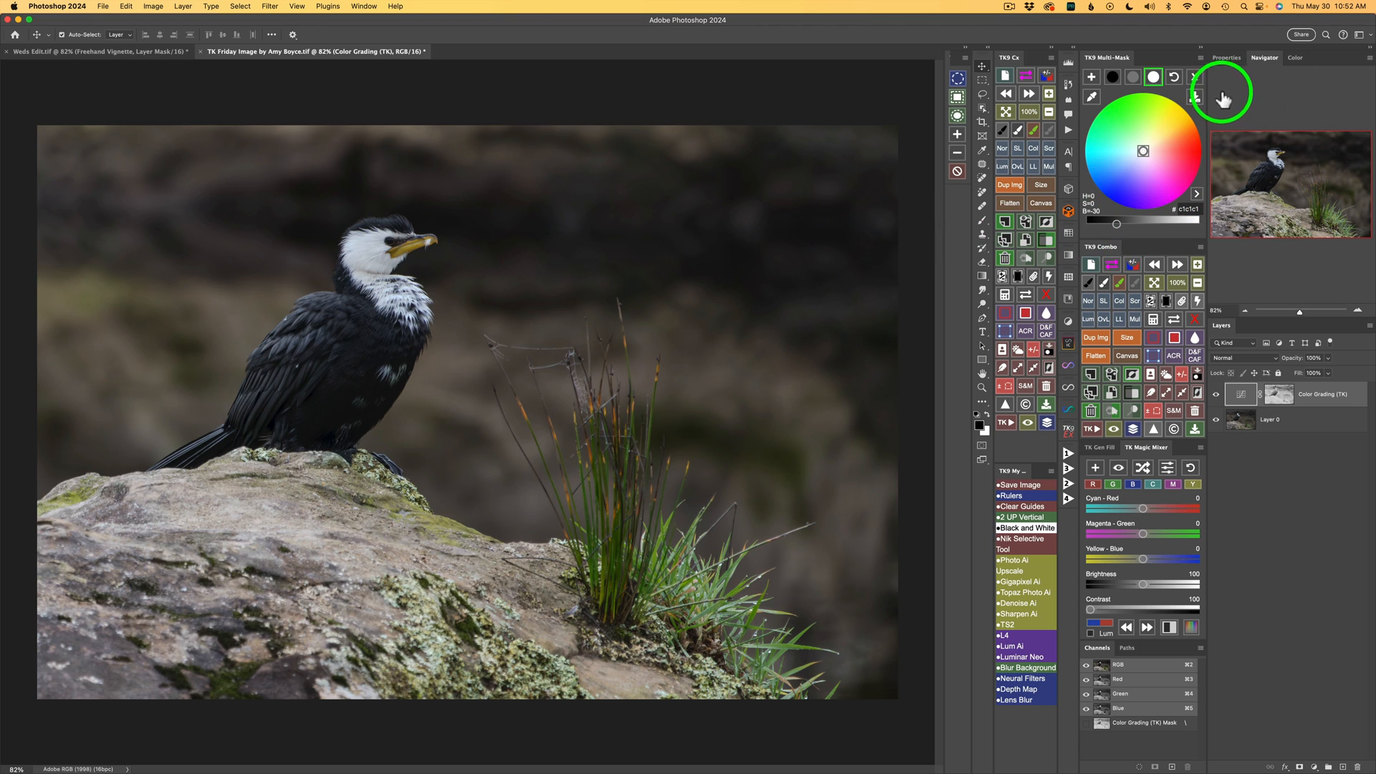
left_click(1193, 77)
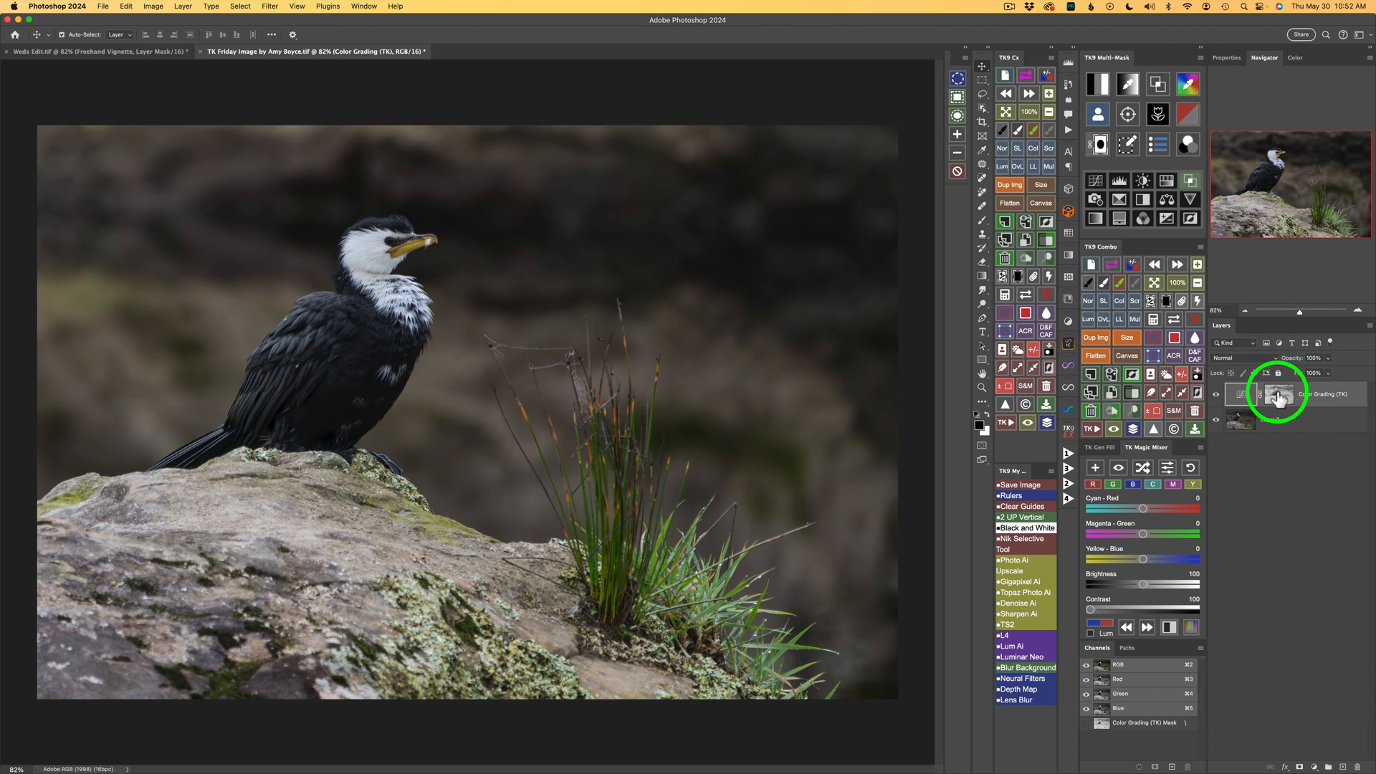
- Apply the first dark-tone Blend If preset to the Color Grading layer with Gray enabled, comparing it with Gray off
left_click(1193, 183)
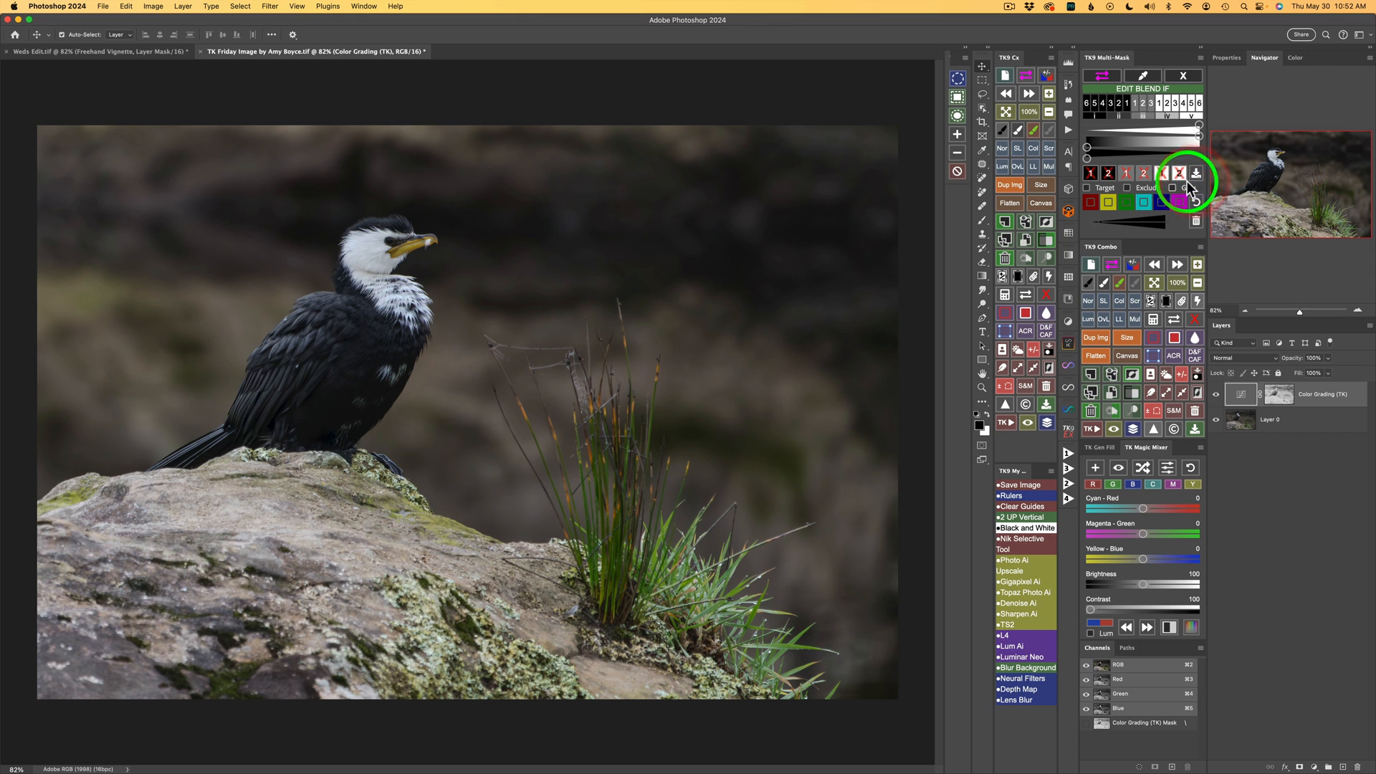
left_click(1090, 173)
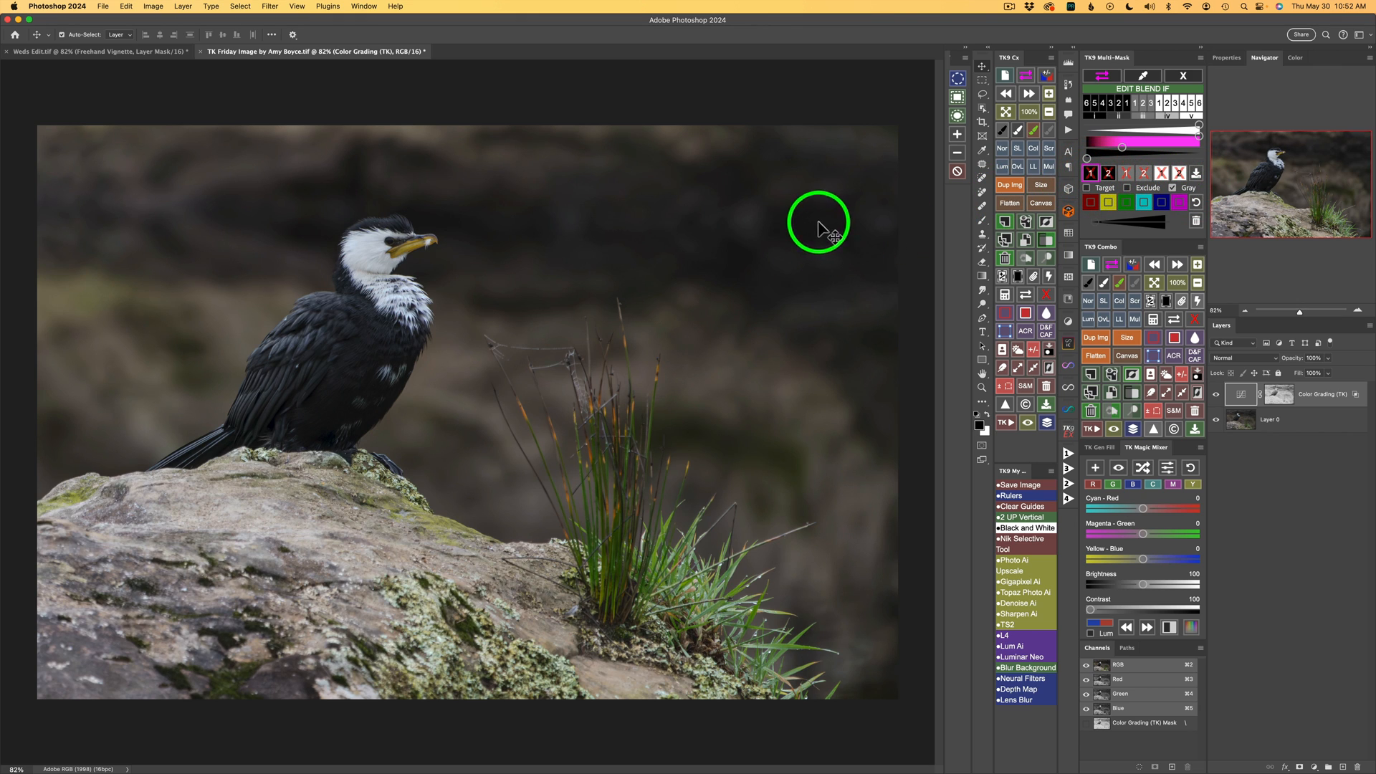
left_click(1172, 186)
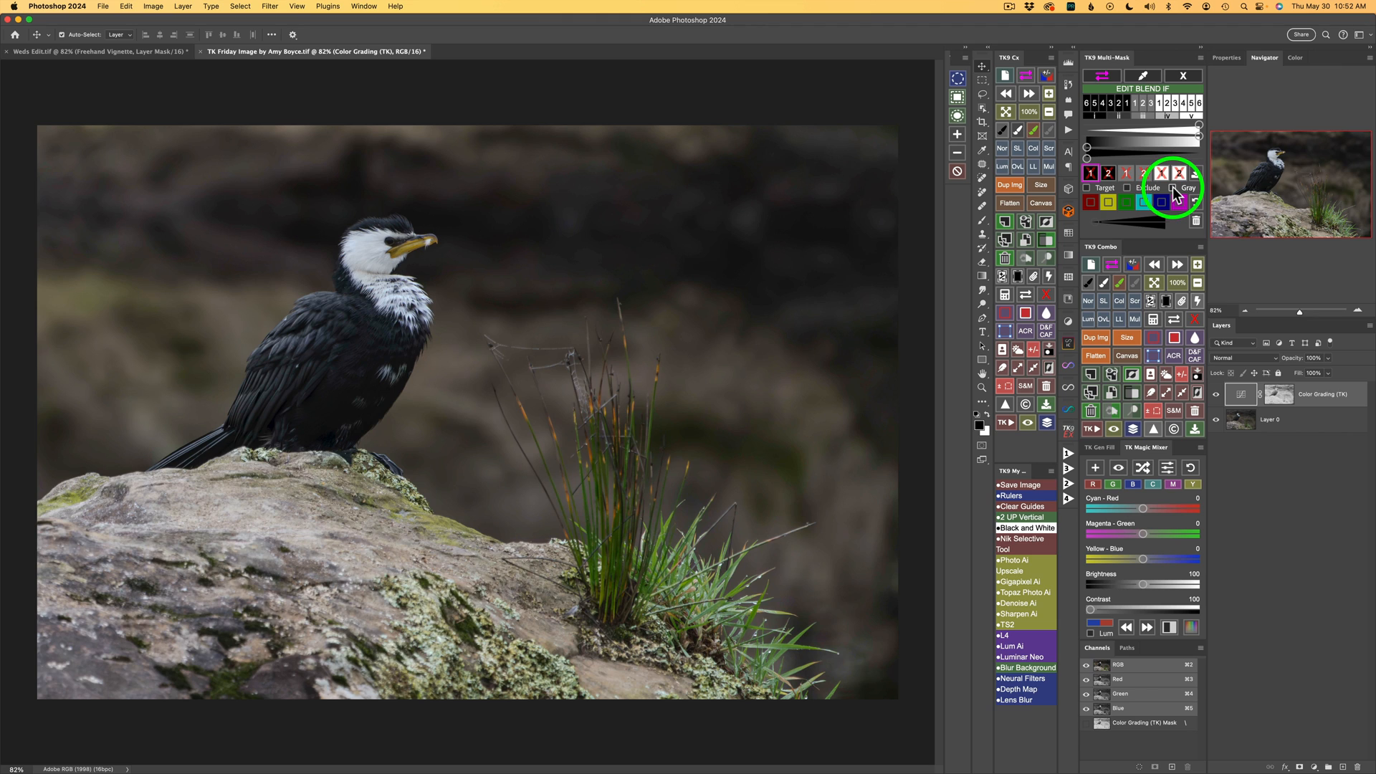
left_click(1173, 186)
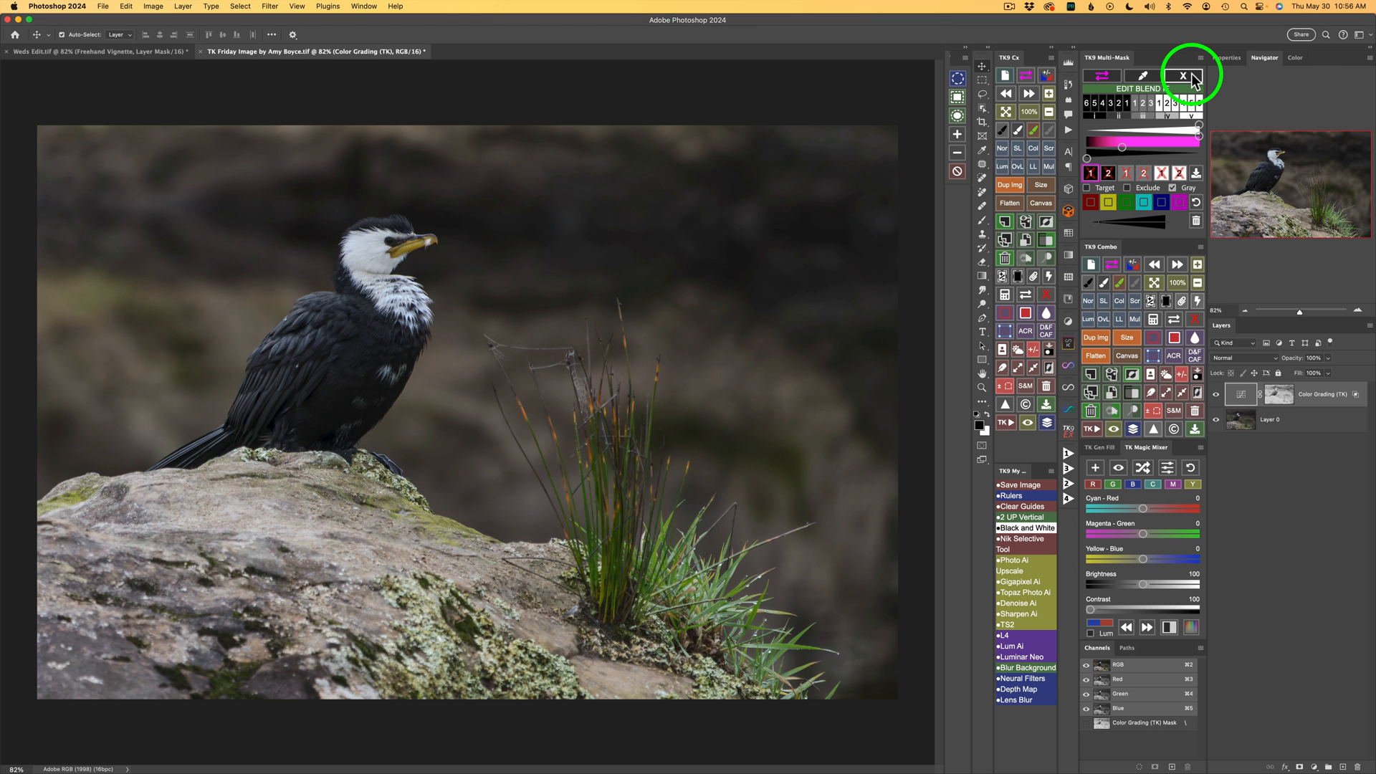
left_click(1190, 73)
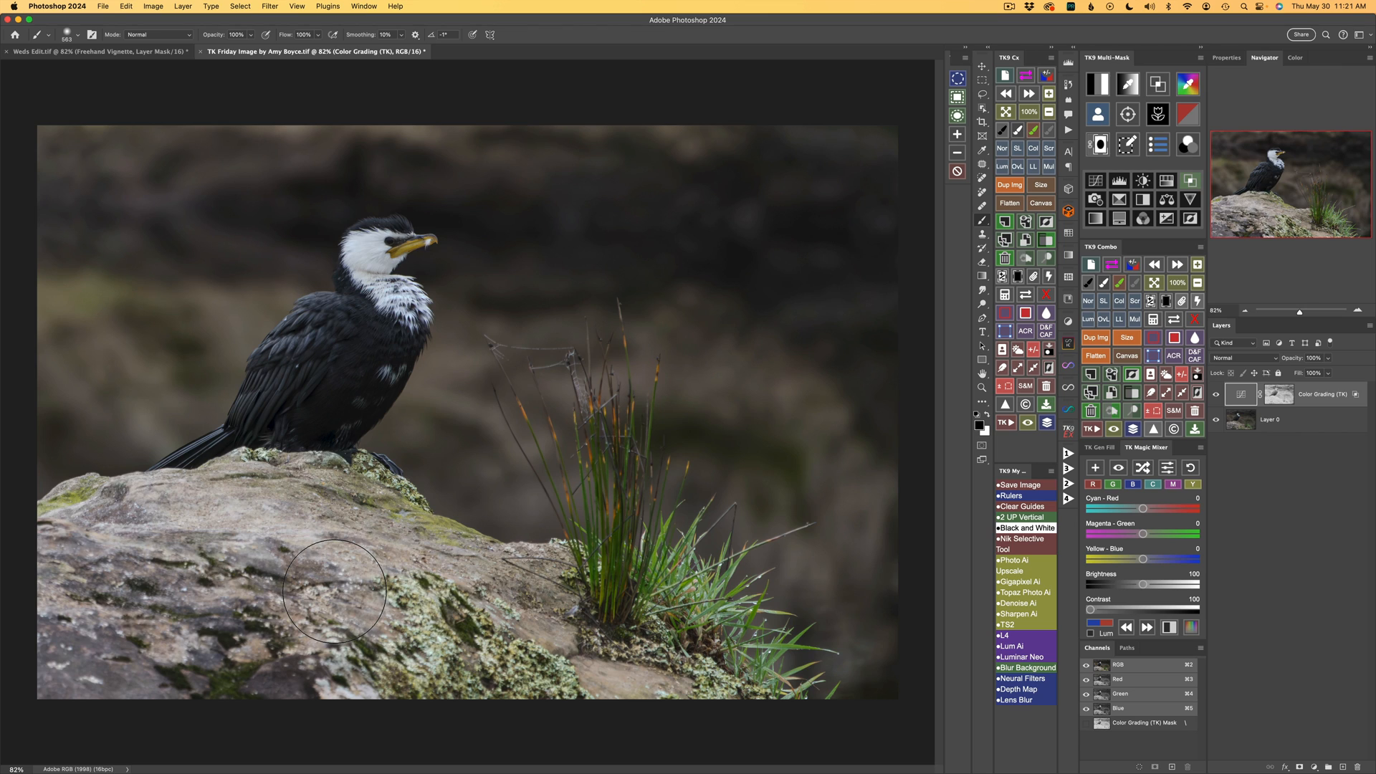
- Select the whole rock by painting over it with the Selection Brush, and turn off that plugin's selection indicator
left_click(958, 116)
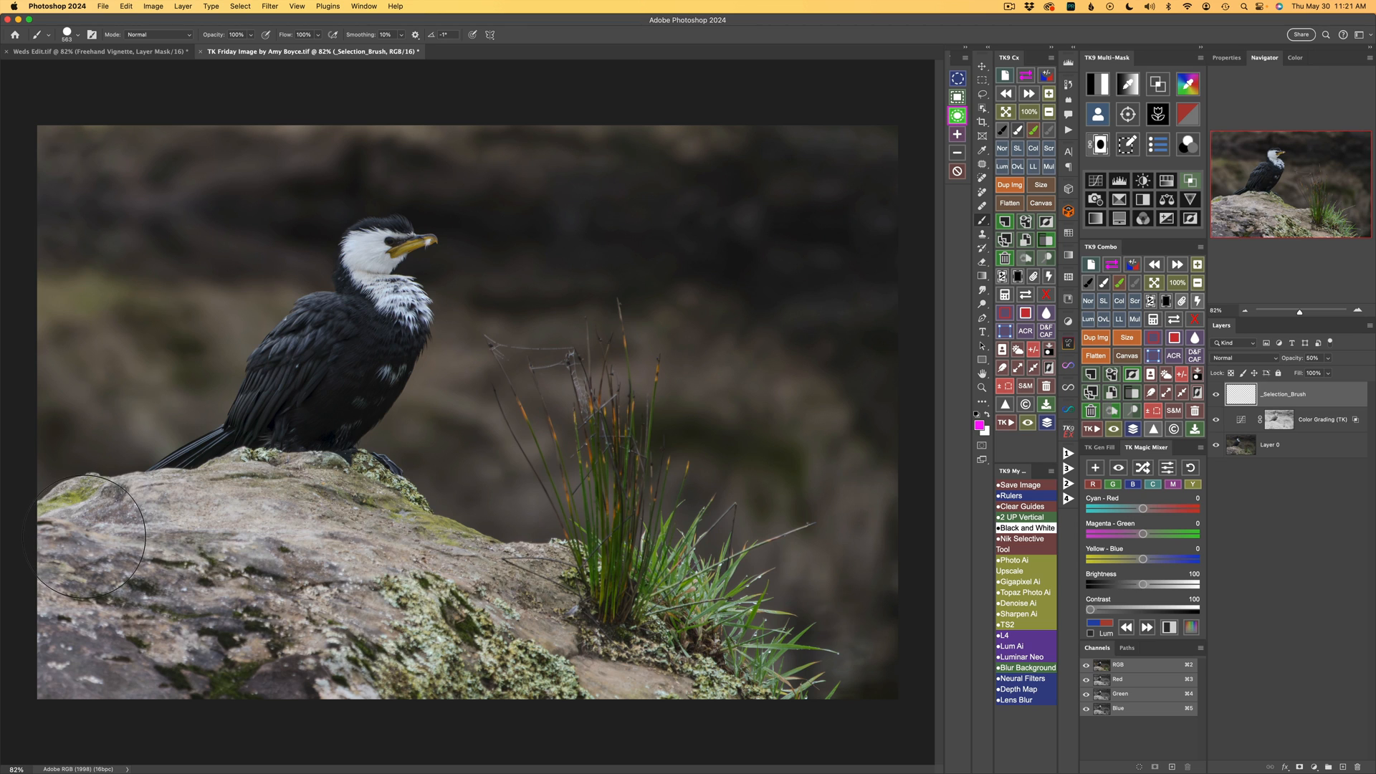
mouse_move(89, 537)
left_mouse_down()
mouse_move(312, 504)
mouse_move(461, 552)
mouse_move(511, 579)
mouse_move(523, 609)
mouse_move(609, 645)
mouse_move(699, 662)
mouse_move(385, 676)
mouse_move(165, 663)
mouse_move(78, 630)
mouse_move(79, 616)
mouse_move(372, 588)
mouse_move(347, 586)
left_mouse_up()
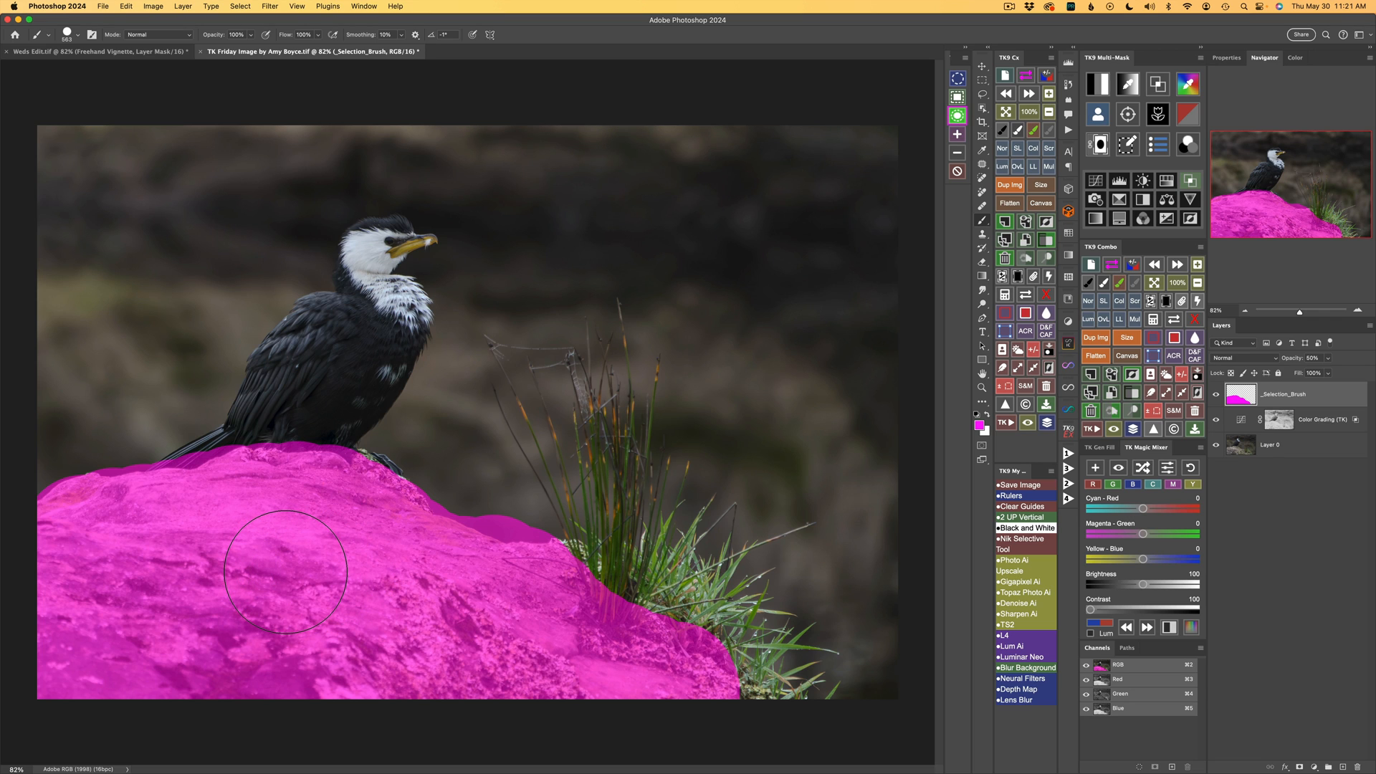
left_click(958, 117)
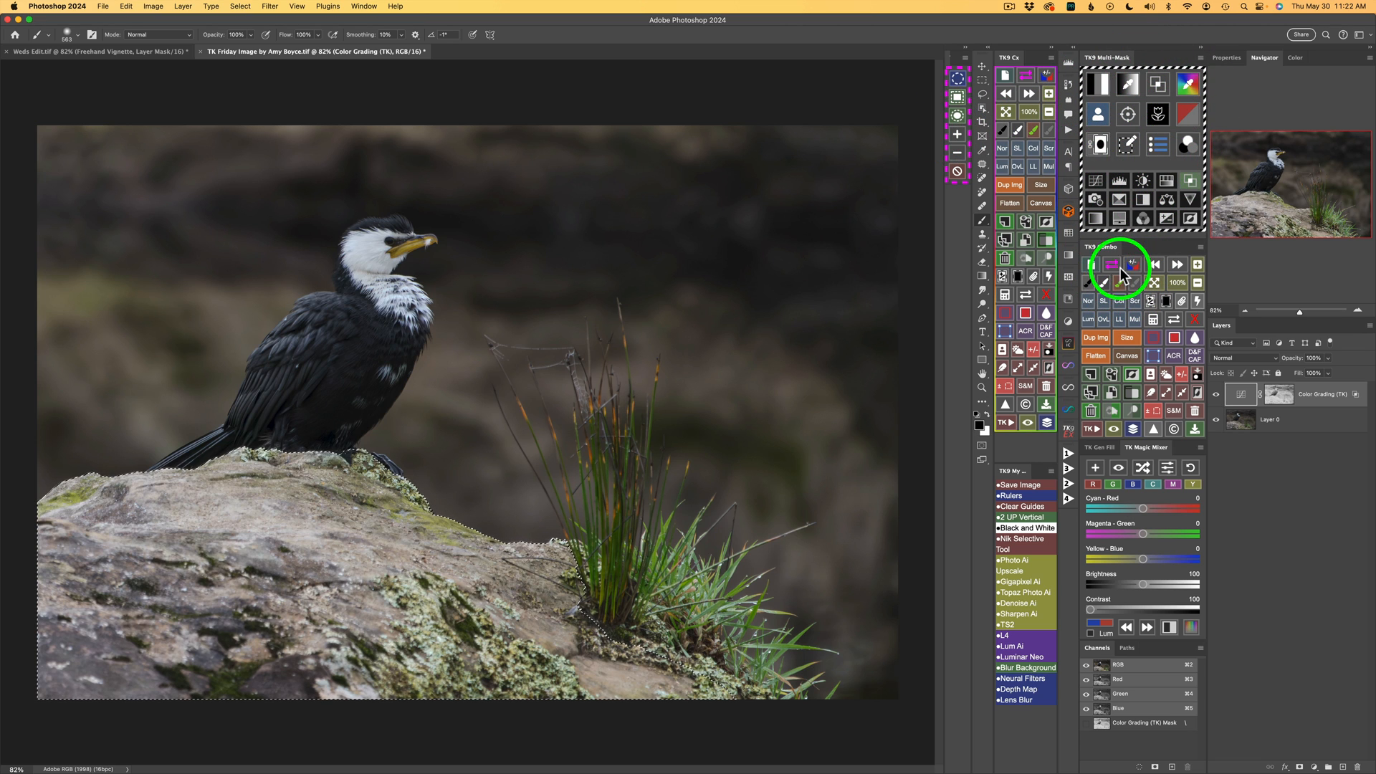
left_click(965, 58)
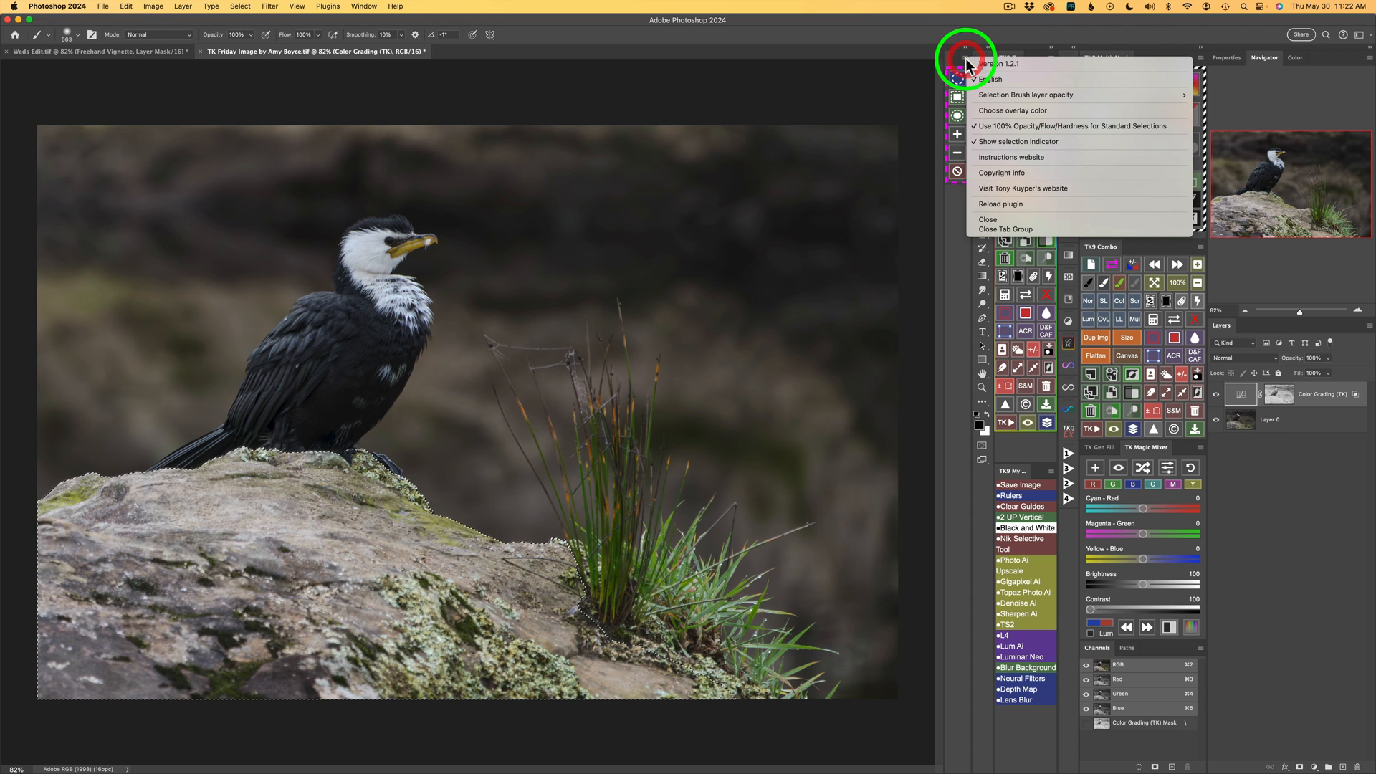
left_click(999, 141)
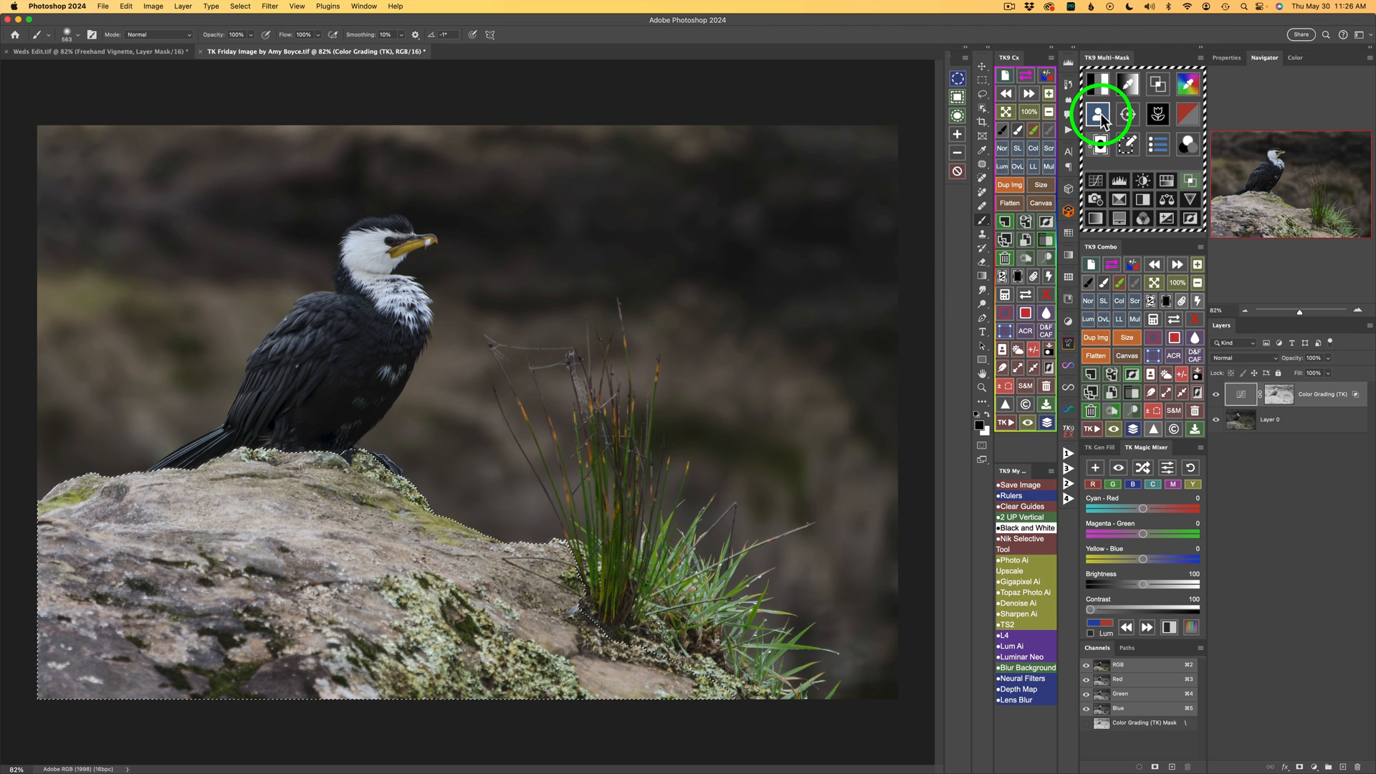
- Intersect the active rock selection with the RGB midtones 3 mask and use the calculated mask on a new Color Grading layer
left_click(1101, 114)
left_click(1109, 74)
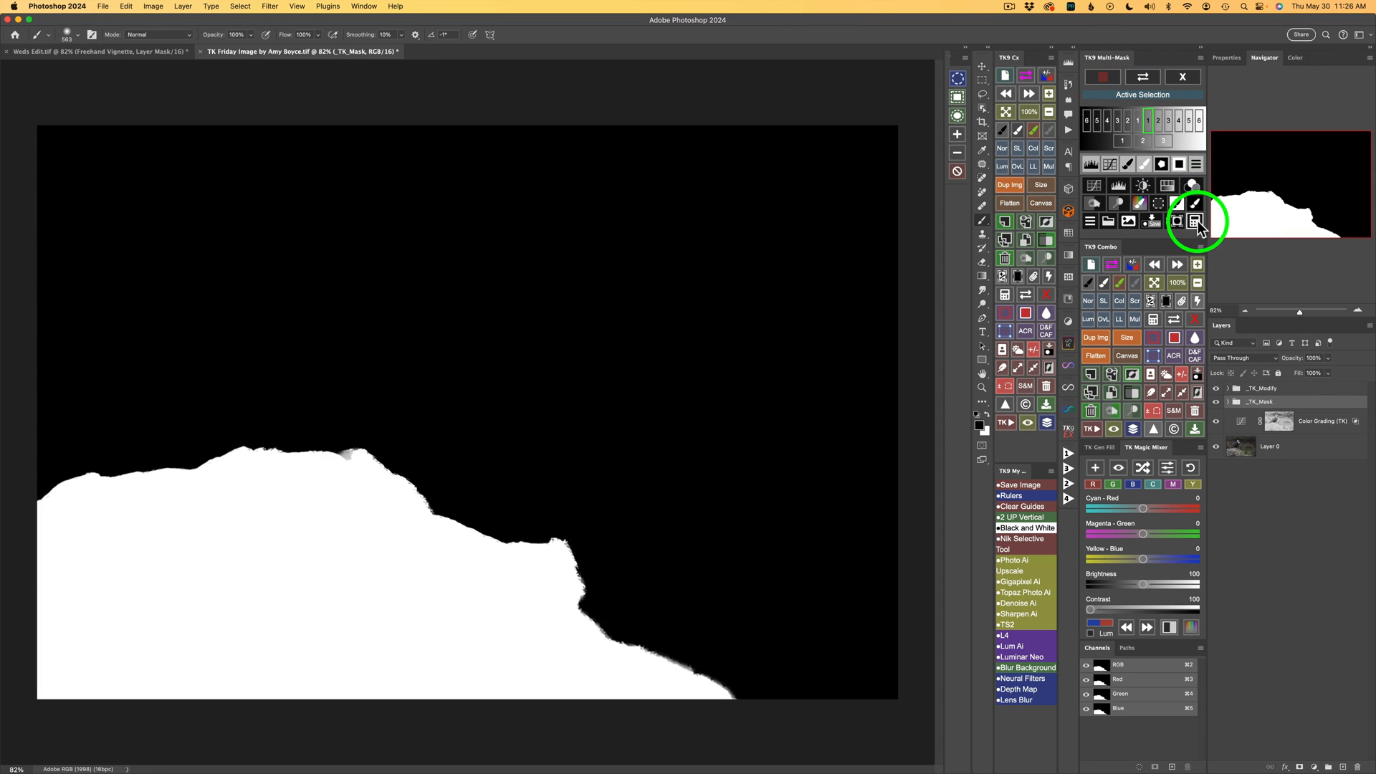
left_click(1195, 222)
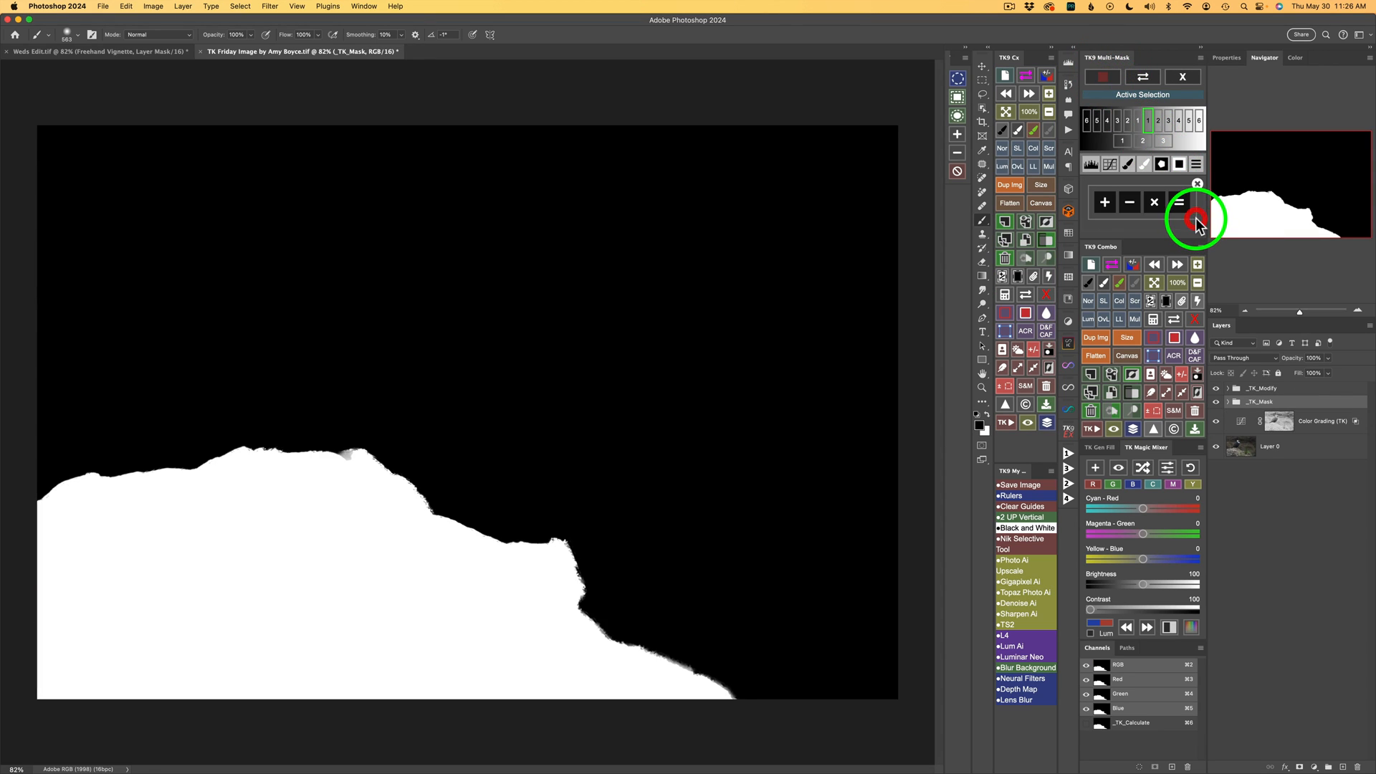
left_click(1155, 204)
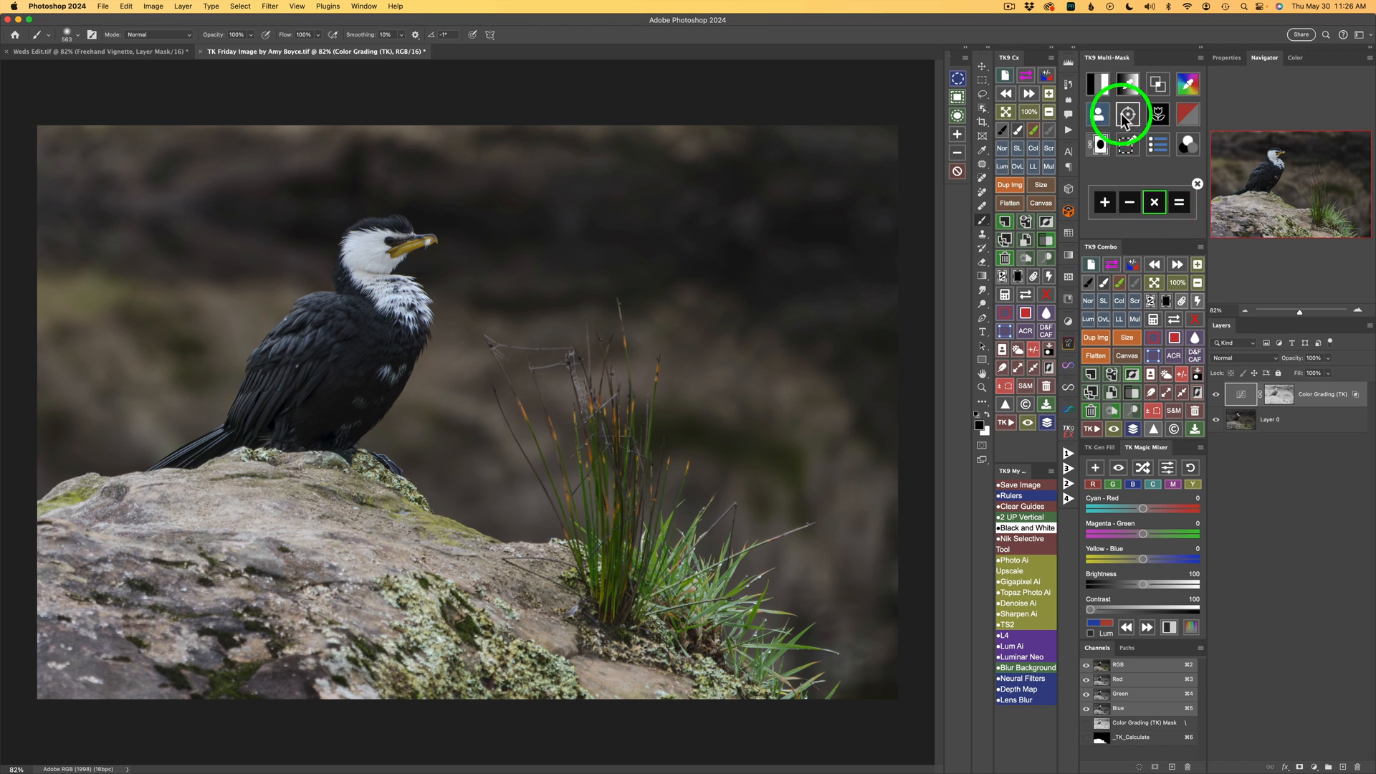
left_click(1100, 83)
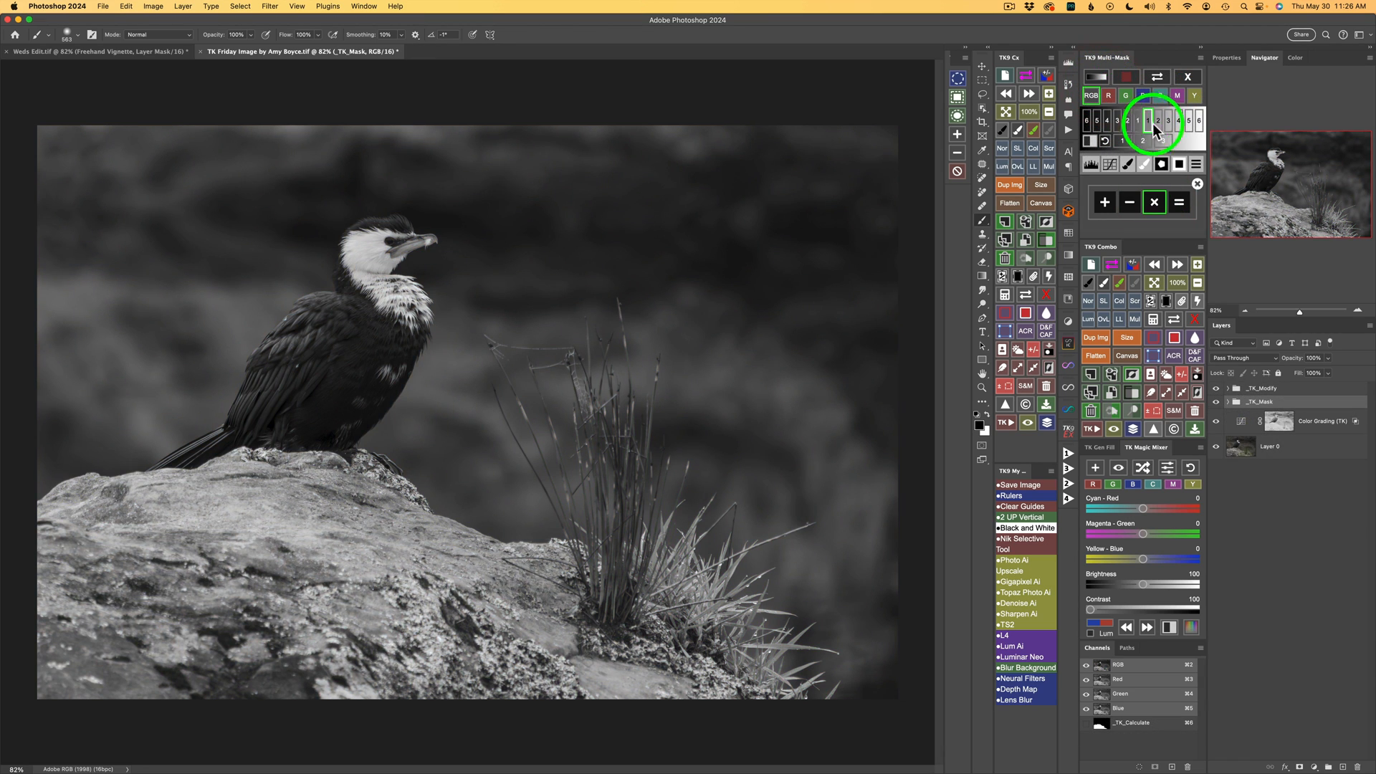
left_click(1164, 139)
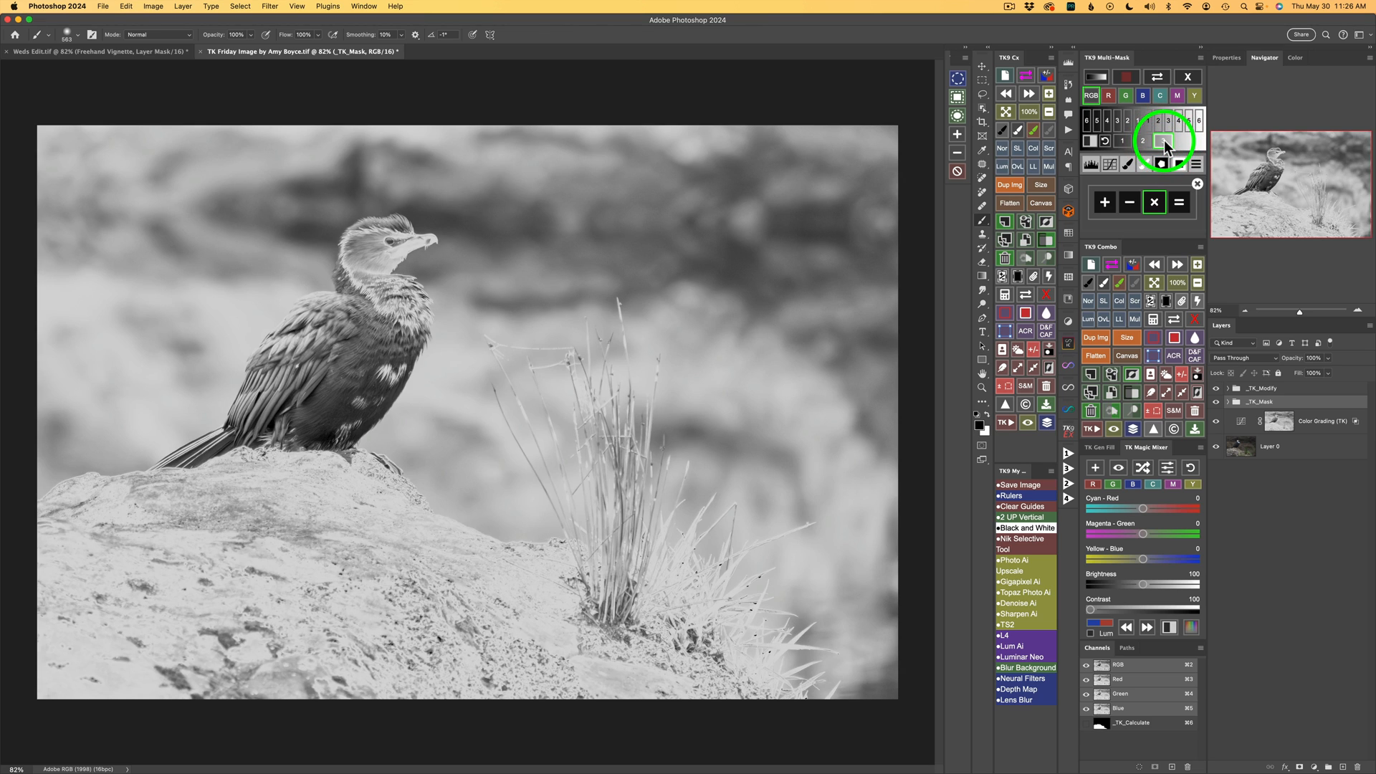
left_click(1178, 203)
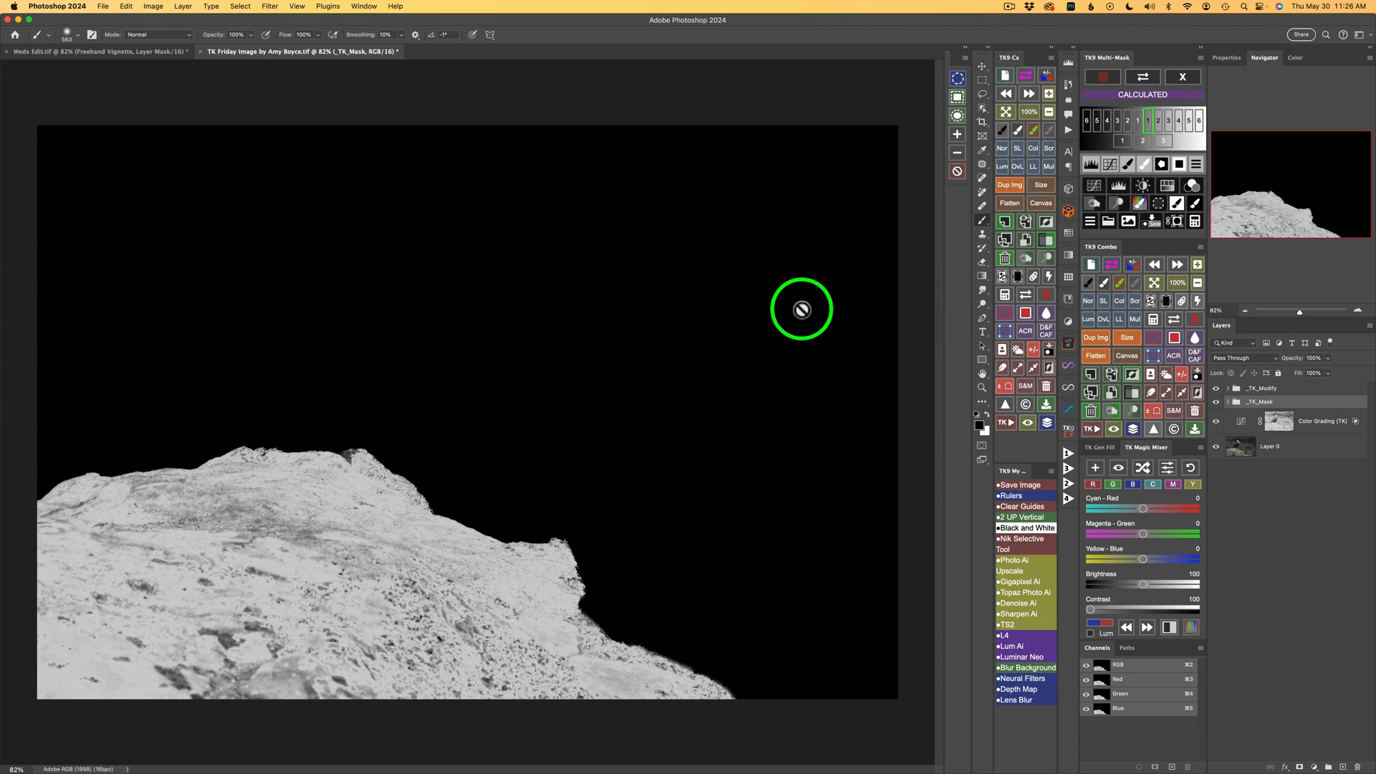
left_click(1189, 188)
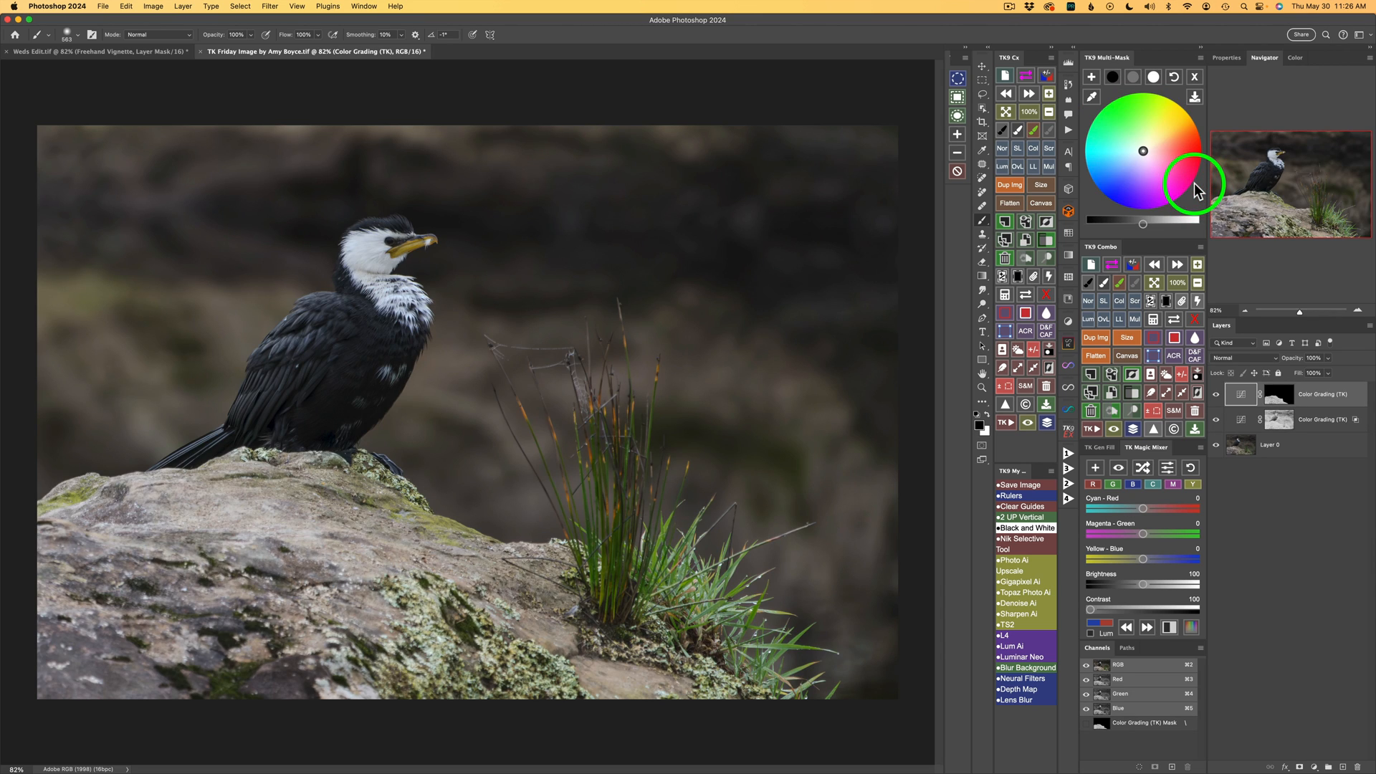
- Darken the rock with Color Grading brightness of -35 for shadows and -39 for midtones, and compare the layer off and on
left_click(1113, 77)
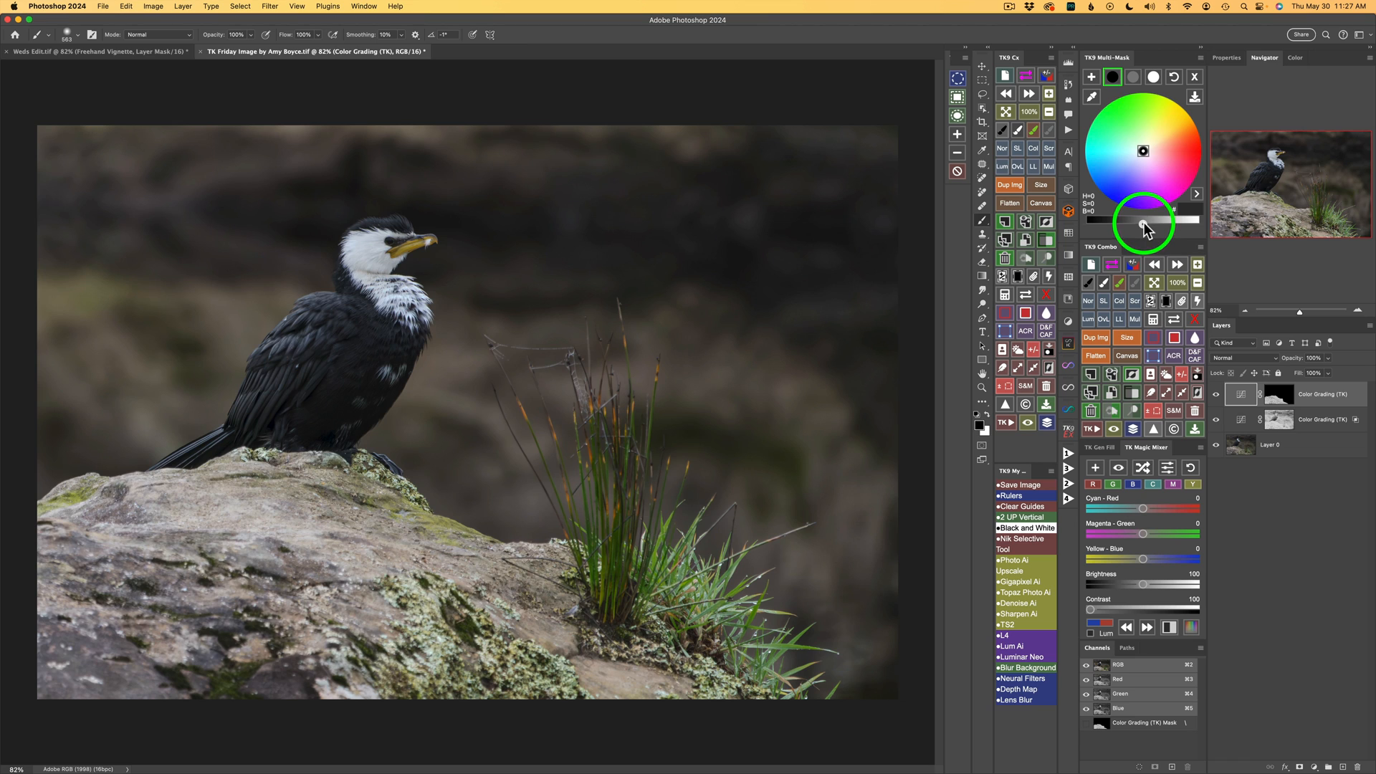
left_click_drag(1119, 222, 1113, 222)
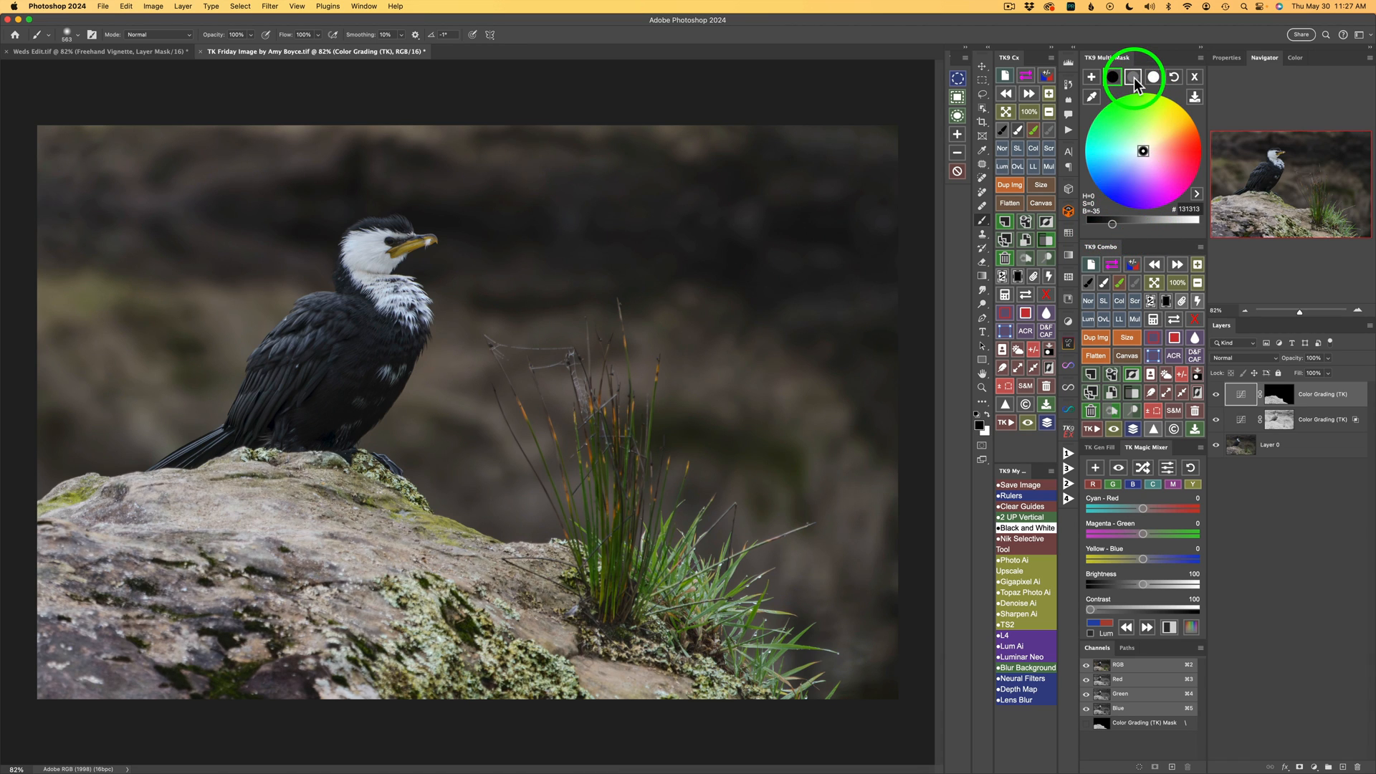
left_click(1133, 77)
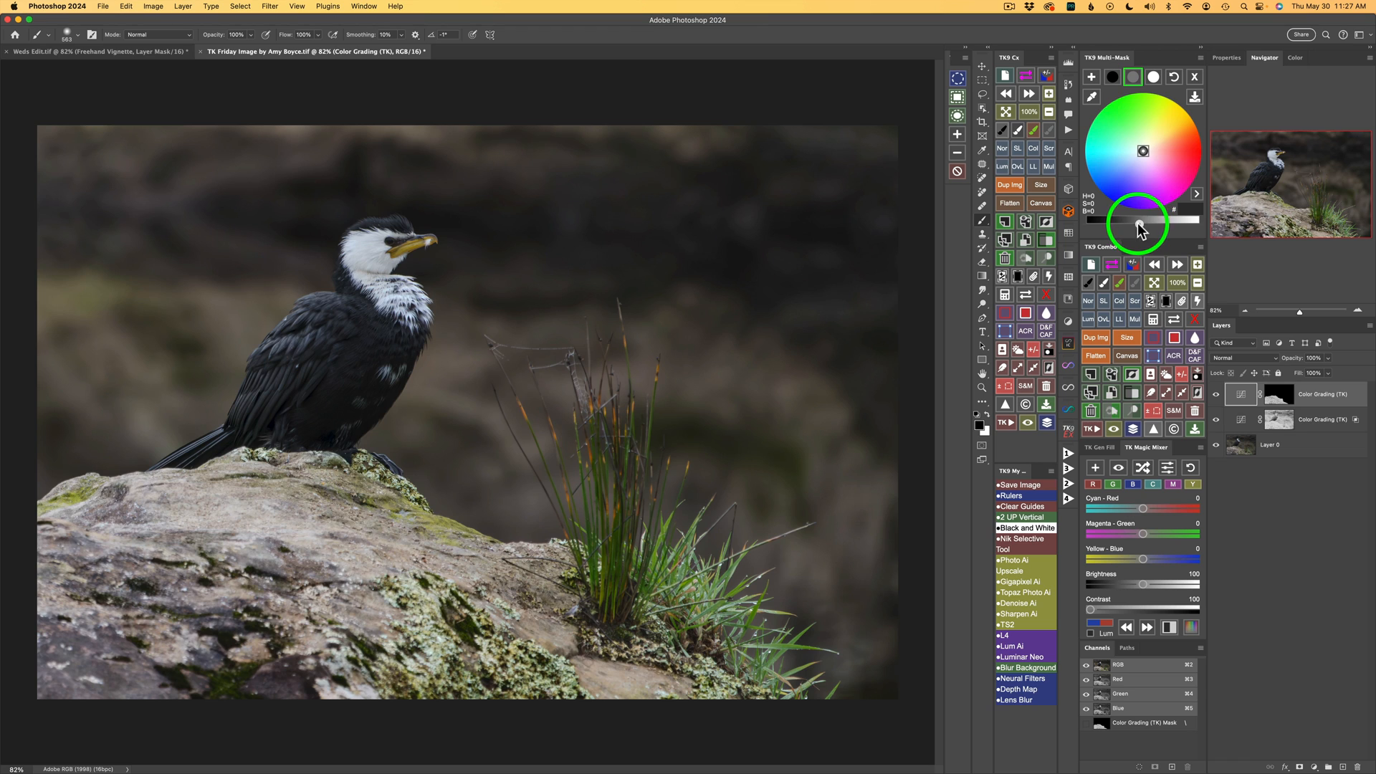
left_click_drag(1109, 225, 1107, 225)
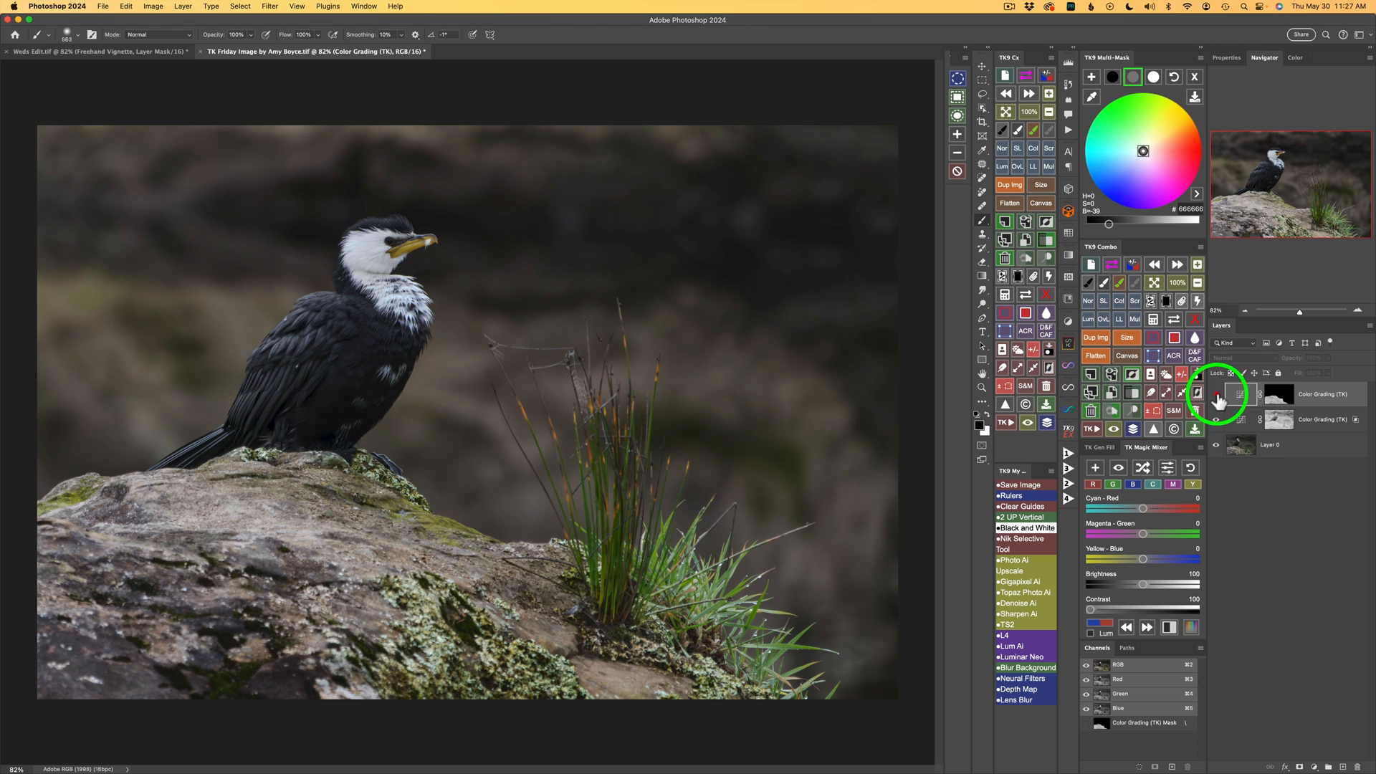
left_click(1217, 396)
left_click(1216, 396)
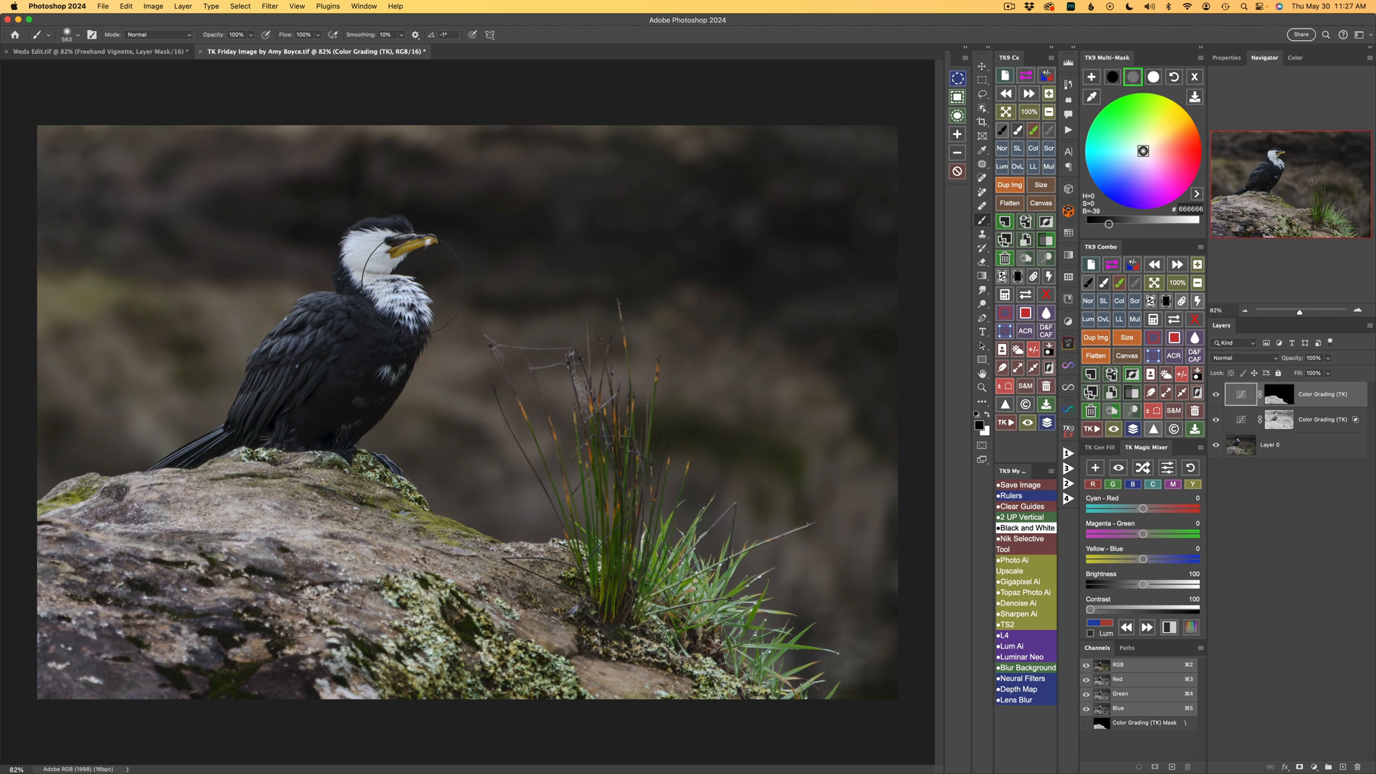
- Add a Brightness/Contrast layer with brightness -78 and contrast 74, and fill its mask with black
left_click(704, 398)
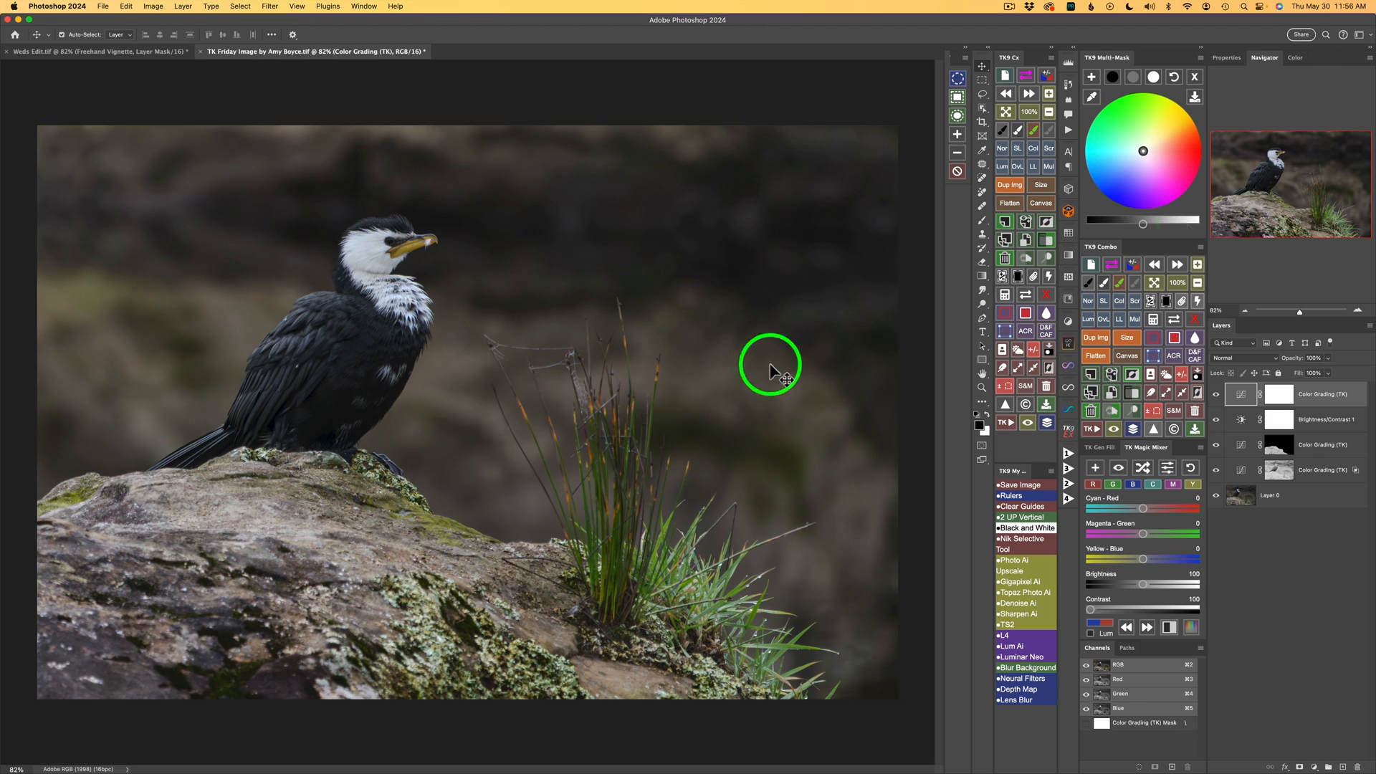
left_click(1194, 77)
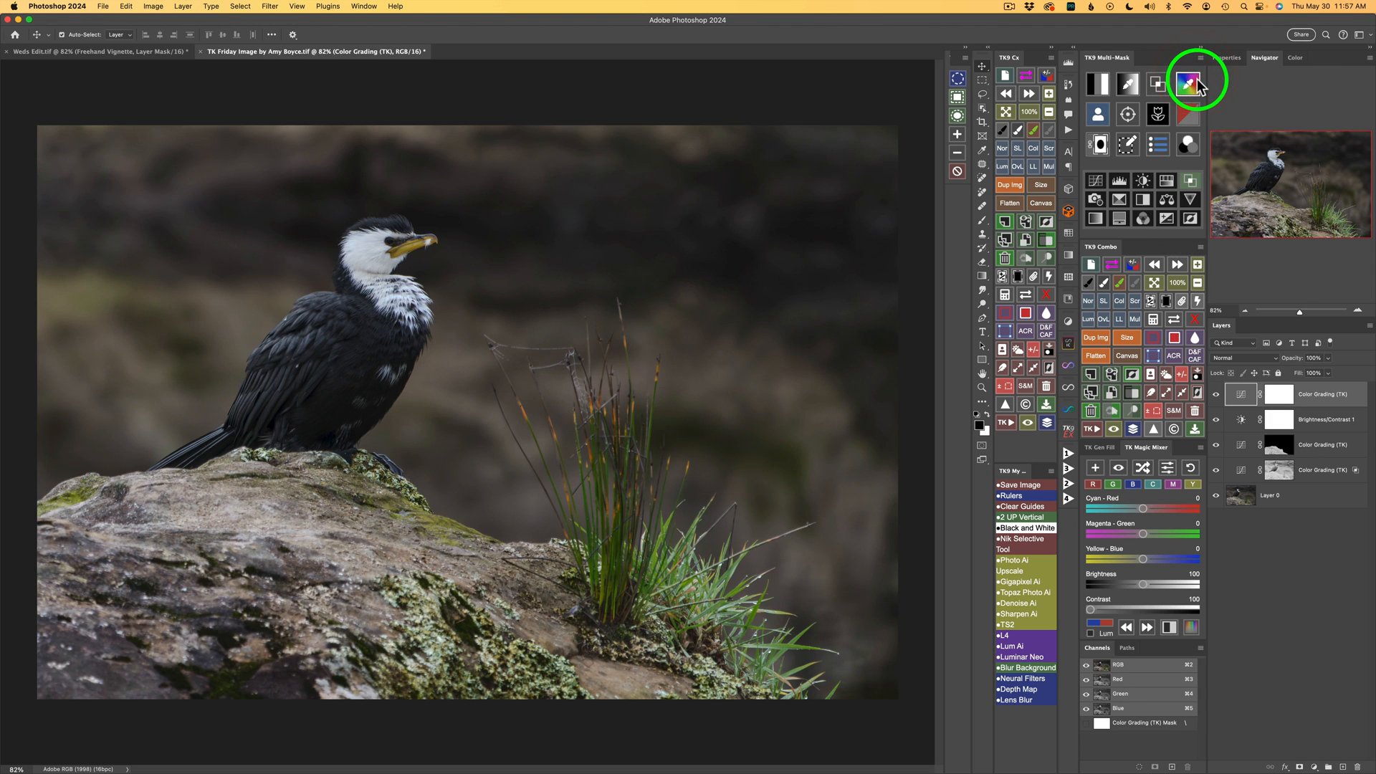
left_click(1142, 179)
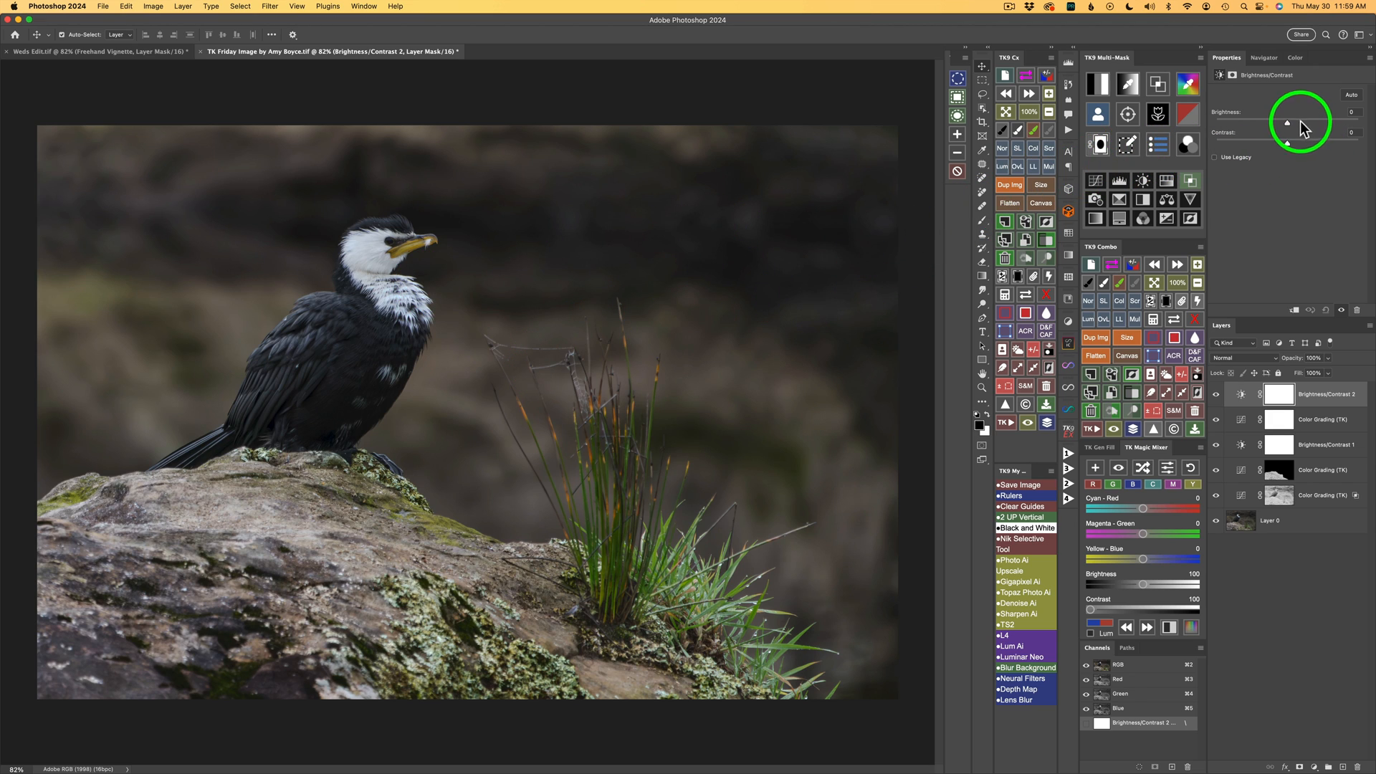
left_click_drag(1288, 121, 1254, 127)
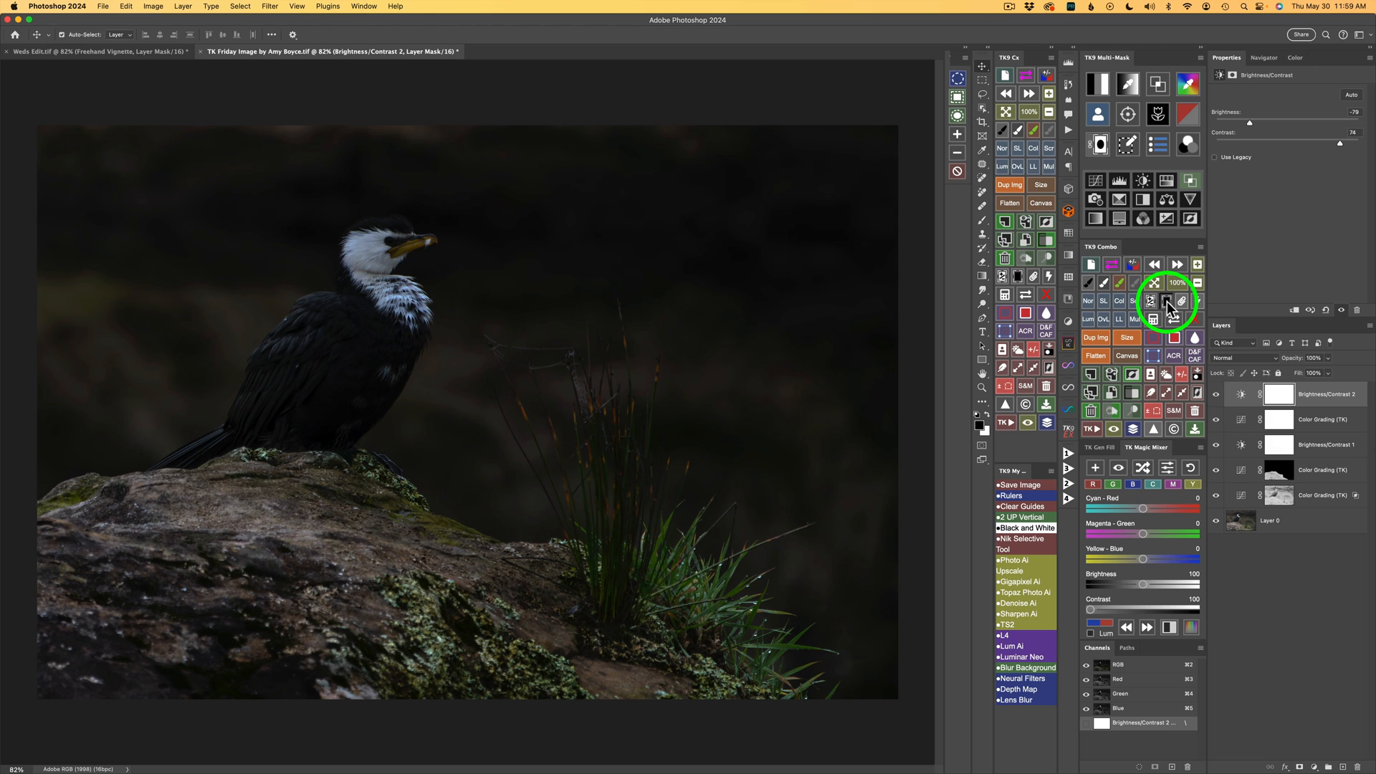
left_click(1166, 301)
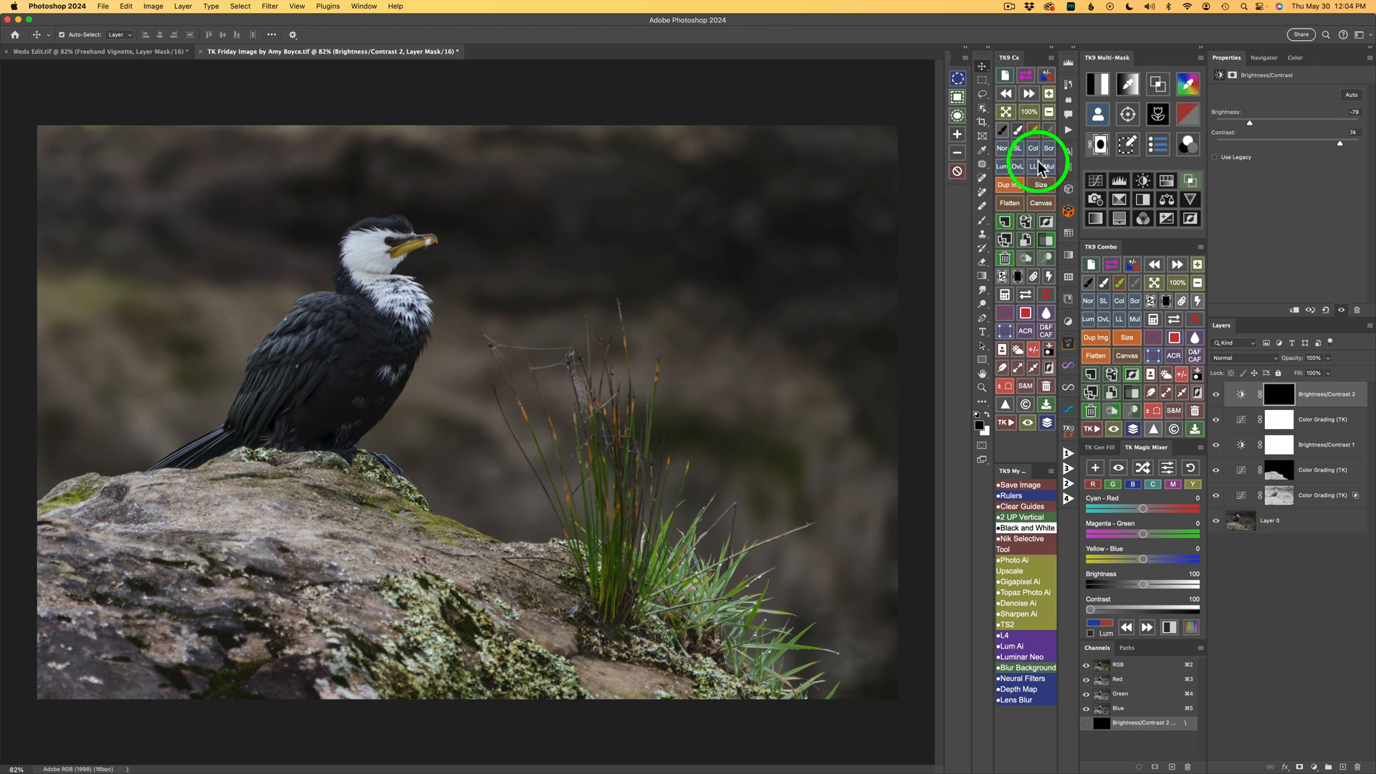
- Create a zone mask based on color 7a7269, deepen its blacks, and load it for painting through the mask in white
left_click(1128, 85)
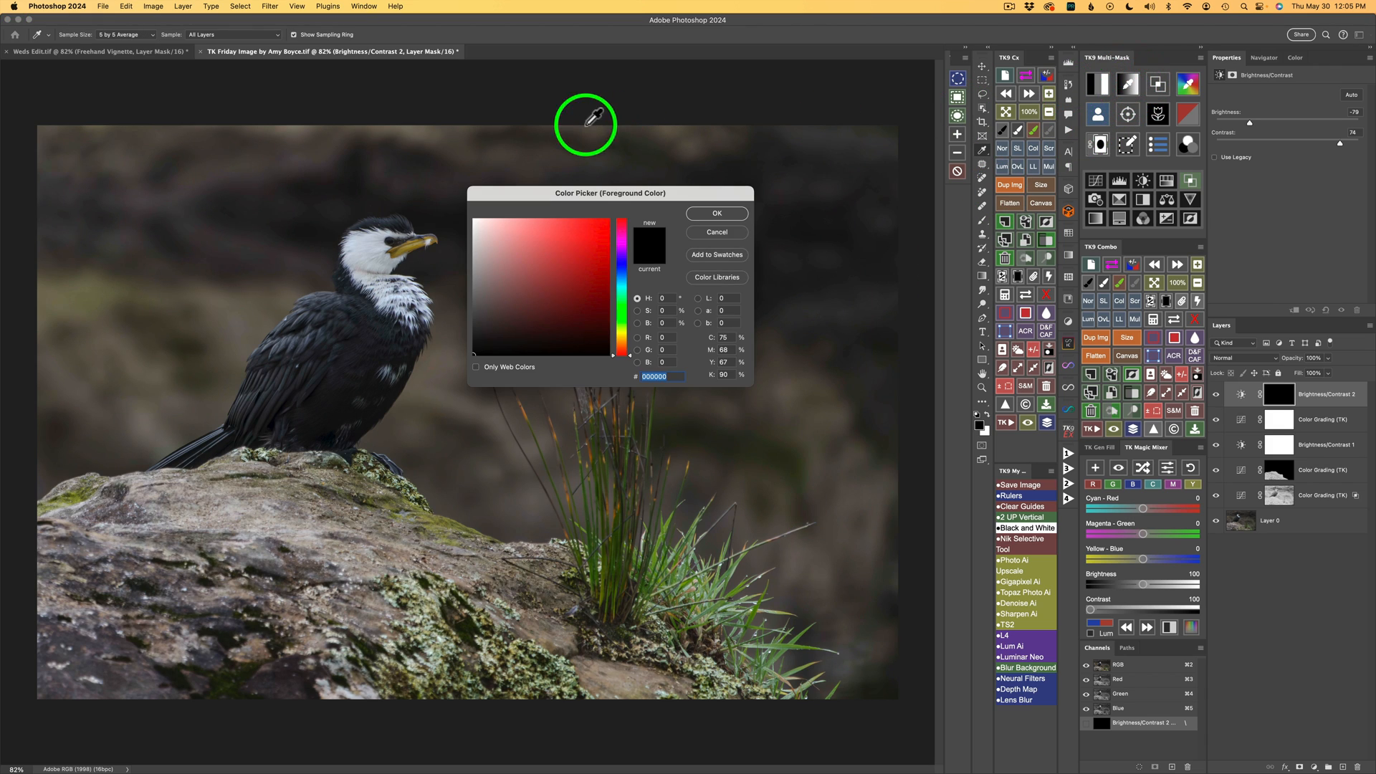
left_click_drag(436, 140, 293, 128)
left_click(293, 129)
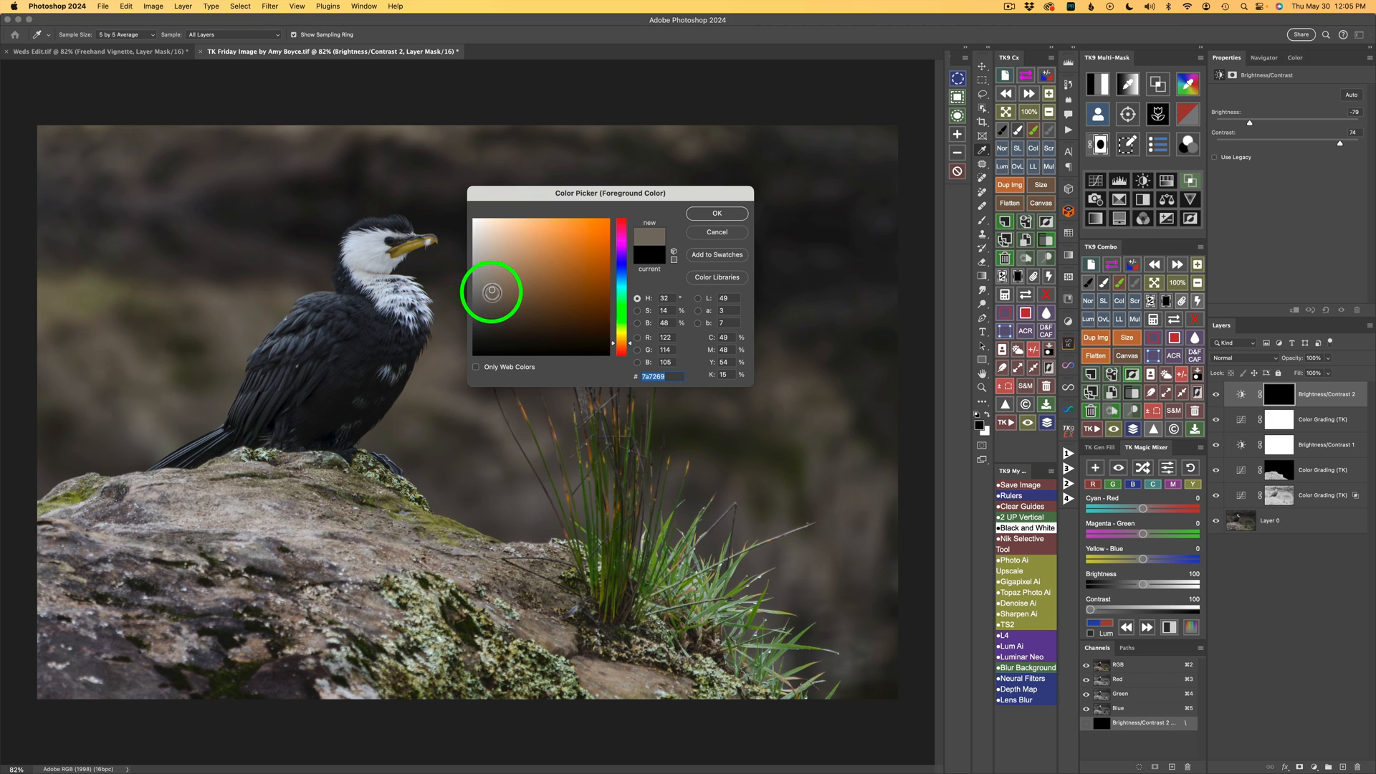
left_click(717, 215)
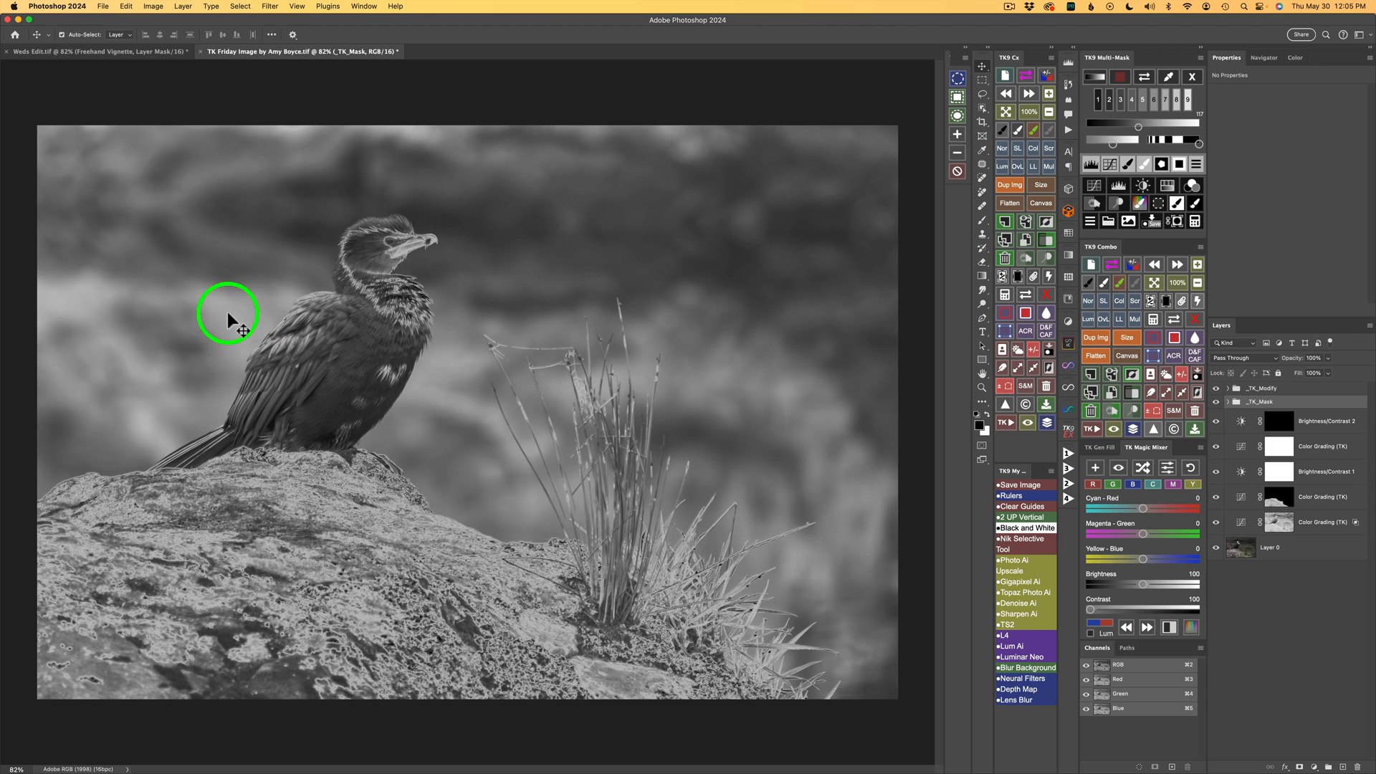
left_click(1184, 146)
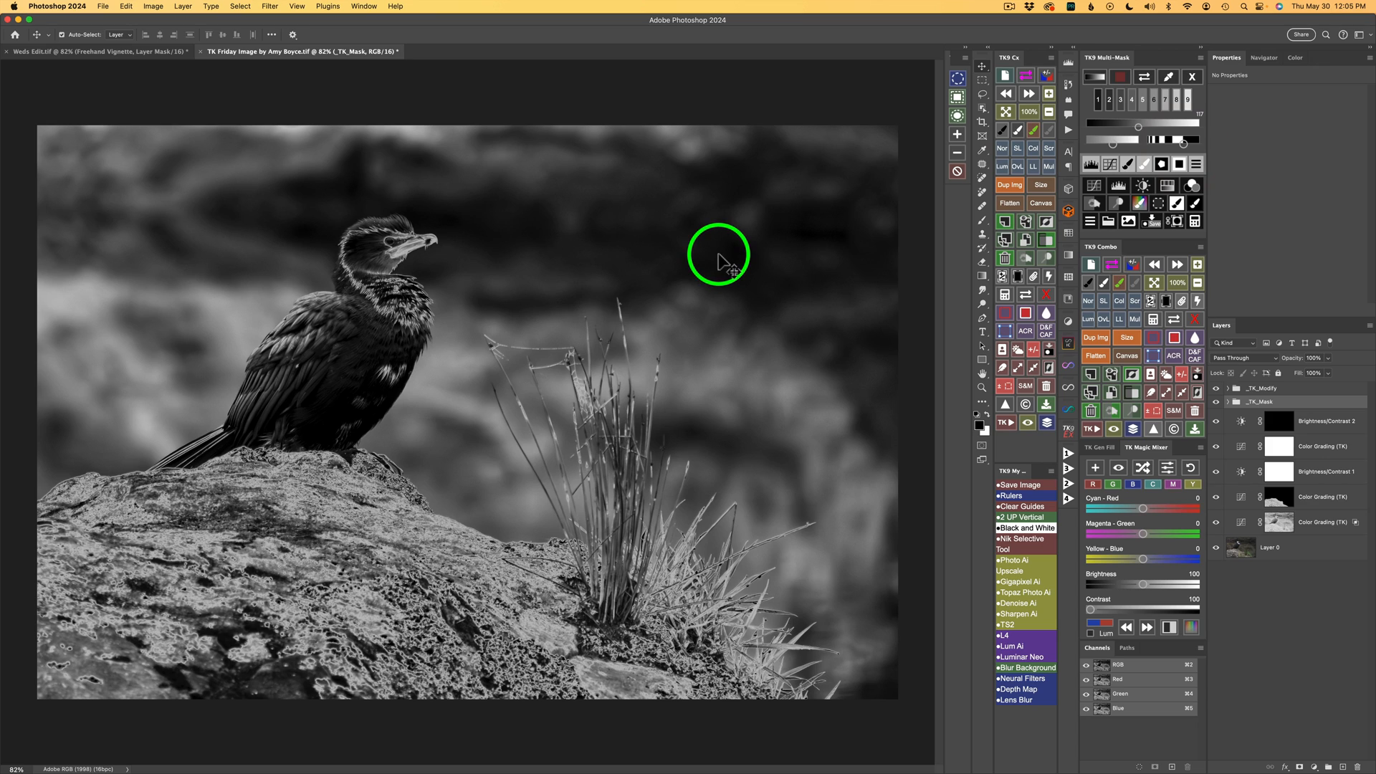
left_click(1195, 204)
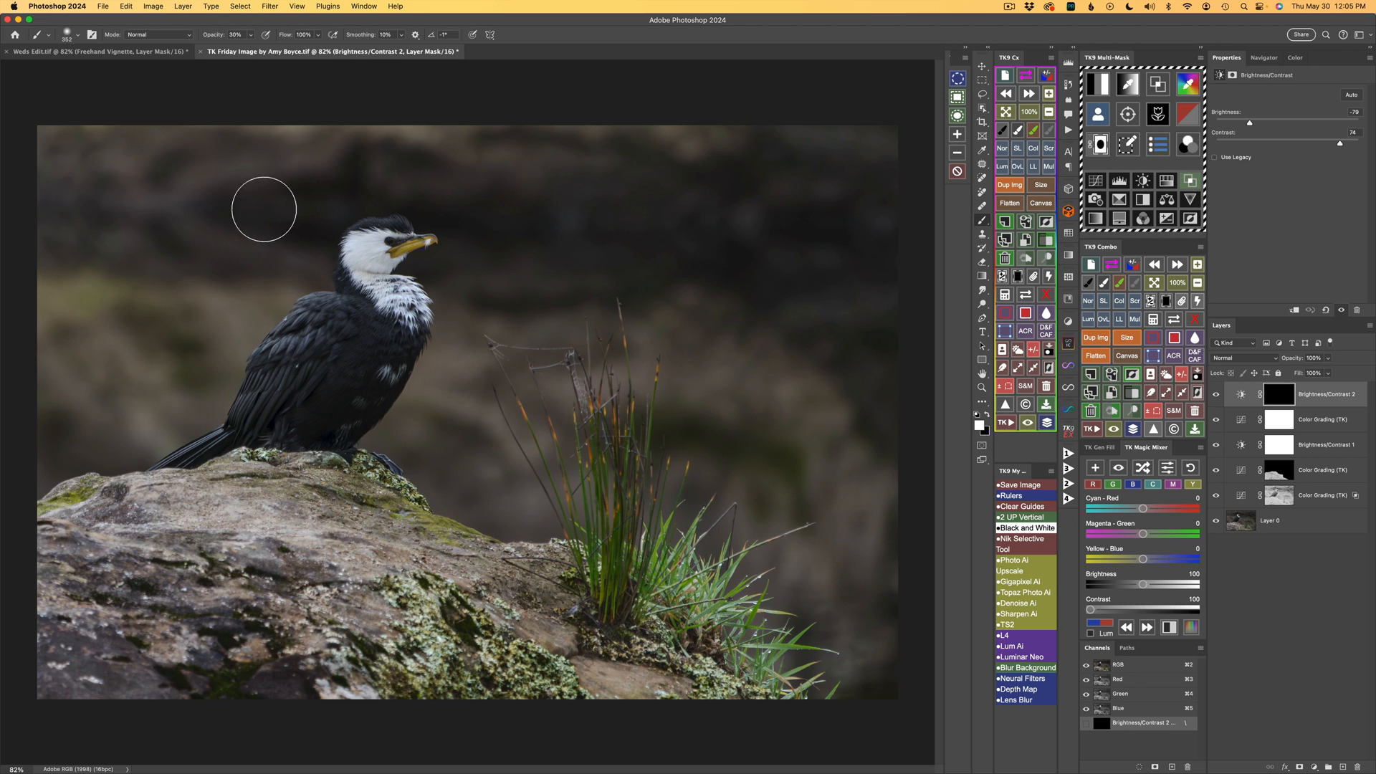
- Paint the background behind the bird on the Brightness/Contrast 2 mask at 30% brush opacity, and compare the layer off and on
key("3")
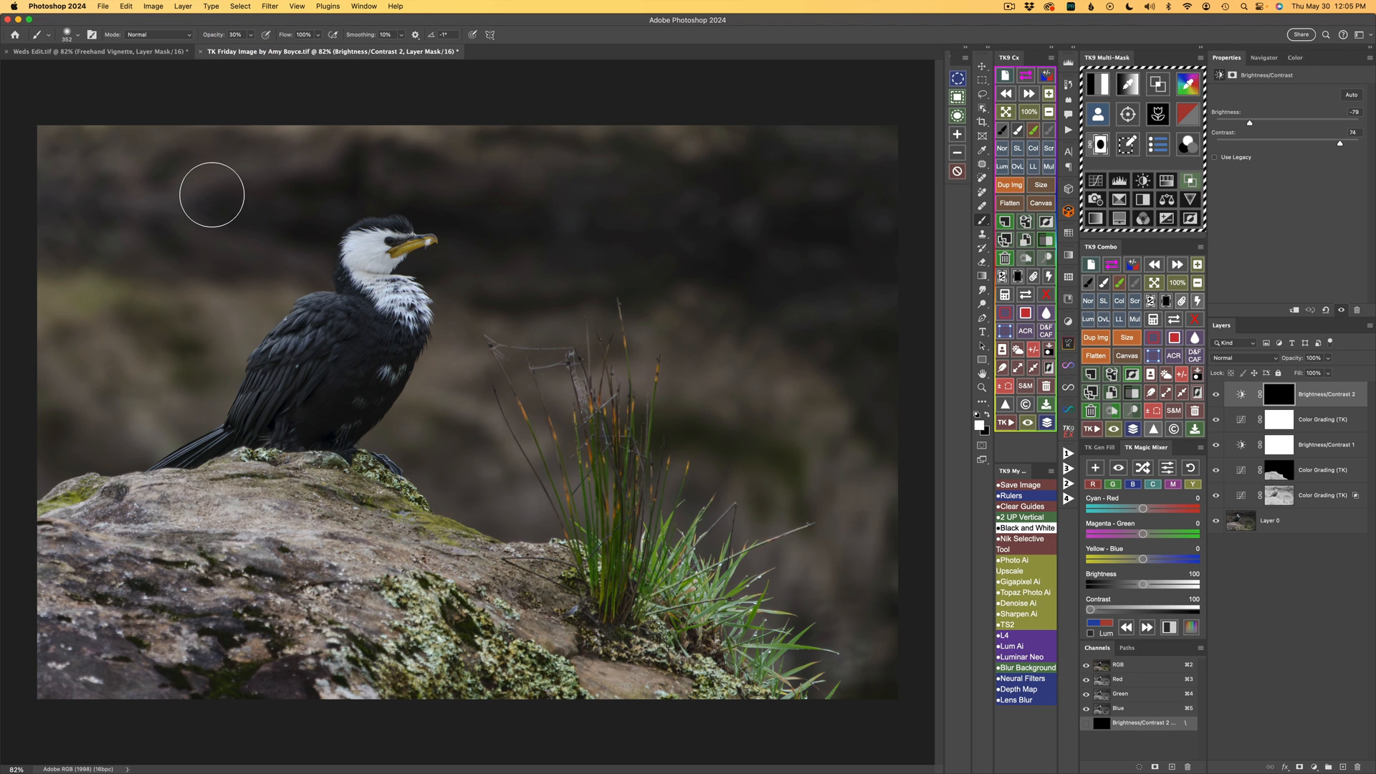
left_click_drag(165, 231, 165, 225)
left_click_drag(239, 240, 264, 185)
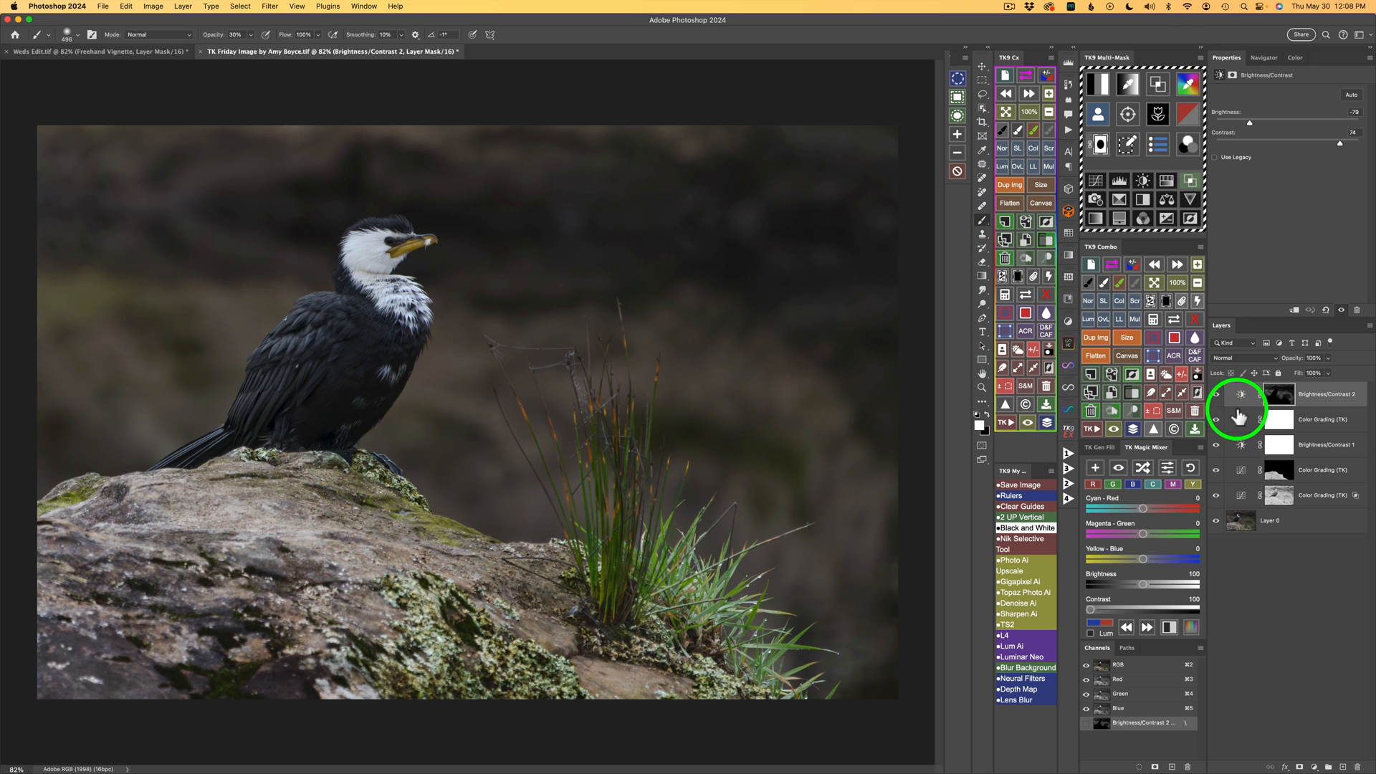
left_click(1216, 395)
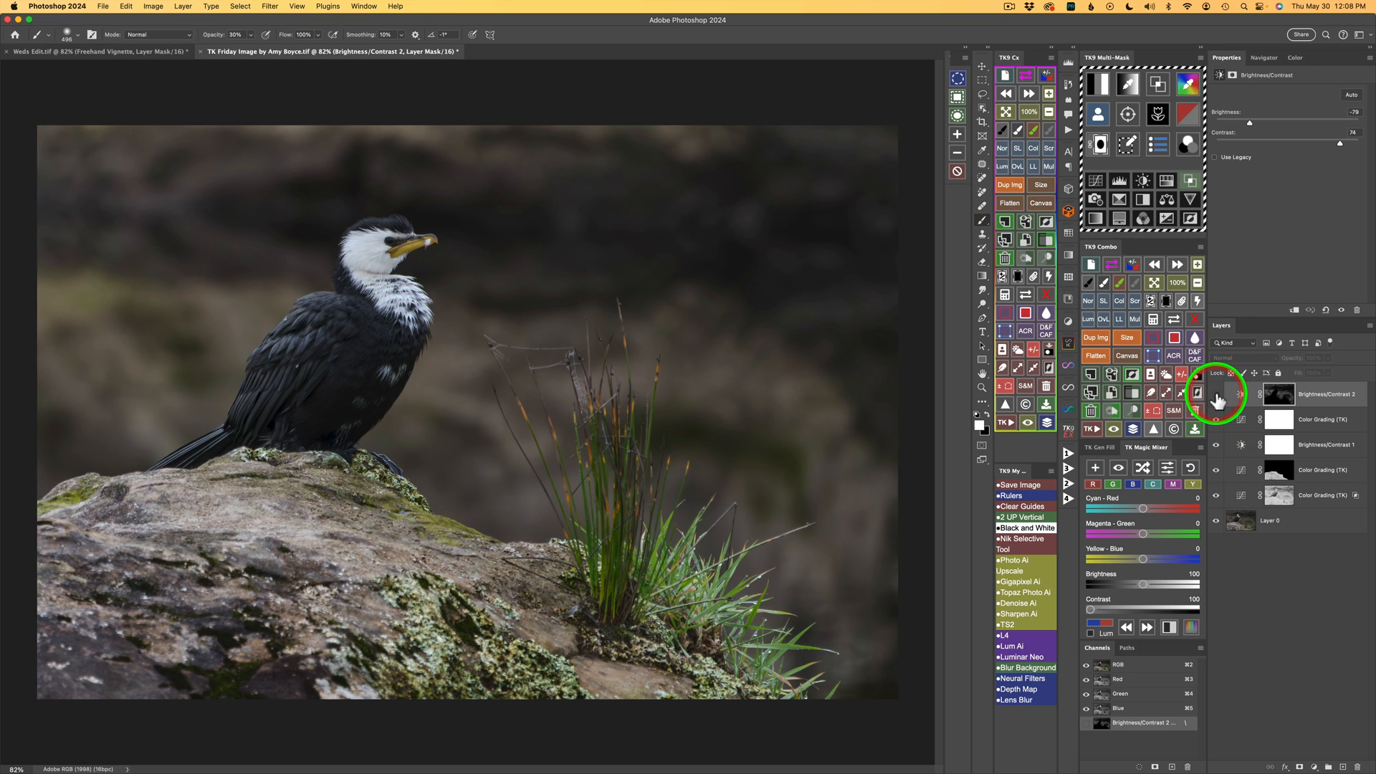
left_click(1216, 395)
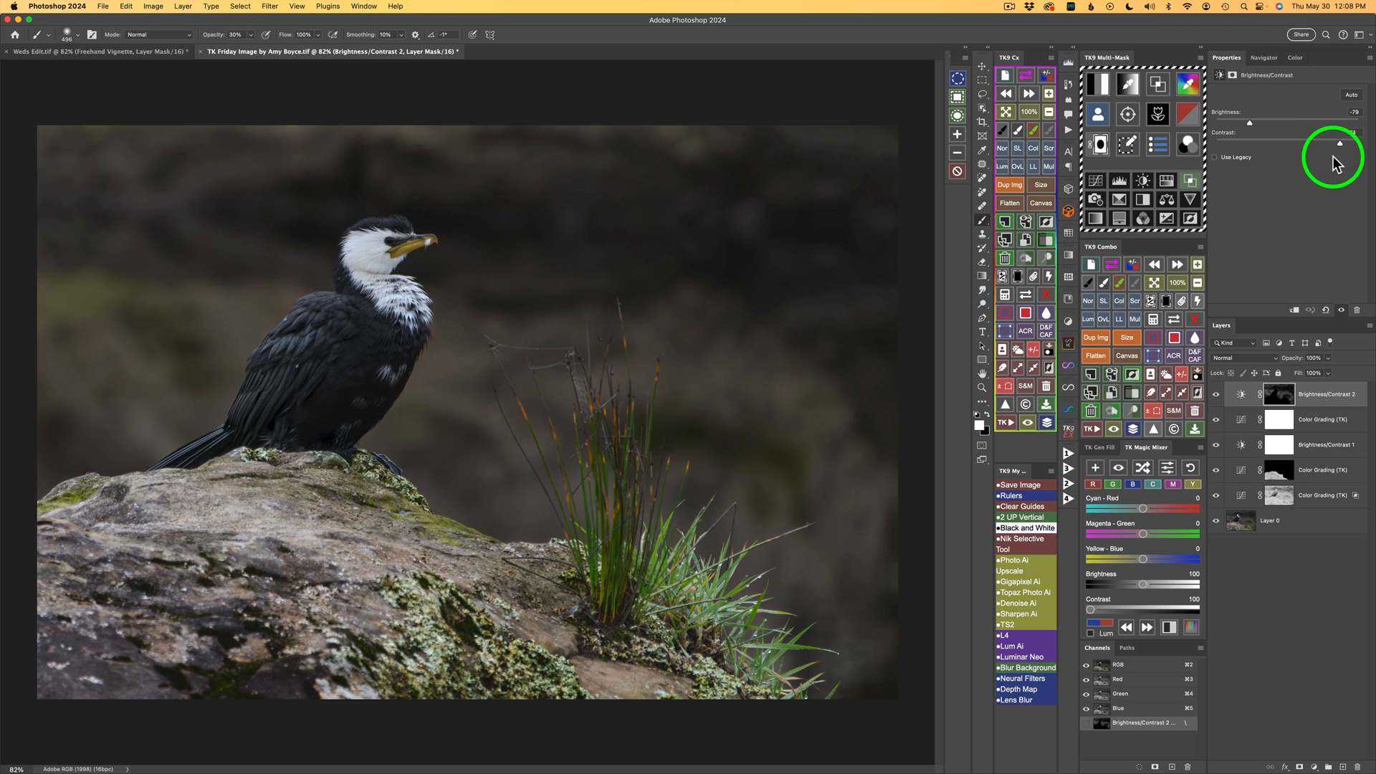
- View the layer mask and paint the bird's body, neck and beak black at 100% brush opacity
left_click(1175, 321)
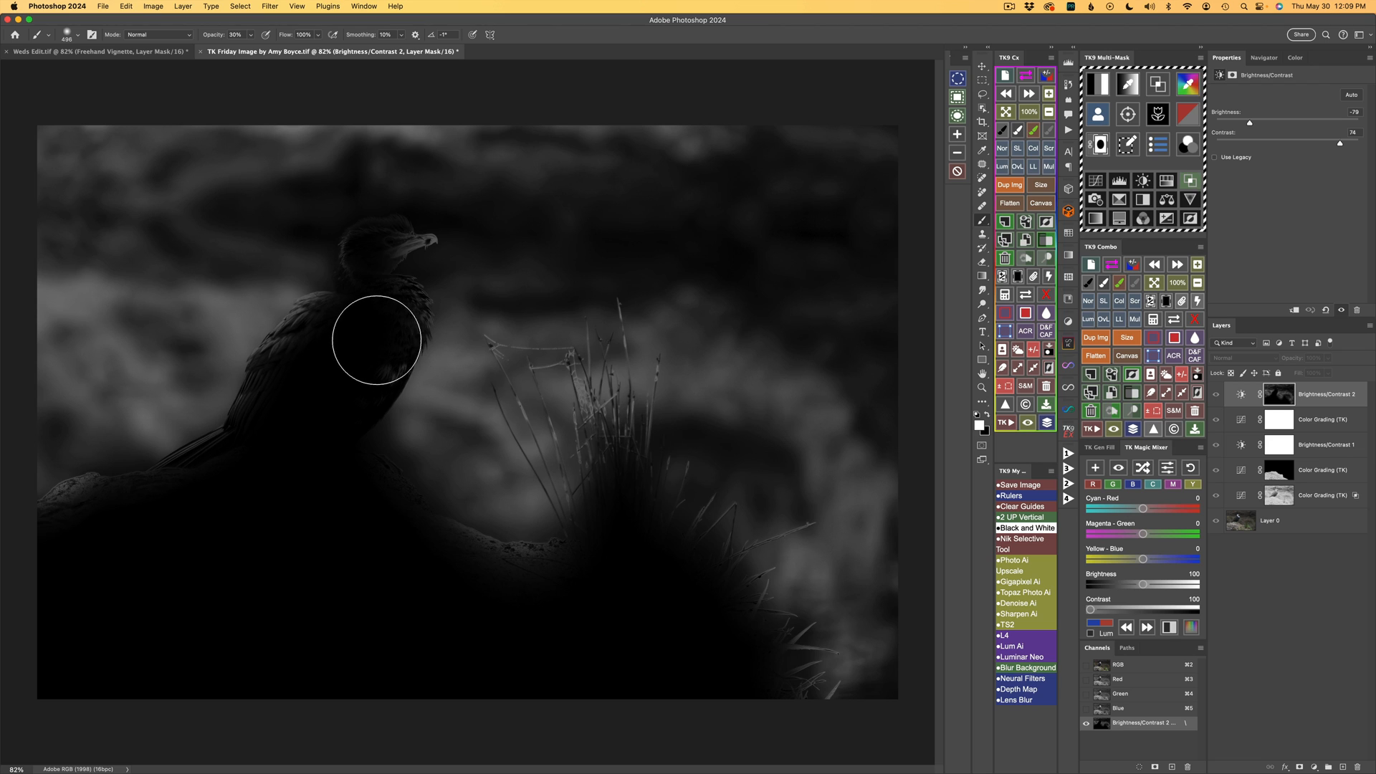
left_click(1086, 282)
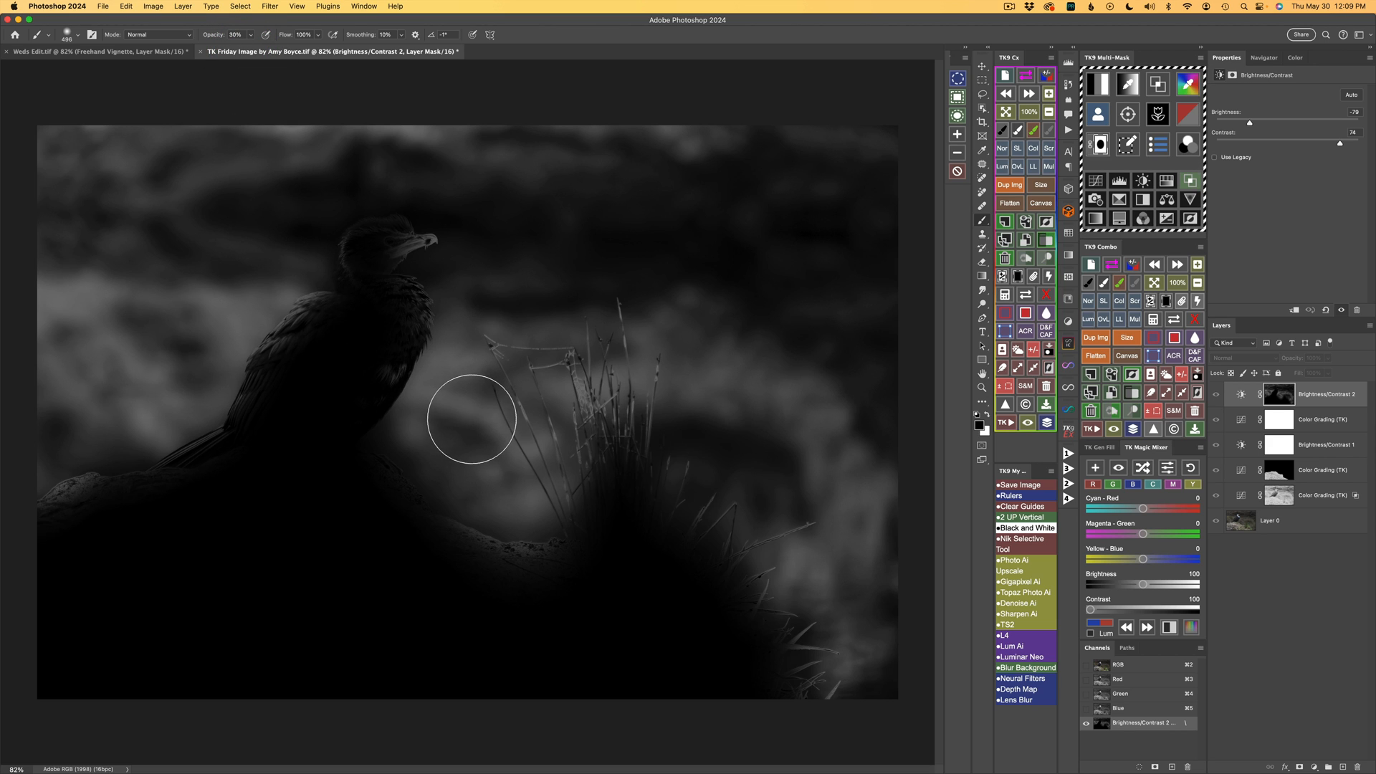
key("0")
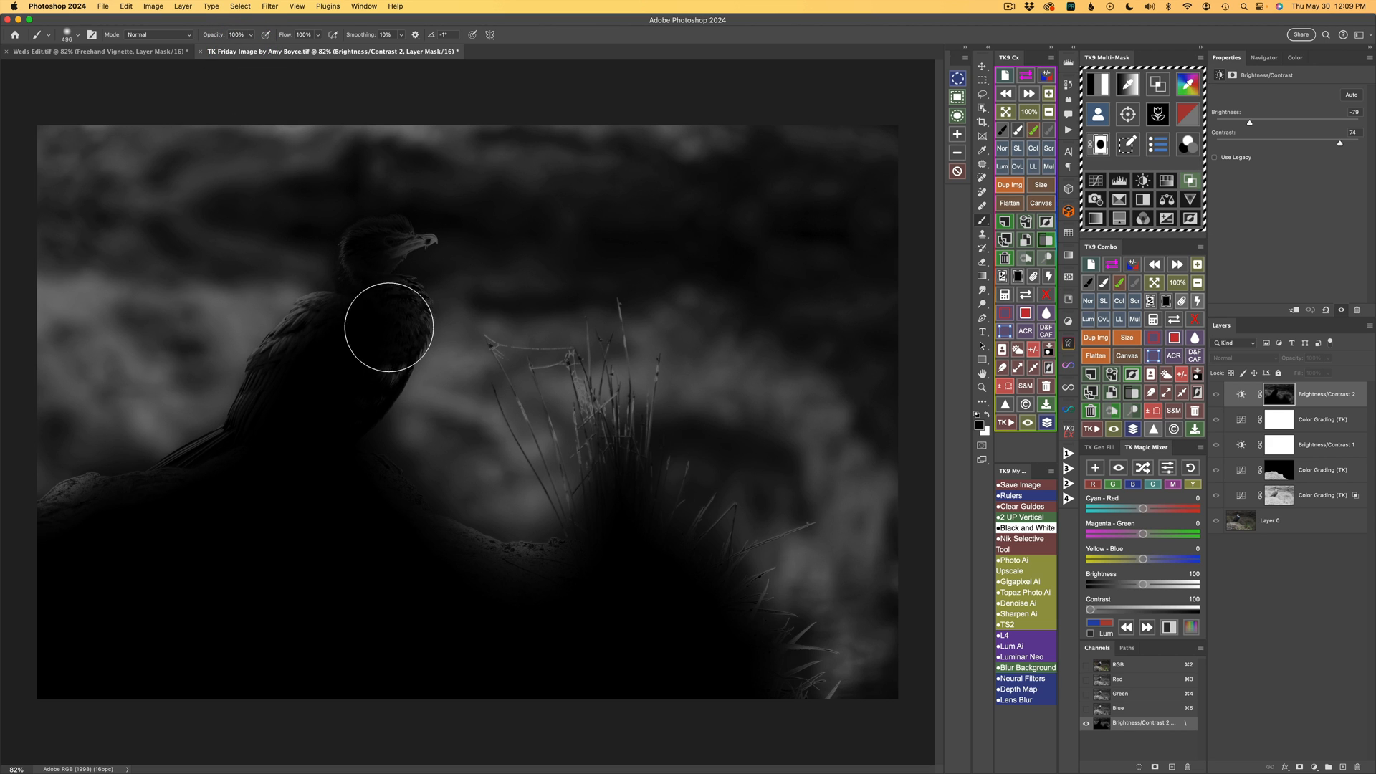
mouse_move(341, 338)
left_mouse_down()
mouse_move(259, 351)
mouse_move(301, 332)
left_mouse_up()
mouse_move(264, 380)
left_mouse_down()
mouse_move(295, 332)
mouse_move(248, 406)
mouse_move(287, 337)
left_mouse_up()
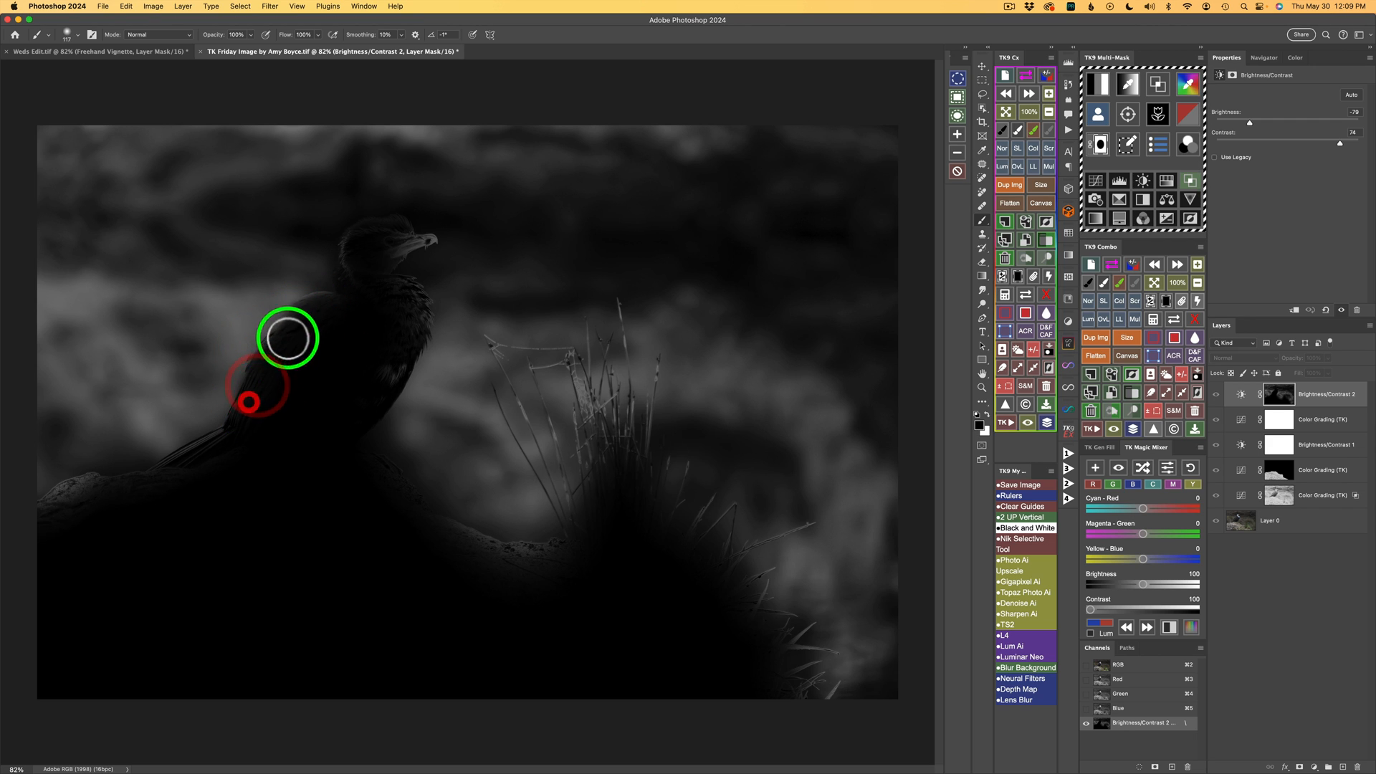
left_click_drag(246, 413, 268, 359)
mouse_move(319, 316)
left_mouse_down()
mouse_move(304, 320)
mouse_move(402, 292)
left_mouse_up()
left_click_drag(384, 353, 402, 335)
left_click_drag(372, 381, 402, 323)
mouse_move(399, 307)
left_mouse_down()
mouse_move(385, 255)
mouse_move(401, 243)
mouse_move(357, 266)
mouse_move(427, 238)
left_mouse_up()
mouse_move(411, 243)
left_mouse_down()
mouse_move(436, 237)
mouse_move(417, 237)
left_mouse_up()
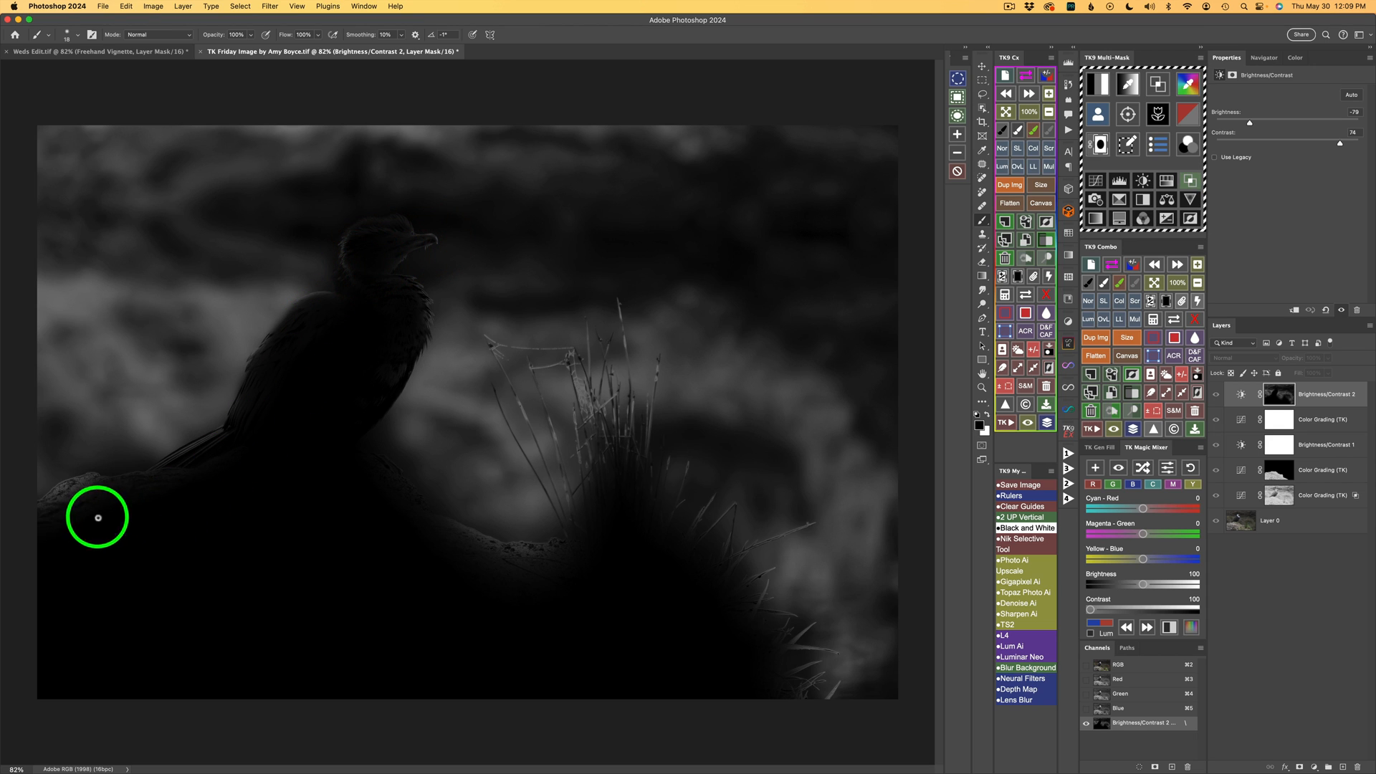
- Paint the rock's upper edge black on the mask with a larger brush, and compare the layer off and on in the image
mouse_move(98, 517)
left_mouse_down("ctrl+alt")
mouse_move(126, 522)
mouse_move(49, 513)
left_mouse_up("ctrl+alt")
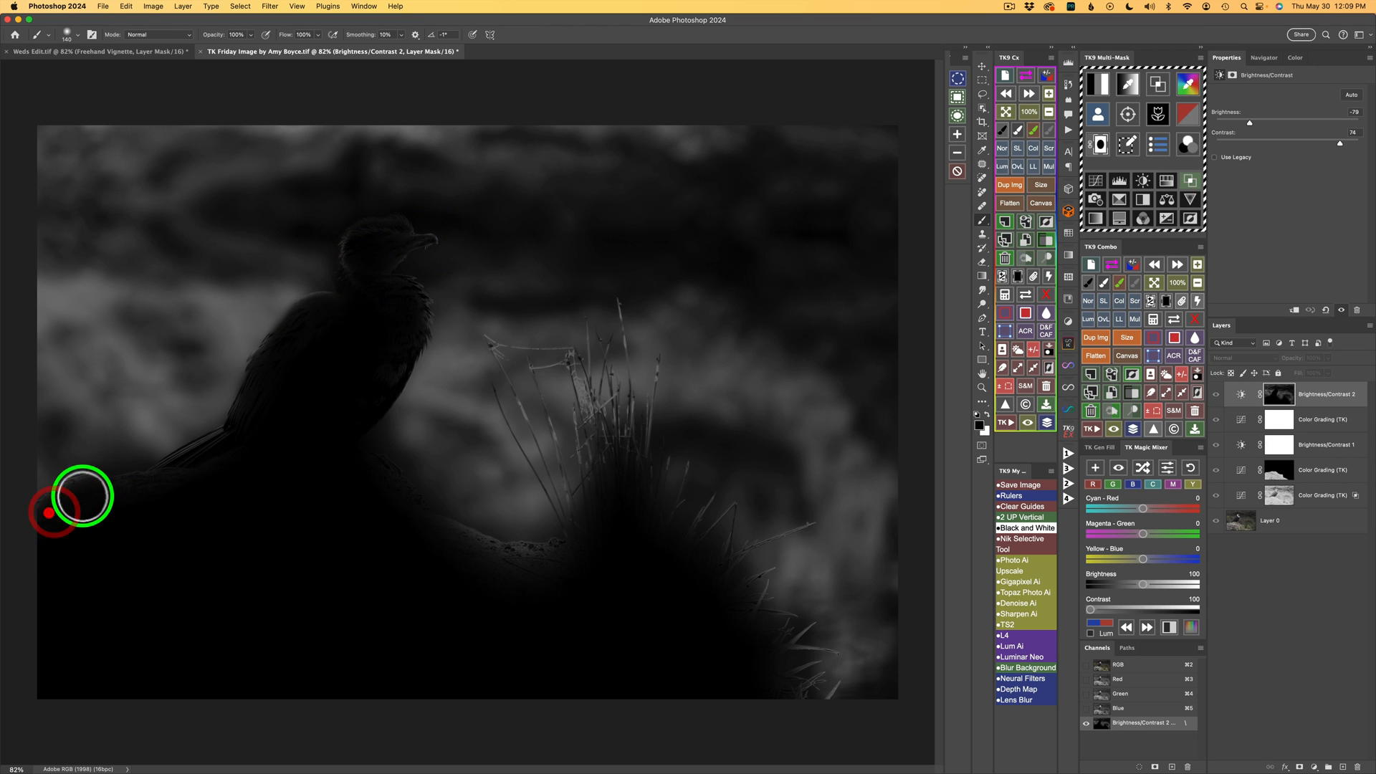
left_click(55, 516)
left_click_drag(541, 556, 422, 541)
mouse_move(420, 540)
left_mouse_down()
mouse_move(470, 541)
mouse_move(412, 544)
left_mouse_up()
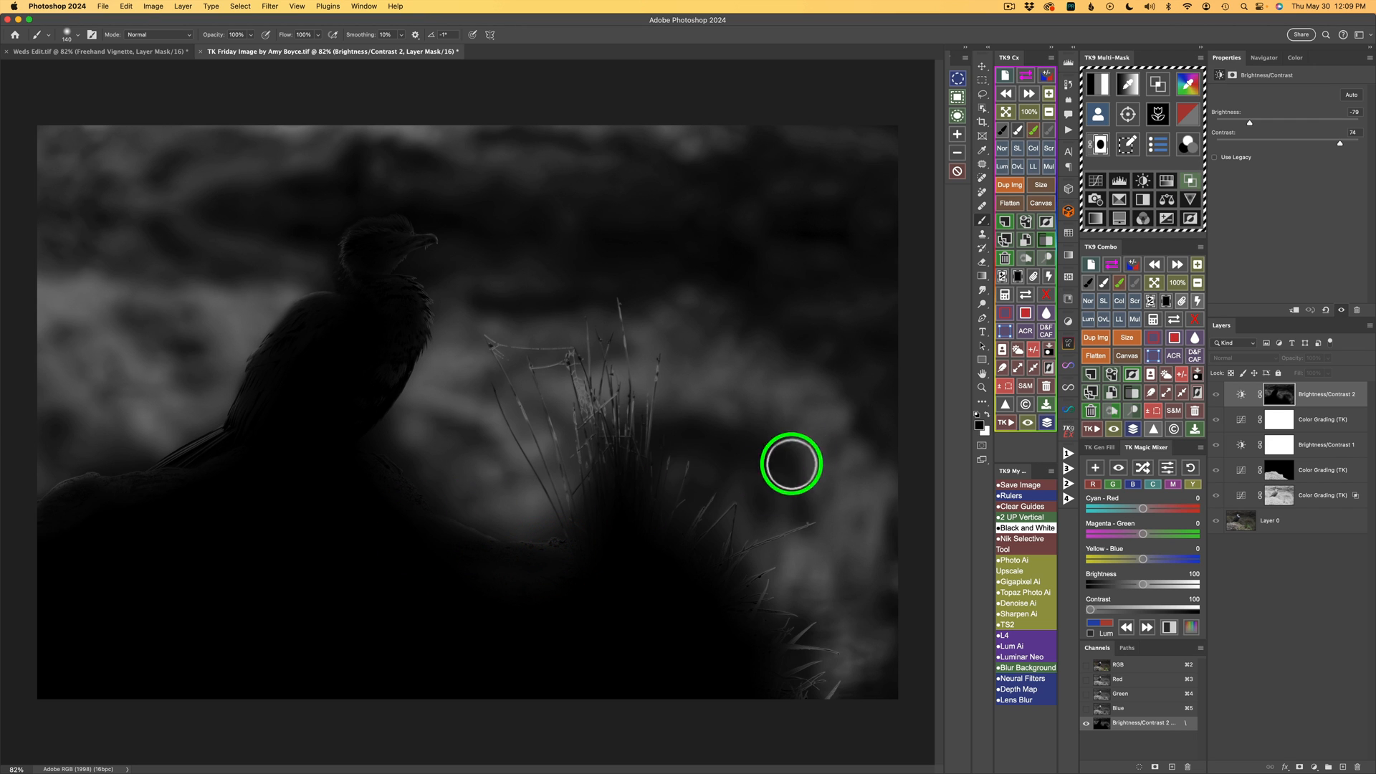
left_click(1172, 320)
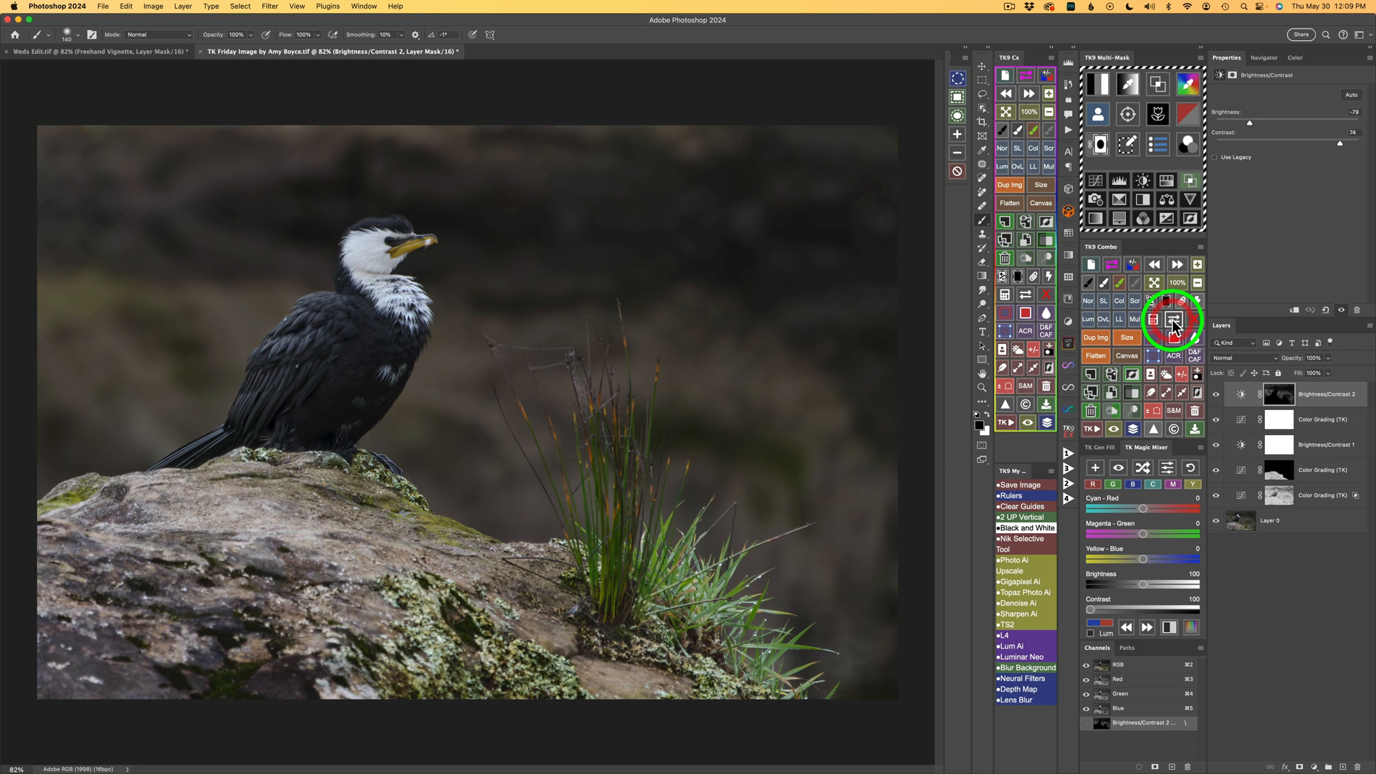
left_click(1216, 395)
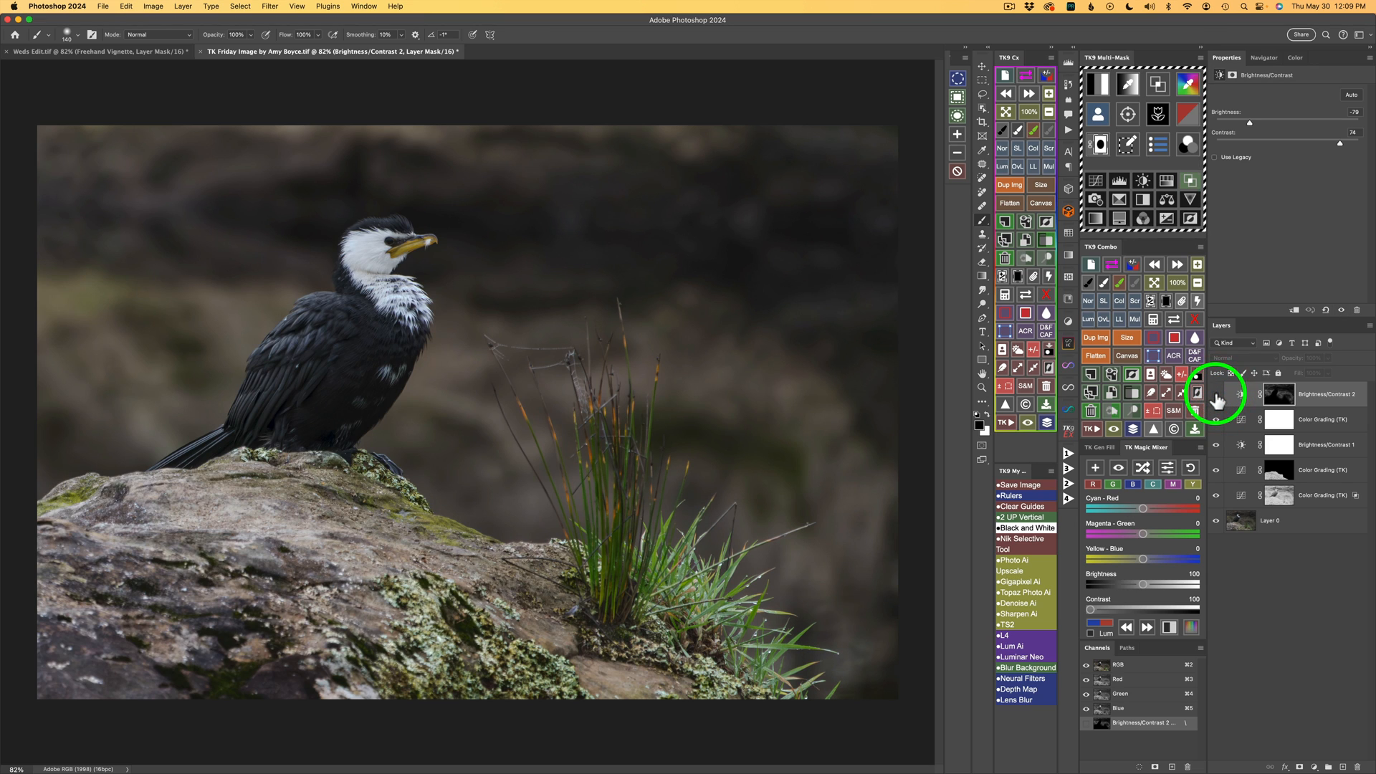
left_click(1216, 396)
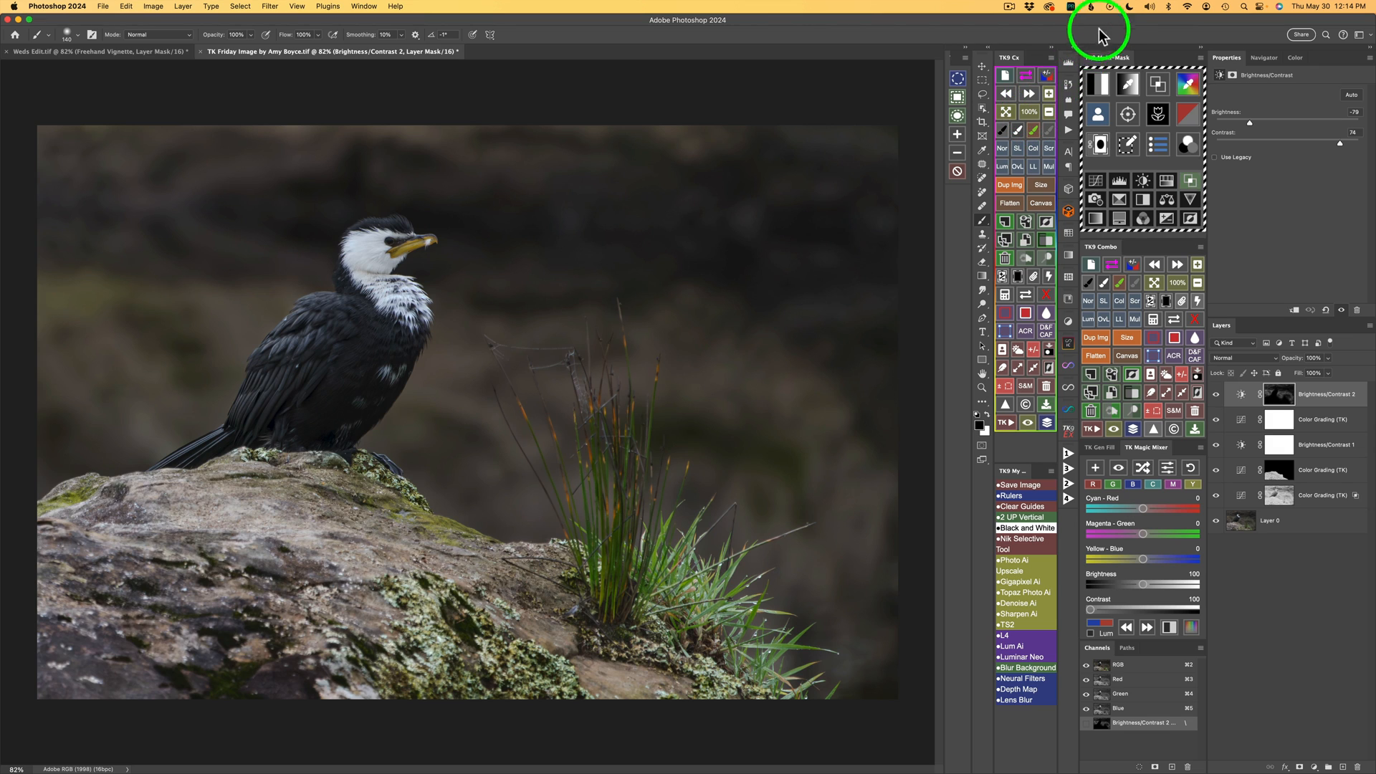
- Preview the RGB midtones 1, 2 and 3 masks and add a Curves layer with the midtones 1 mask
left_click(1102, 86)
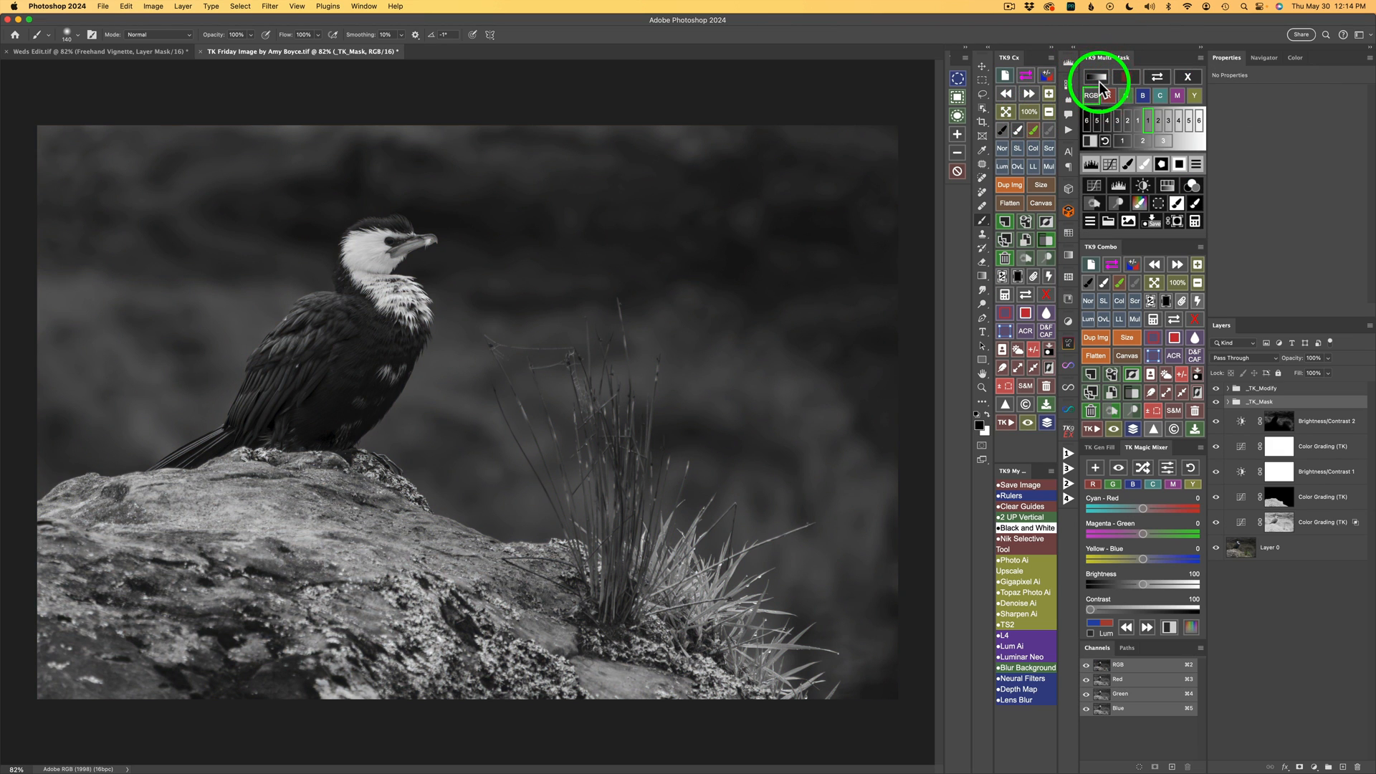
left_click(1123, 141)
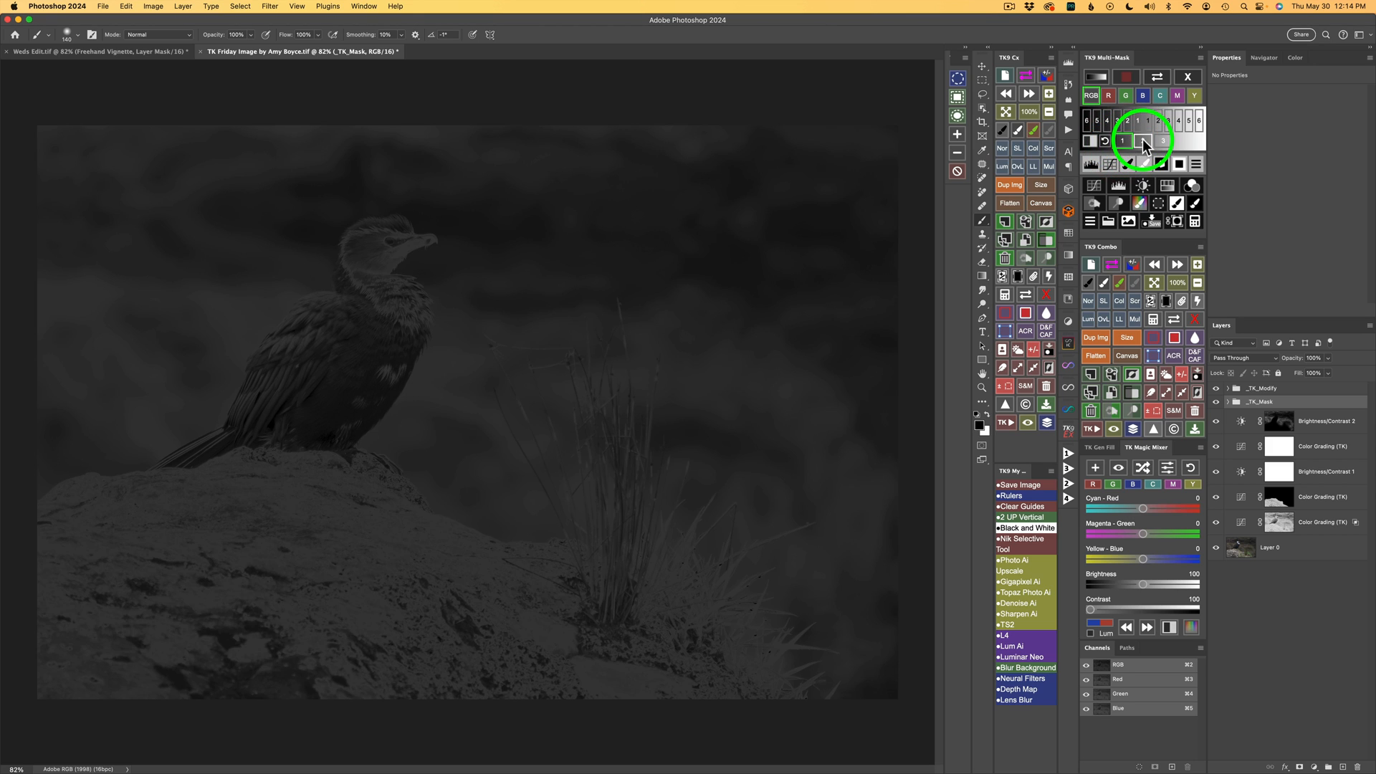
left_click(1144, 140)
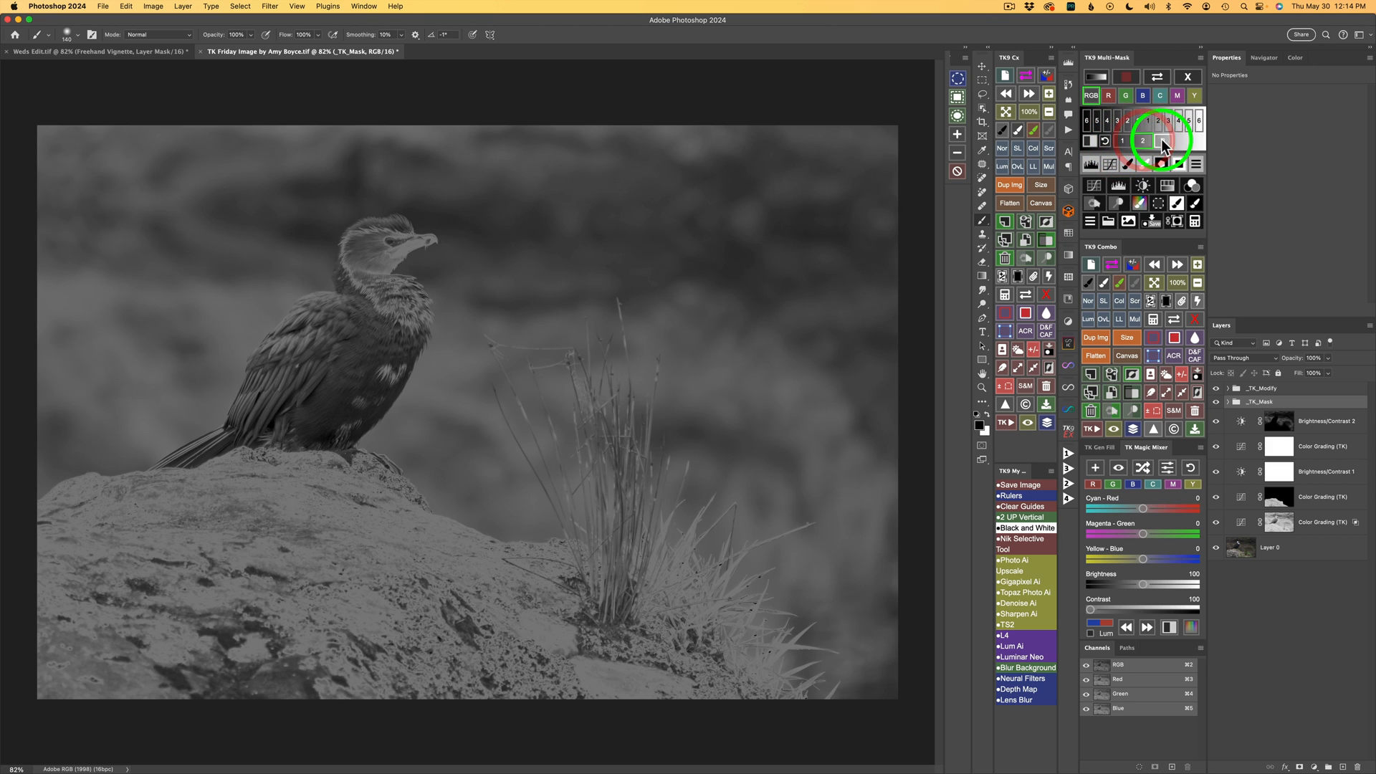
left_click(1162, 139)
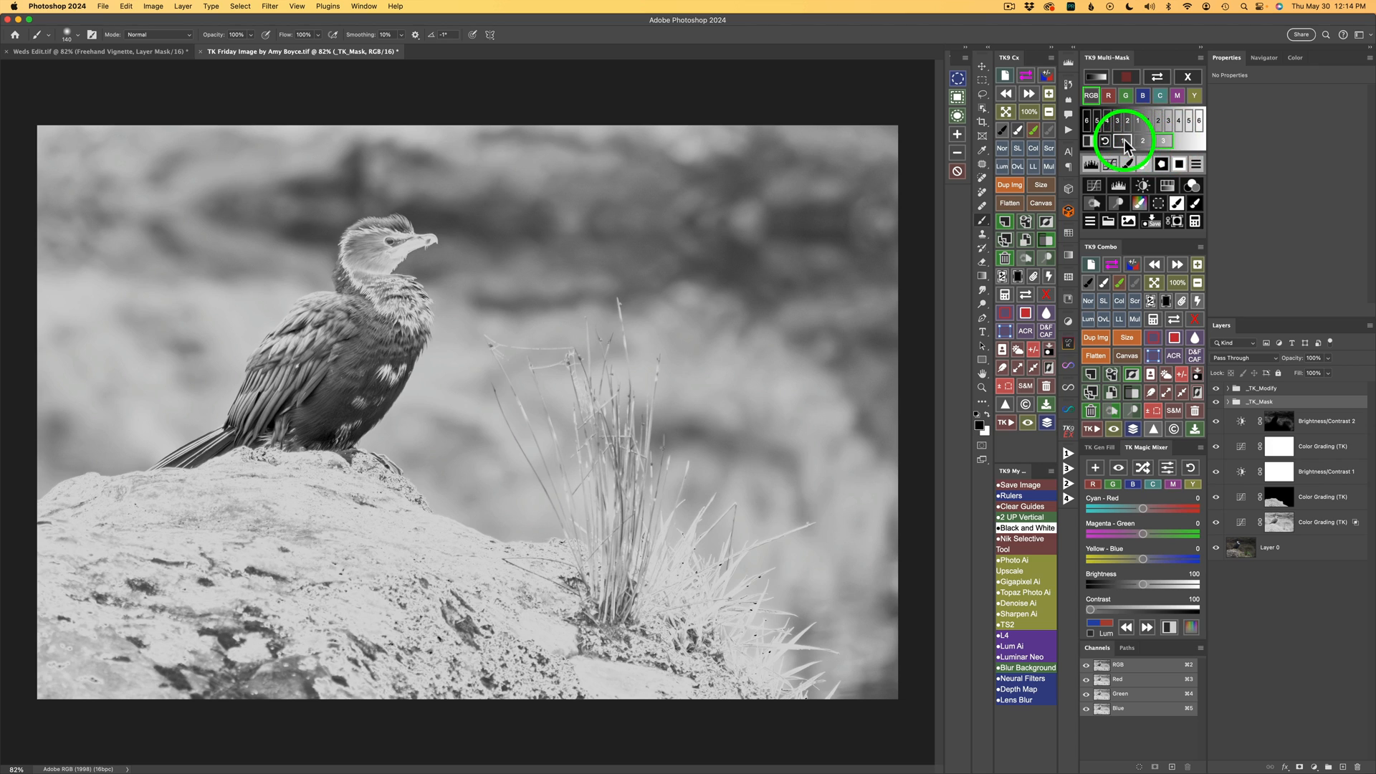
left_click(1124, 140)
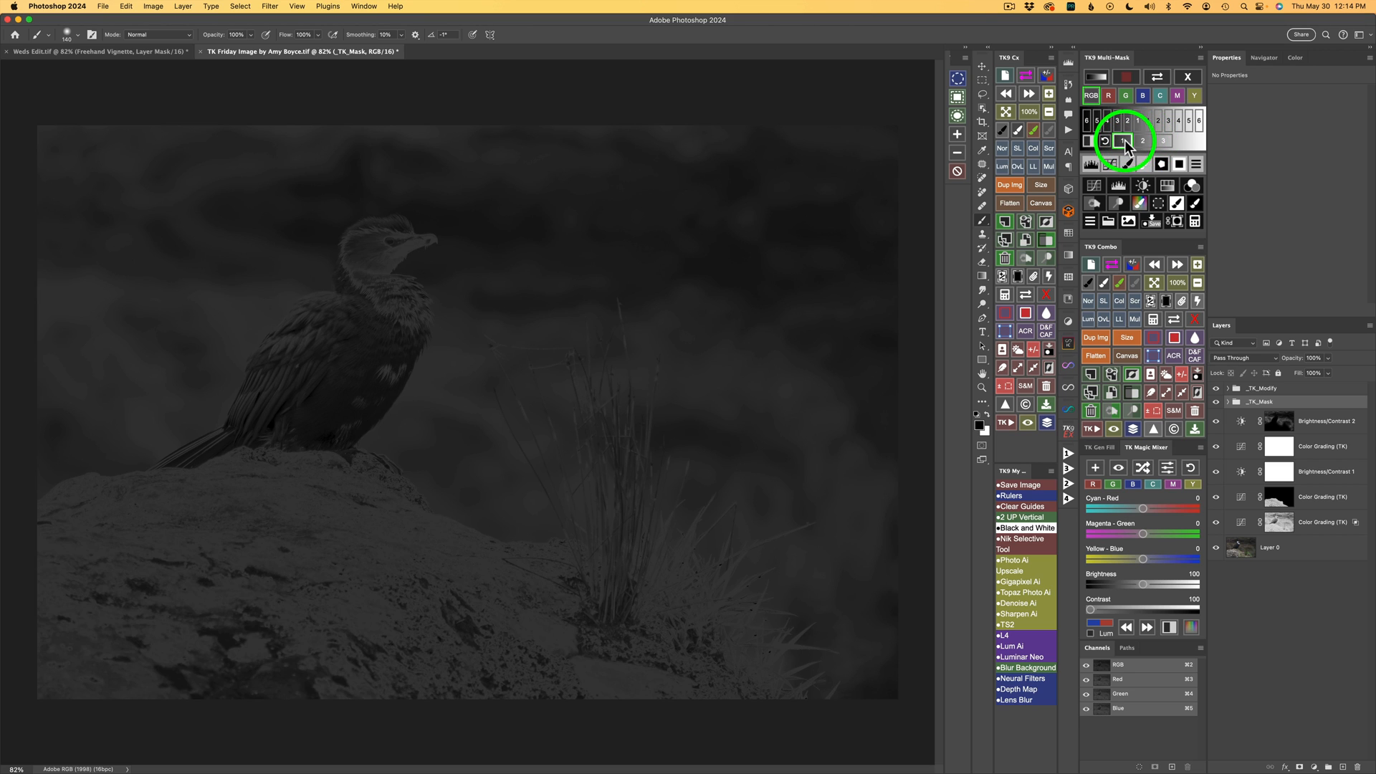
left_click(1092, 183)
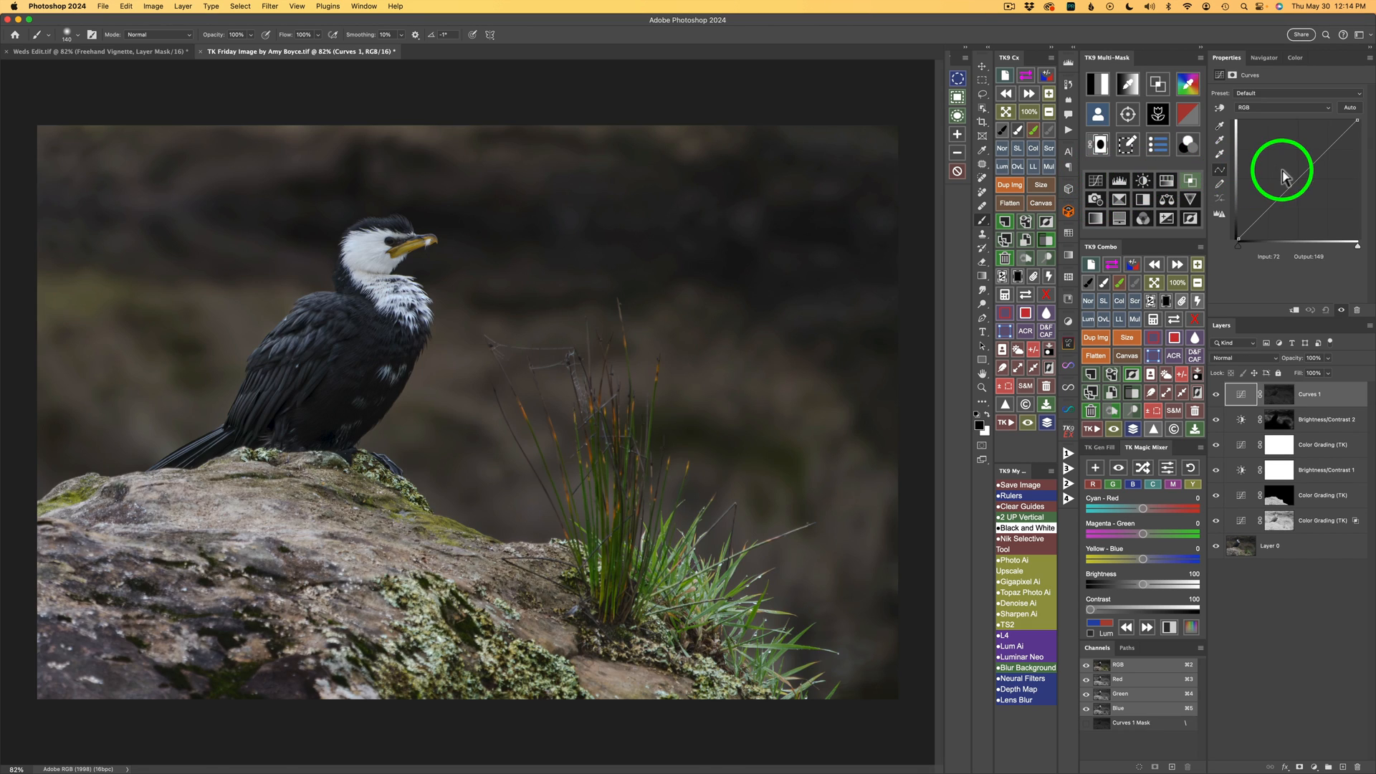
- Set the Curves layer's blend mode to Screen and compare the layer off and on
left_click(1134, 300)
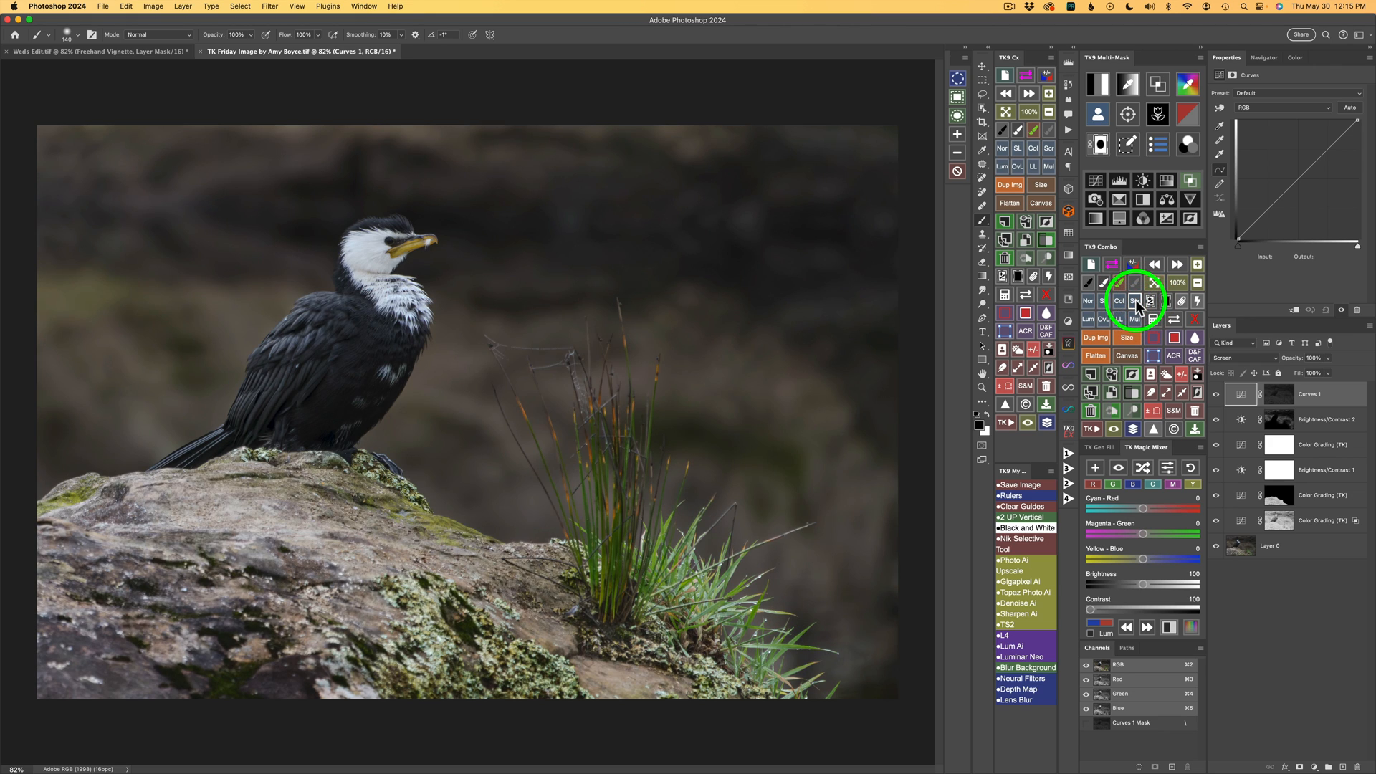
left_click(1215, 396)
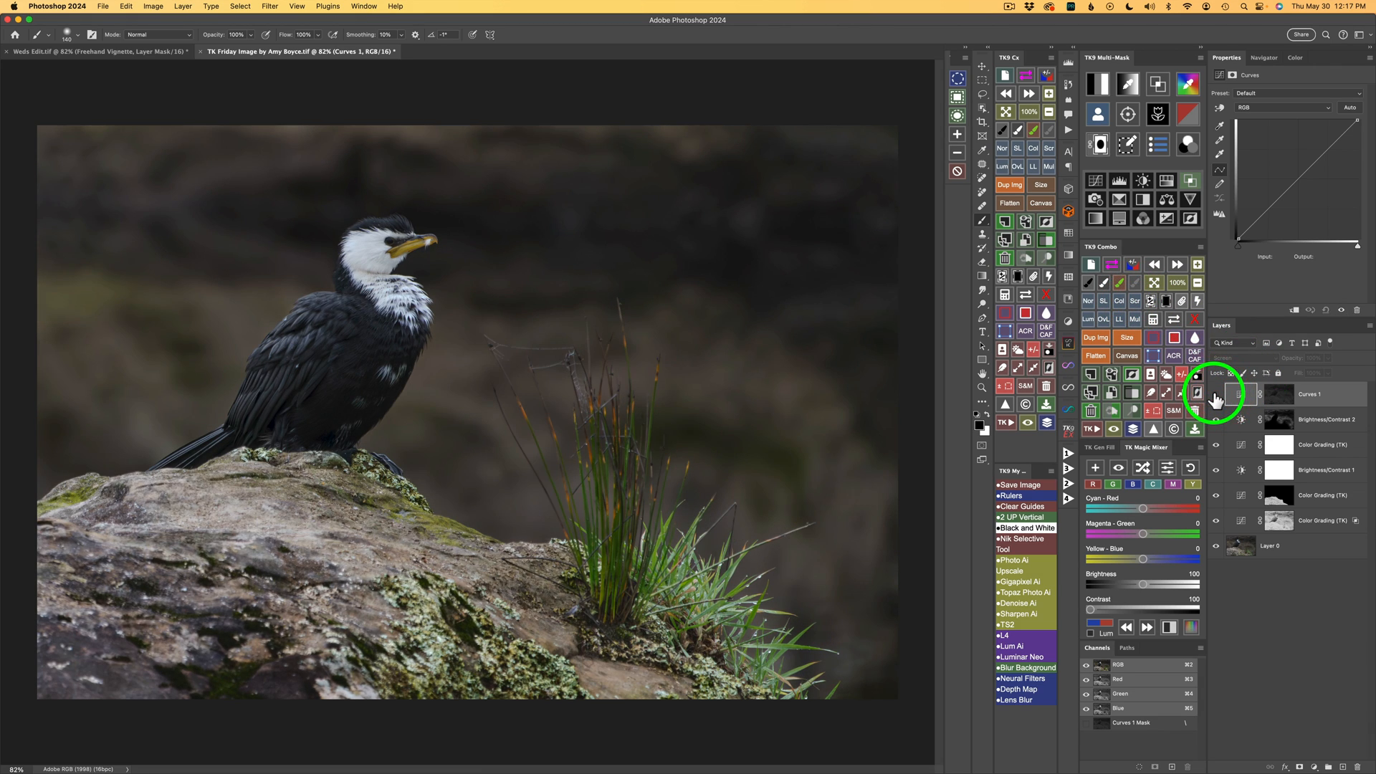
left_click(1215, 395)
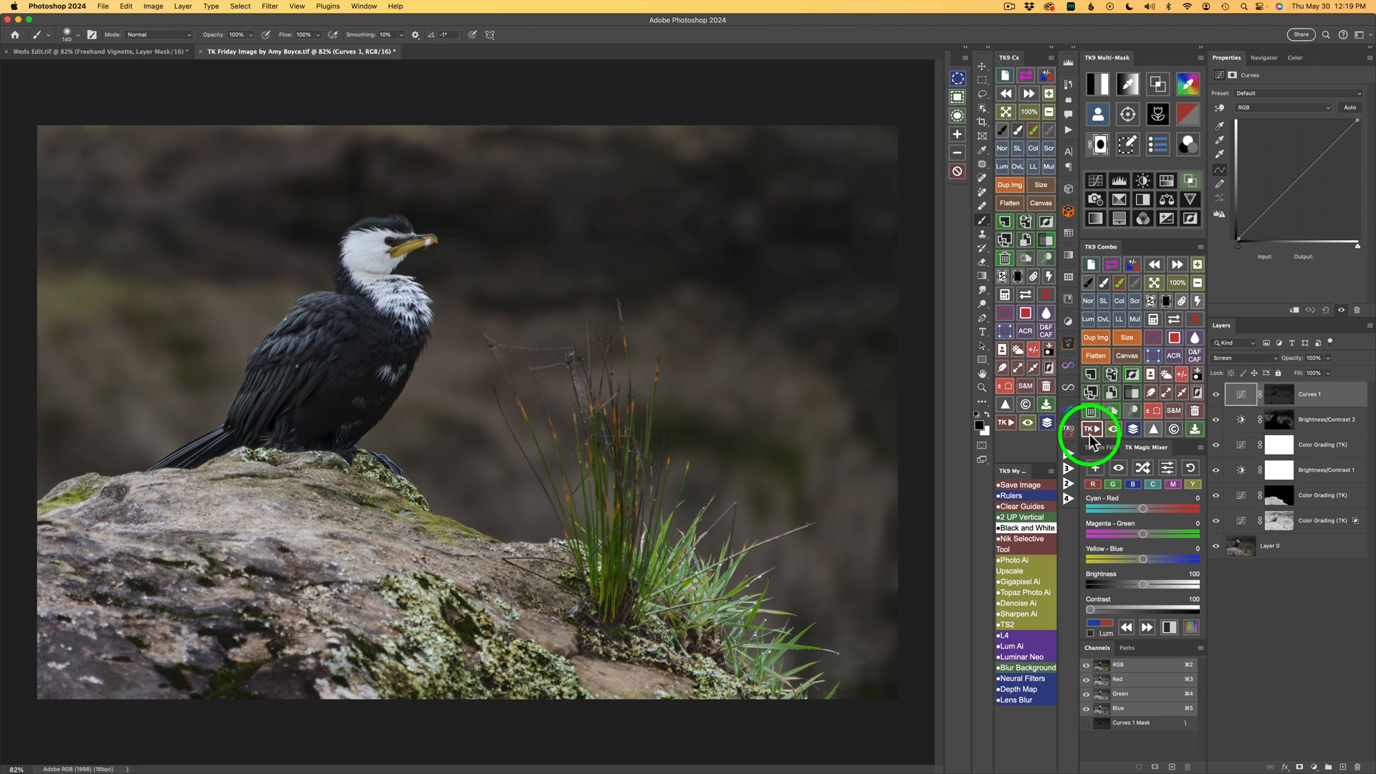
- Run the TK9 Clarity action, accept its High Pass filter, and compare the Clarity layer off and on
left_click(1004, 421)
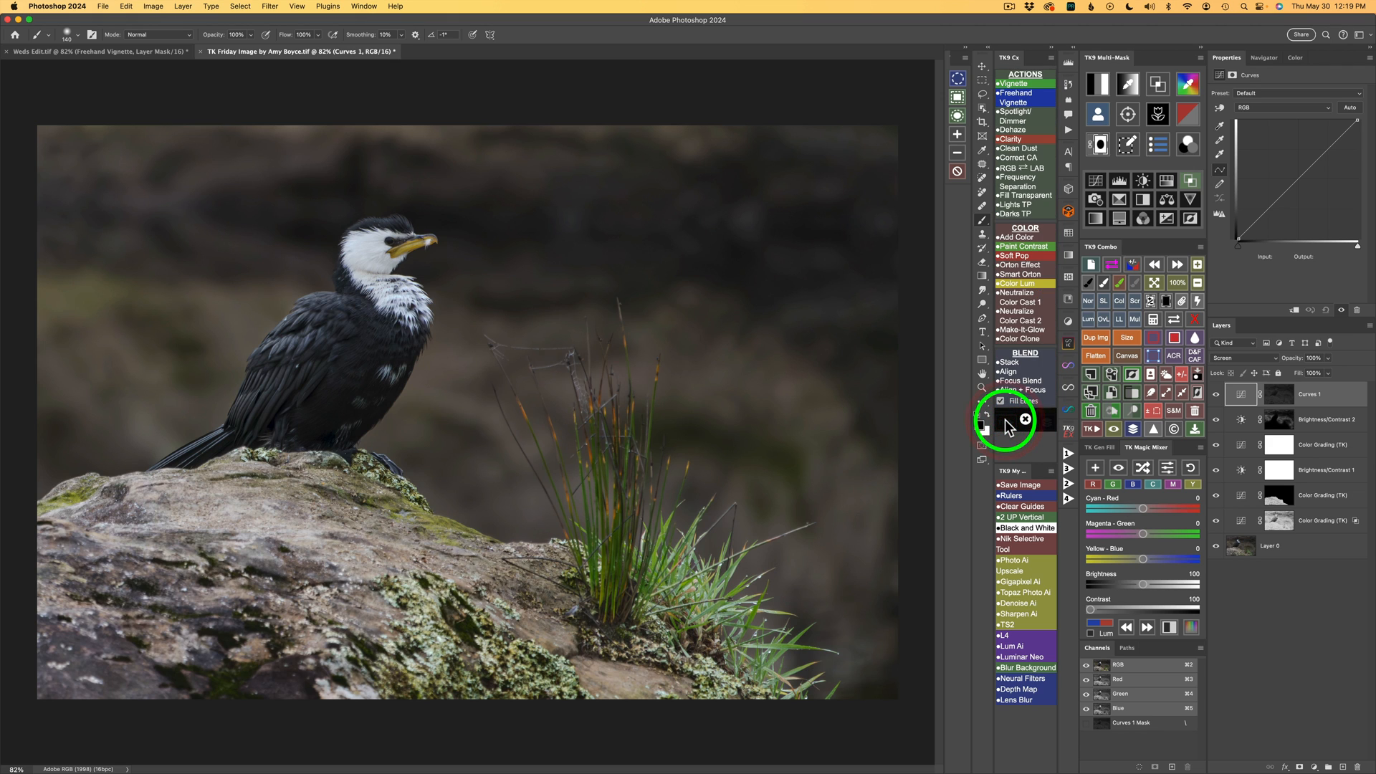
left_click(1010, 139)
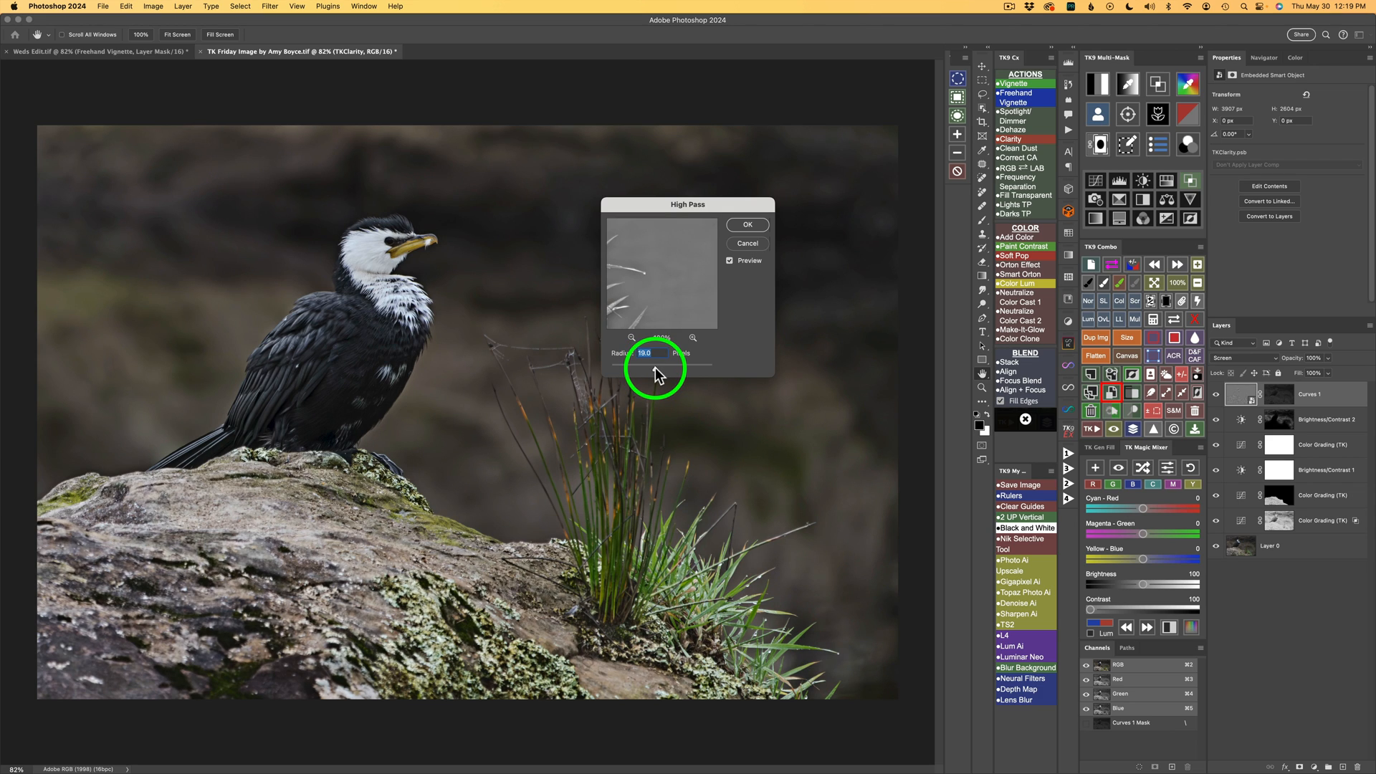
left_click(748, 224)
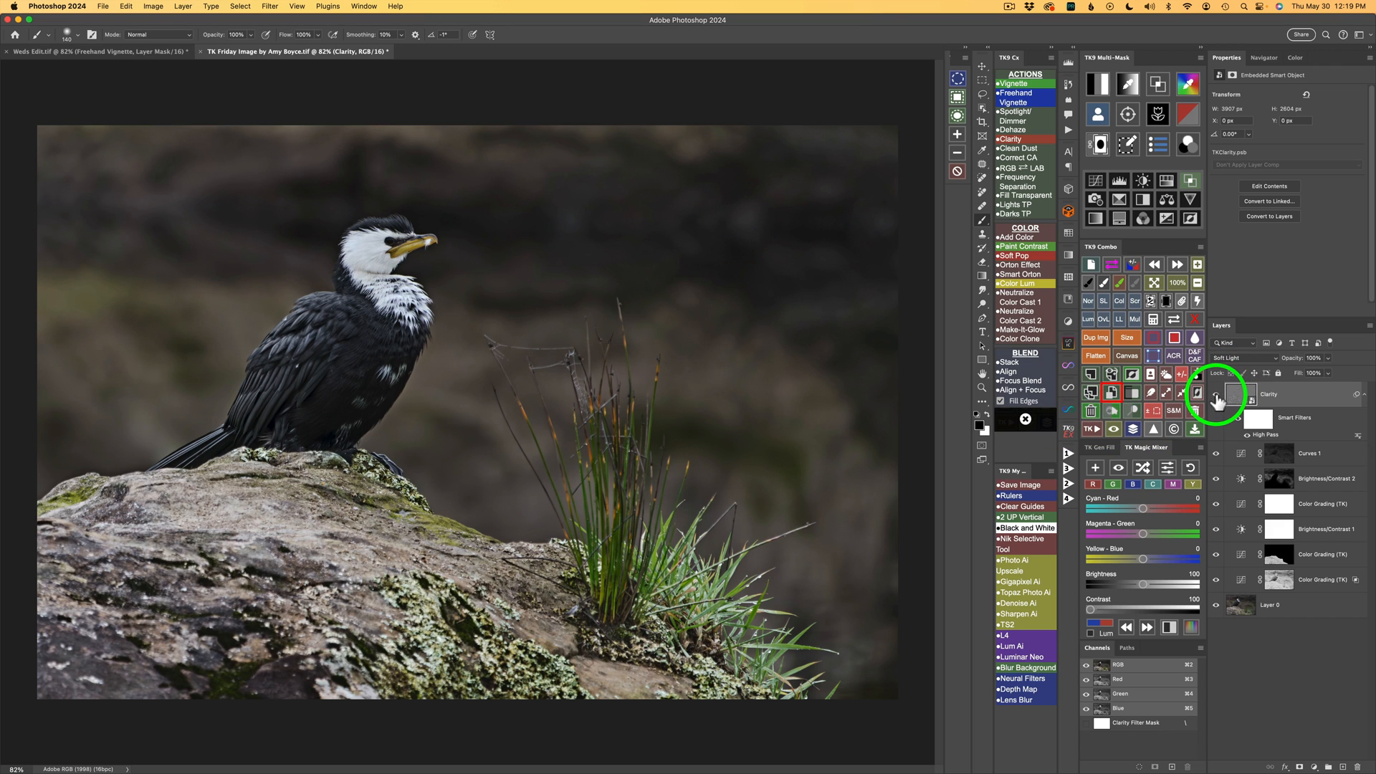
left_click(1217, 397)
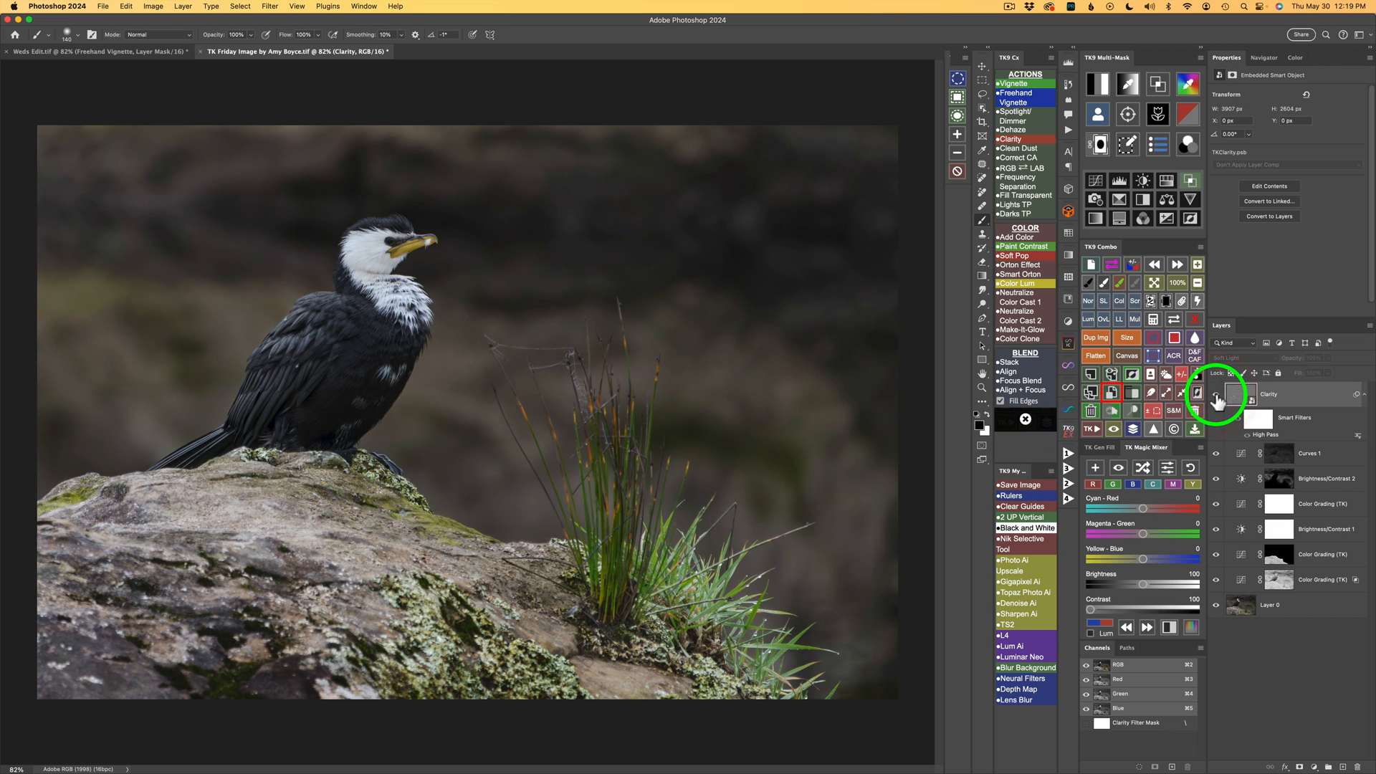
left_click(1216, 394)
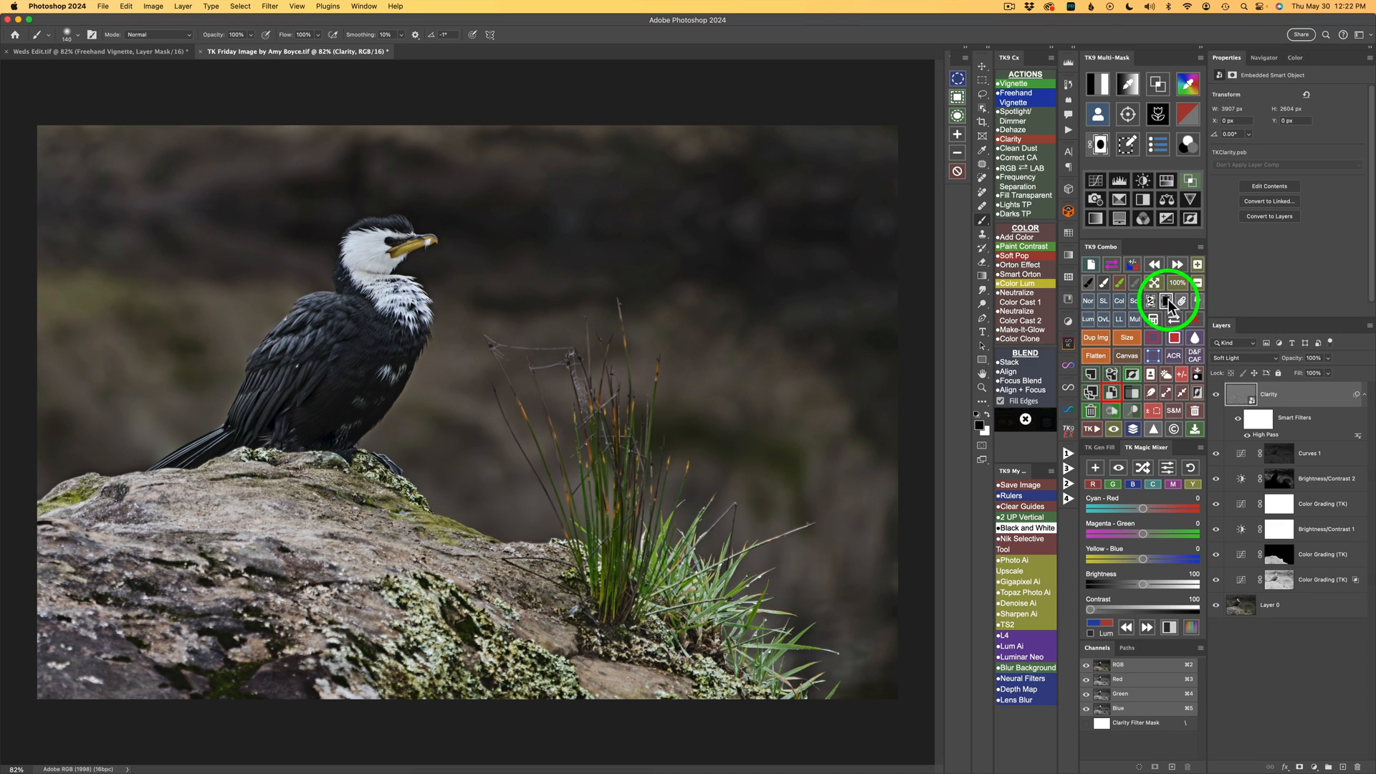
- Add a black mask to the Clarity layer, paint the bird's body, head and tail white on it, and compare the layer off and on
left_click(1165, 299)
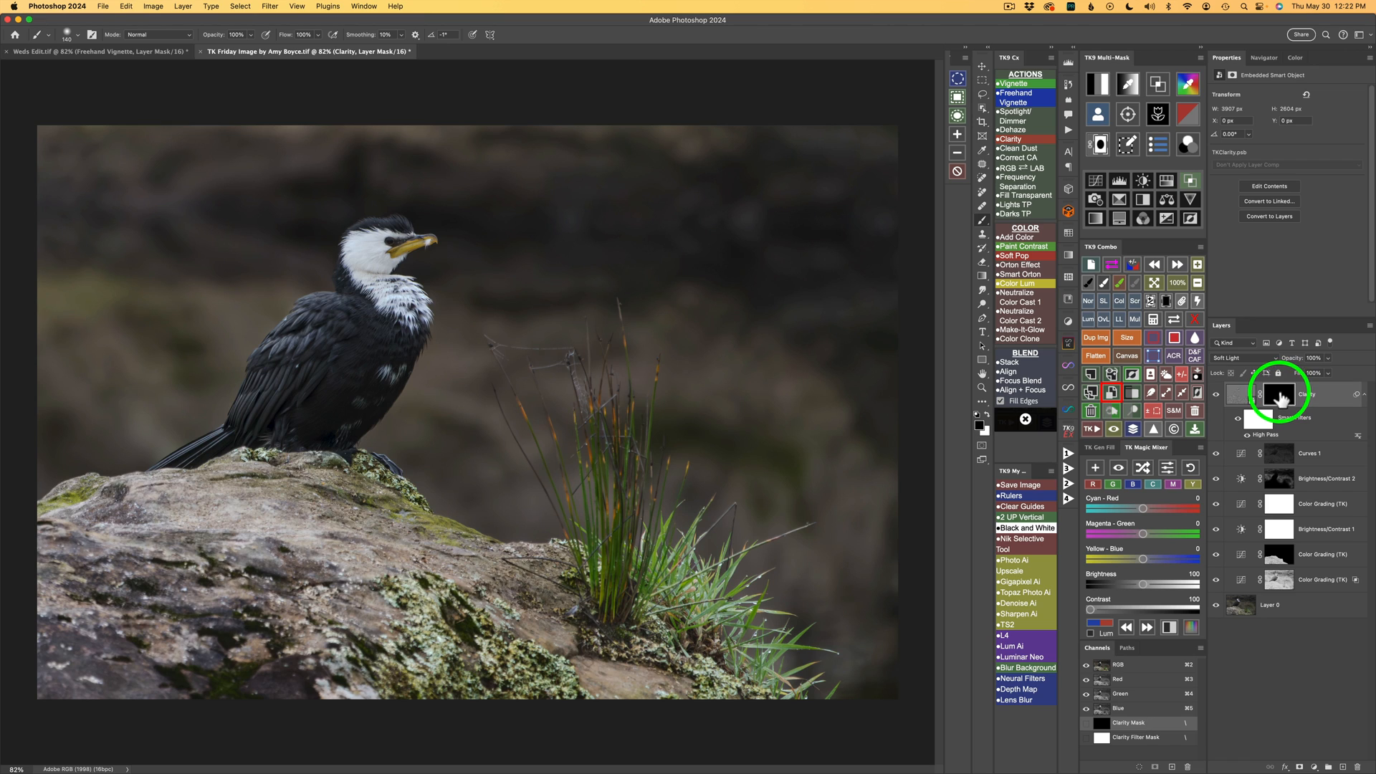
left_click(1103, 281)
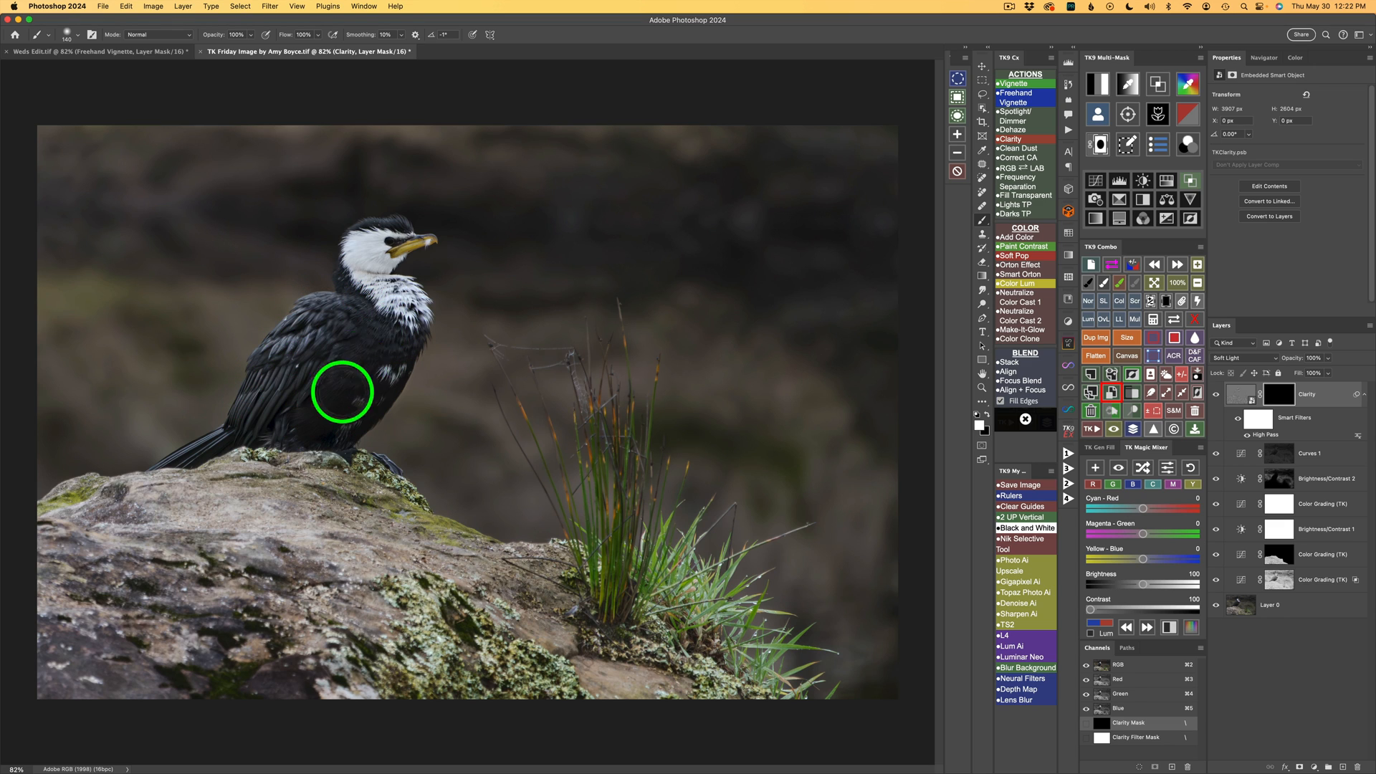
mouse_move(364, 389)
left_mouse_down()
mouse_move(301, 415)
mouse_move(310, 409)
left_mouse_up()
mouse_move(393, 264)
left_mouse_down()
mouse_move(395, 238)
mouse_move(370, 244)
left_mouse_up()
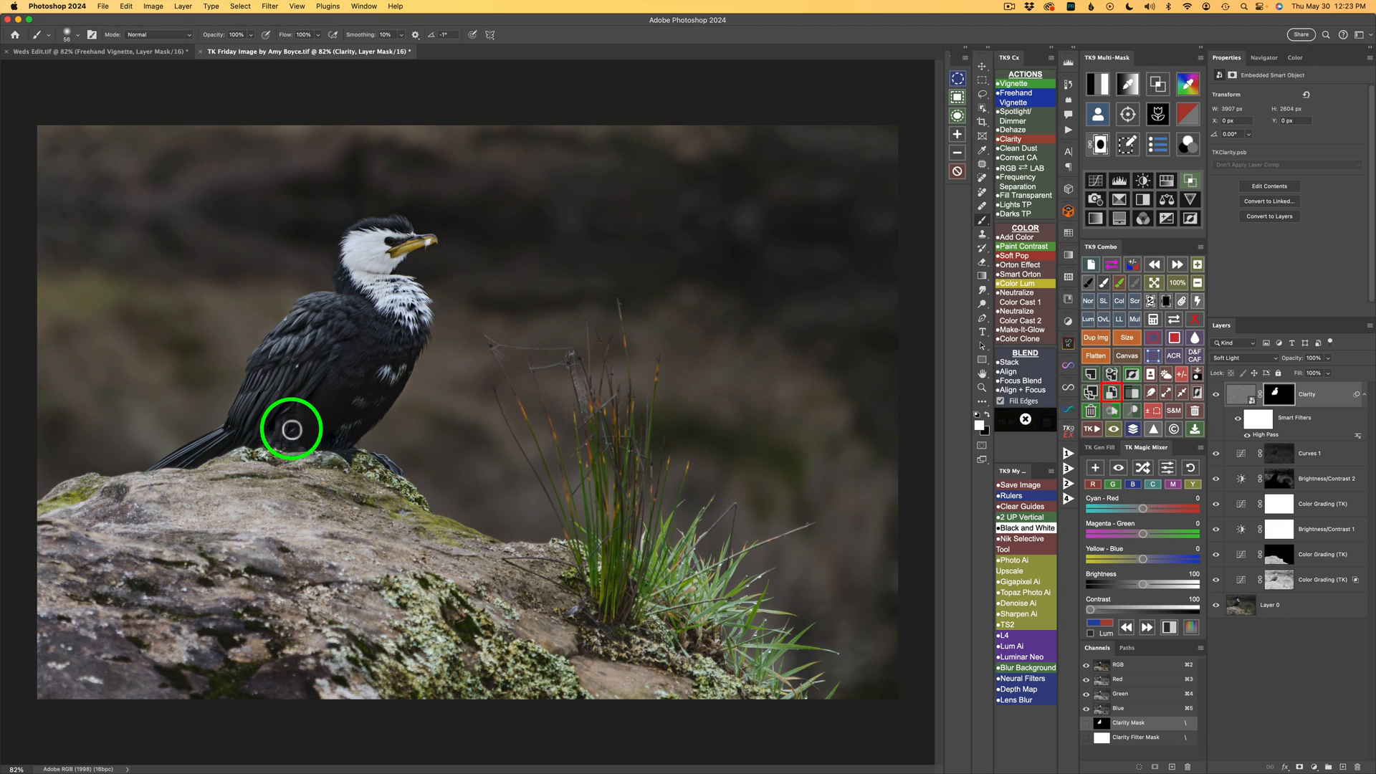
left_click_drag(252, 486, 296, 496, "ctrl+alt")
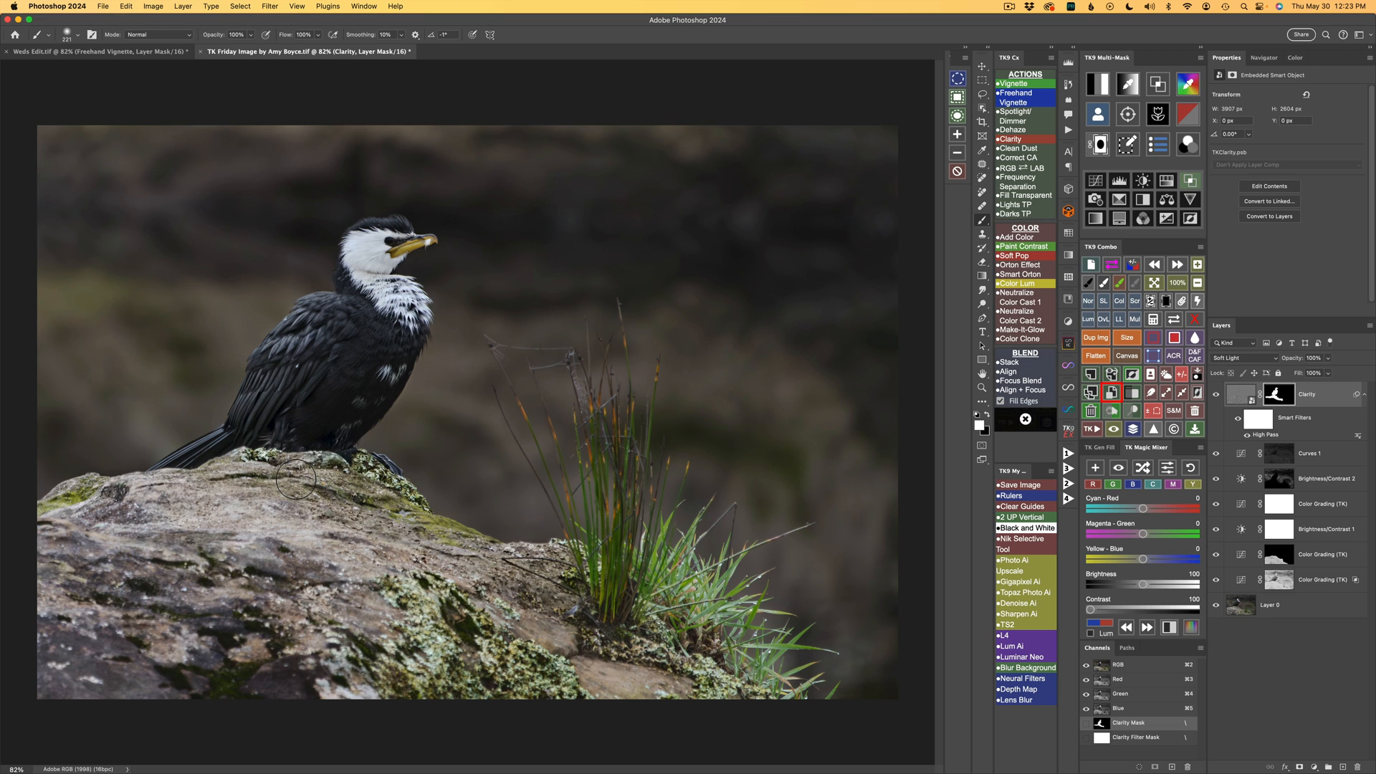
left_click(1216, 394)
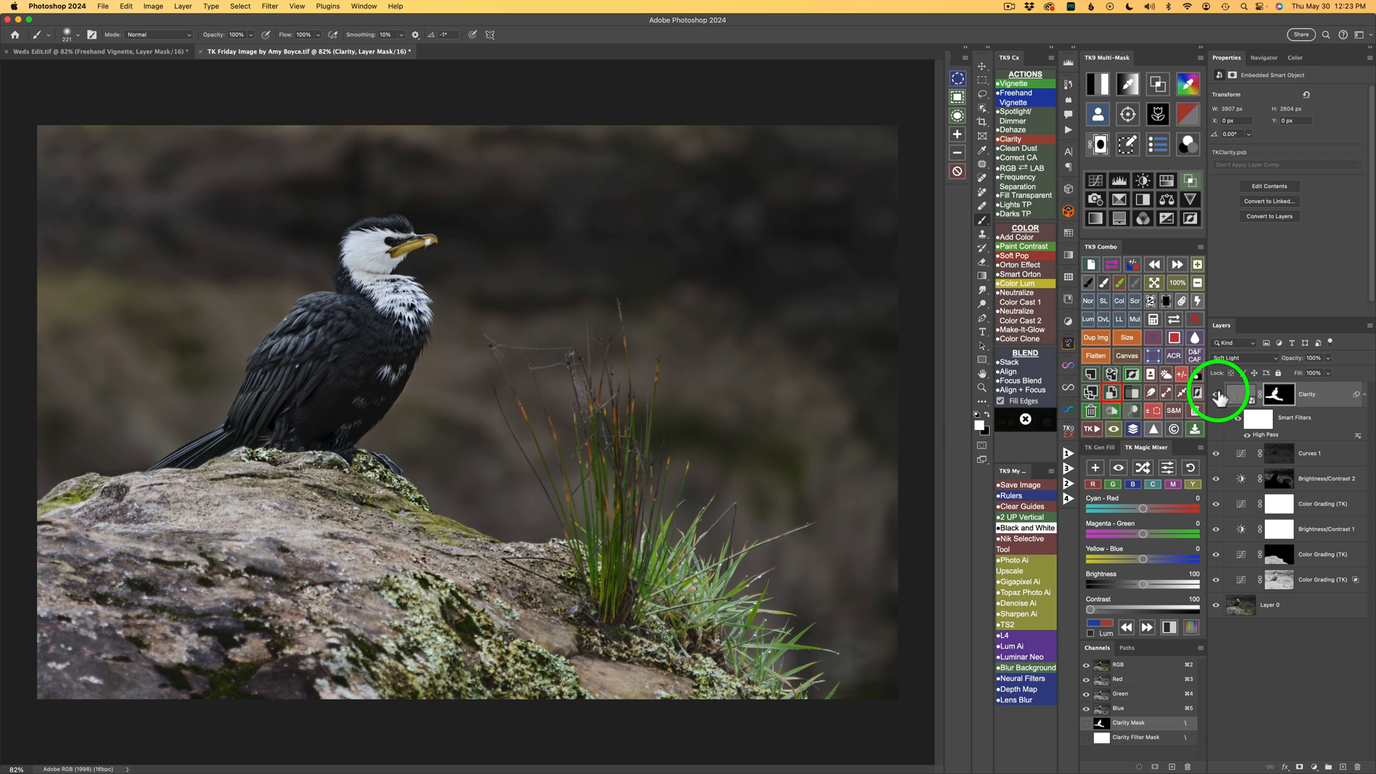
left_click(1216, 396)
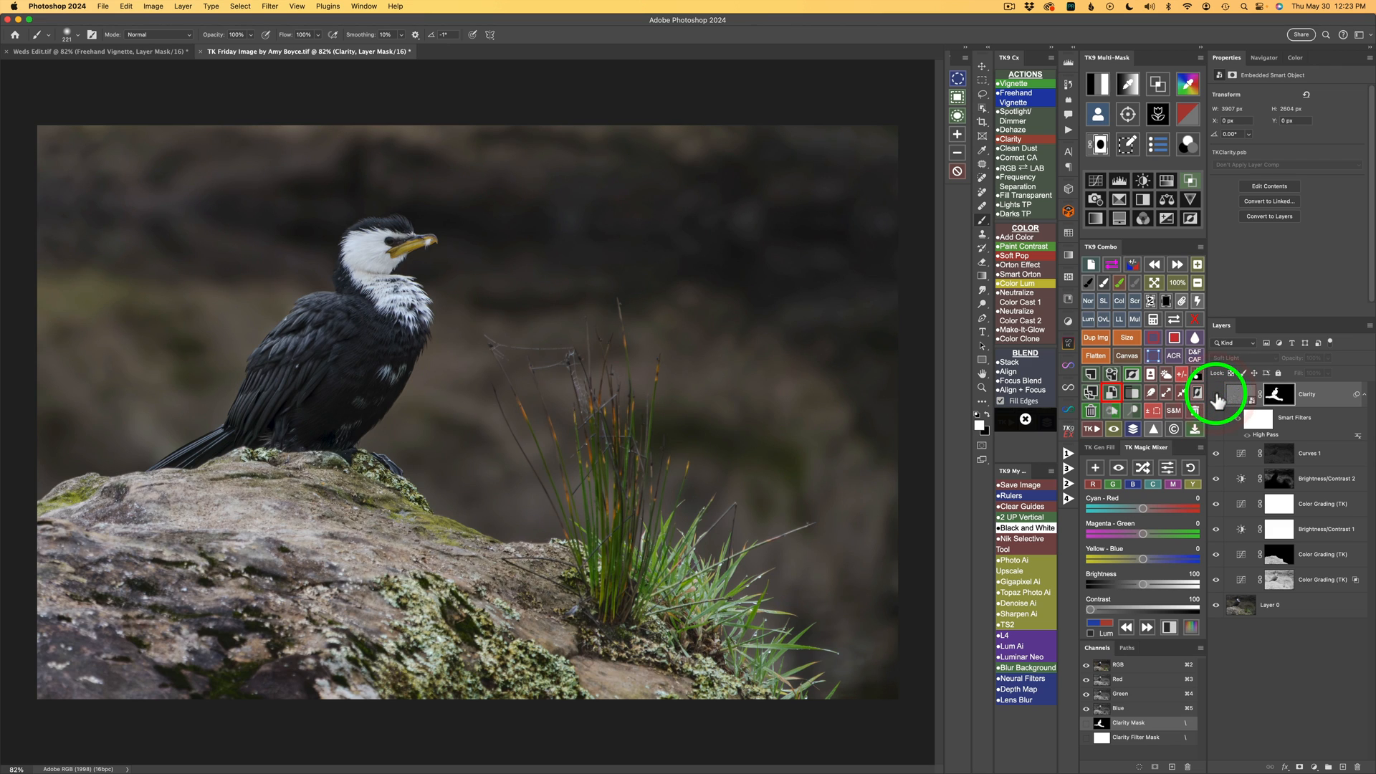
left_click(1216, 396)
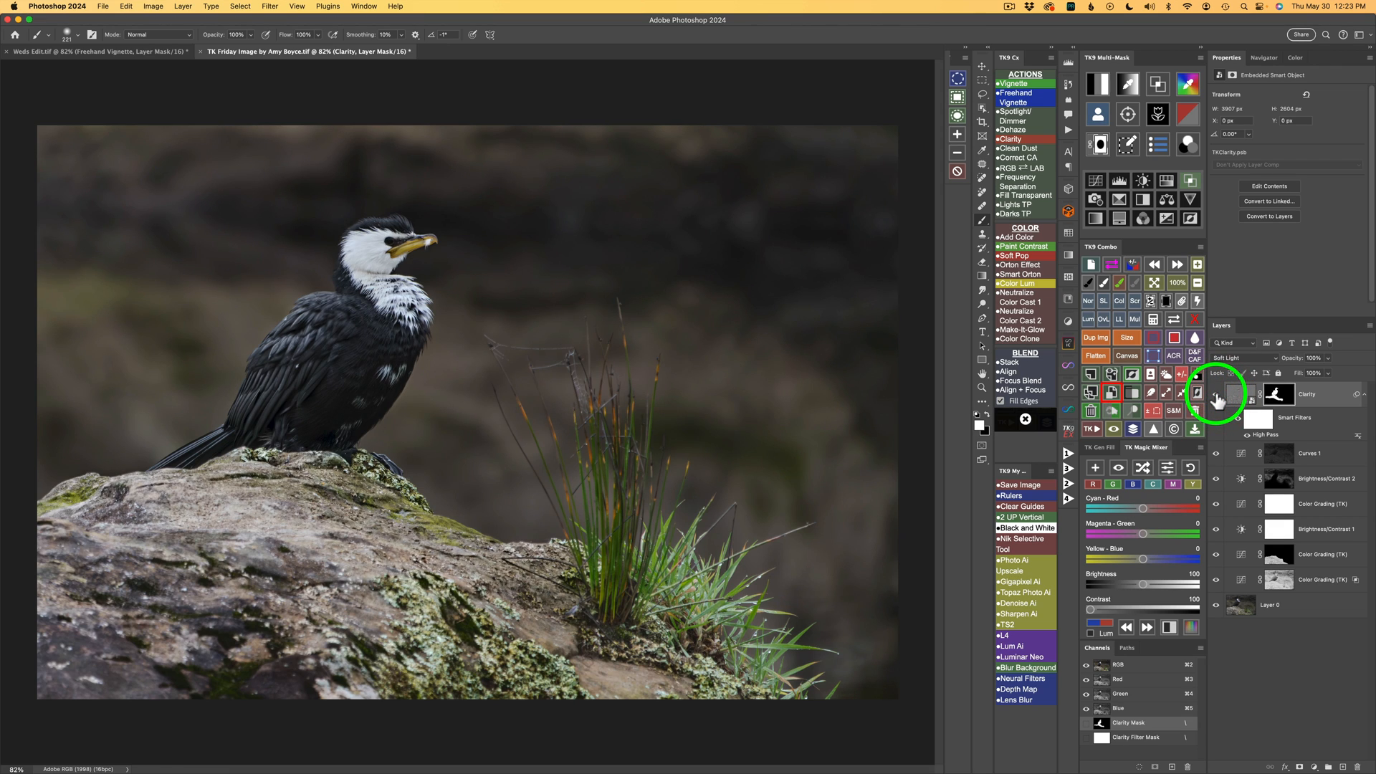
- Paint black over the bird's head on the Clarity mask and compare the layer off and on
left_click(1092, 285)
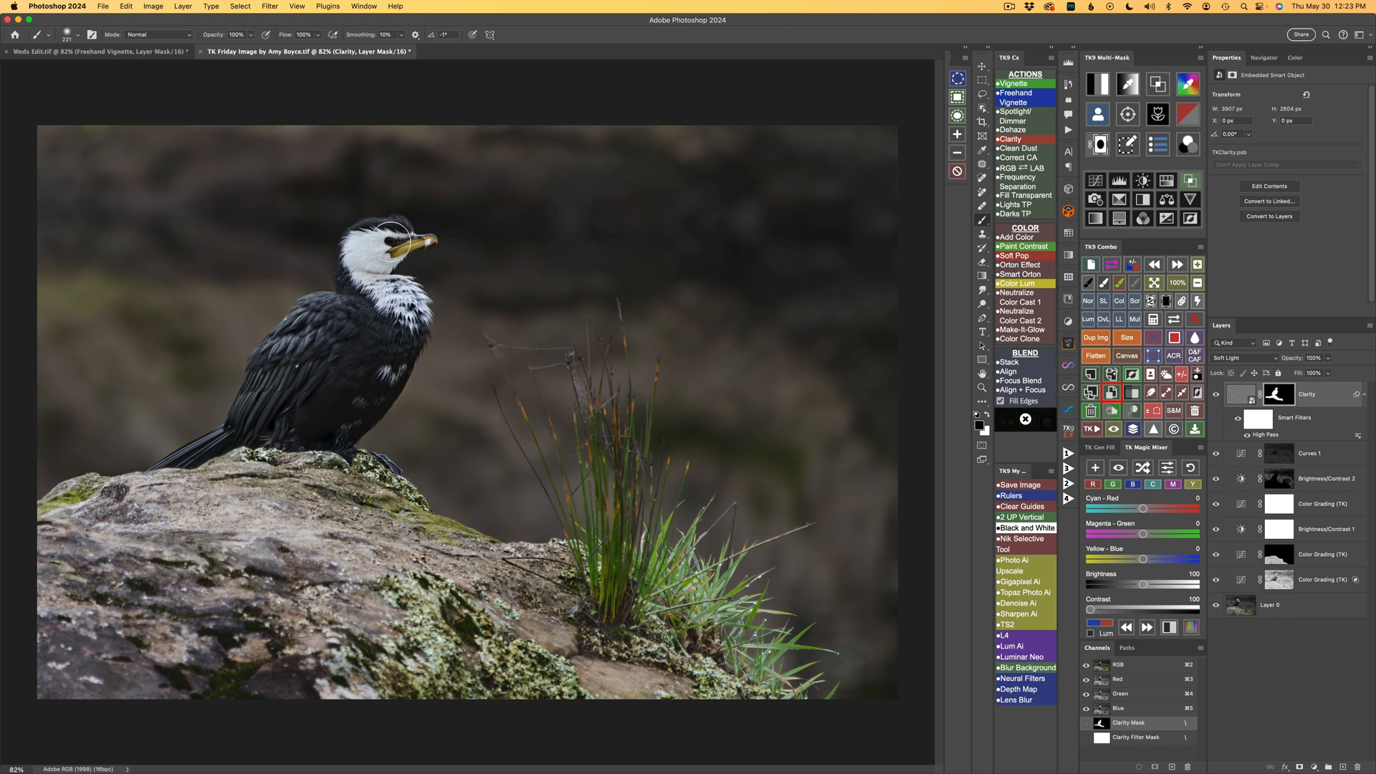
left_click_drag(390, 242, 347, 243)
left_click(392, 239)
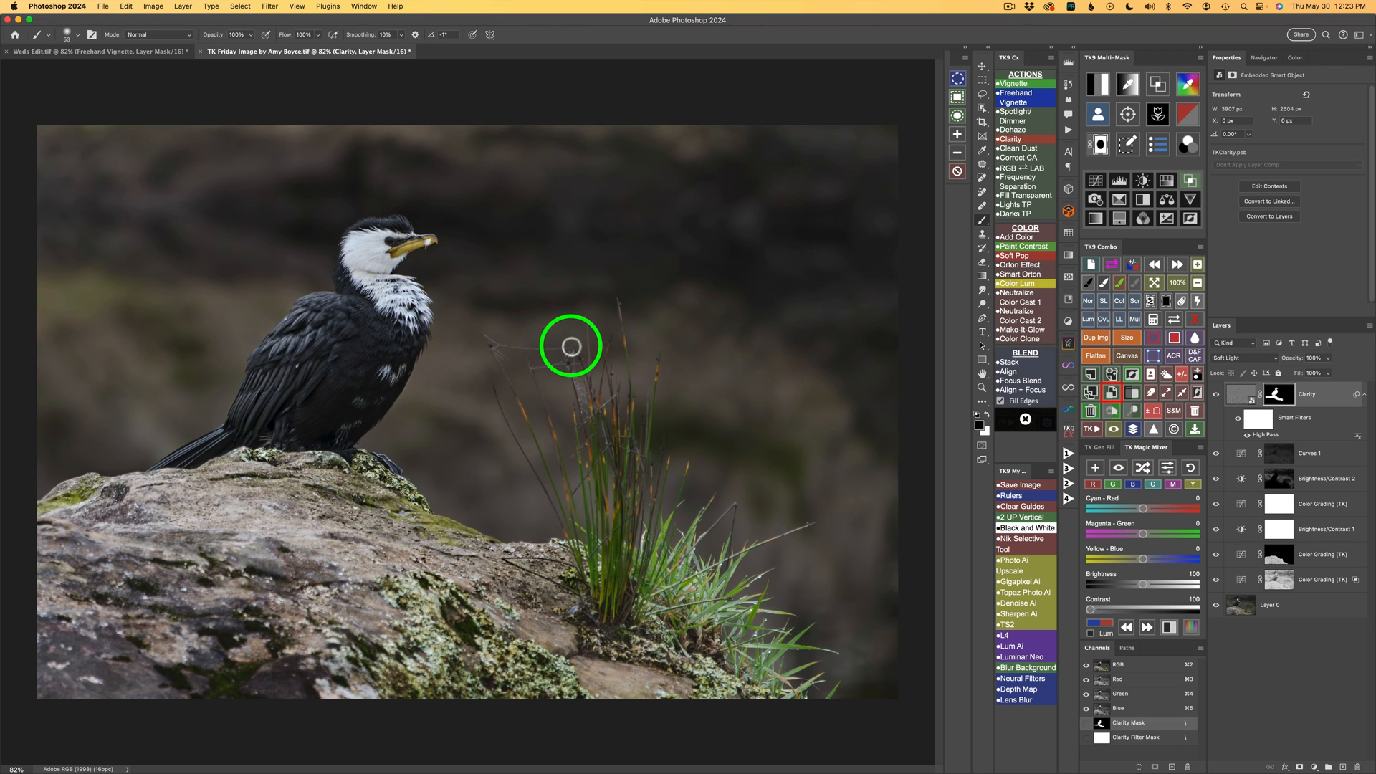
left_click(1216, 394)
left_click(1216, 394)
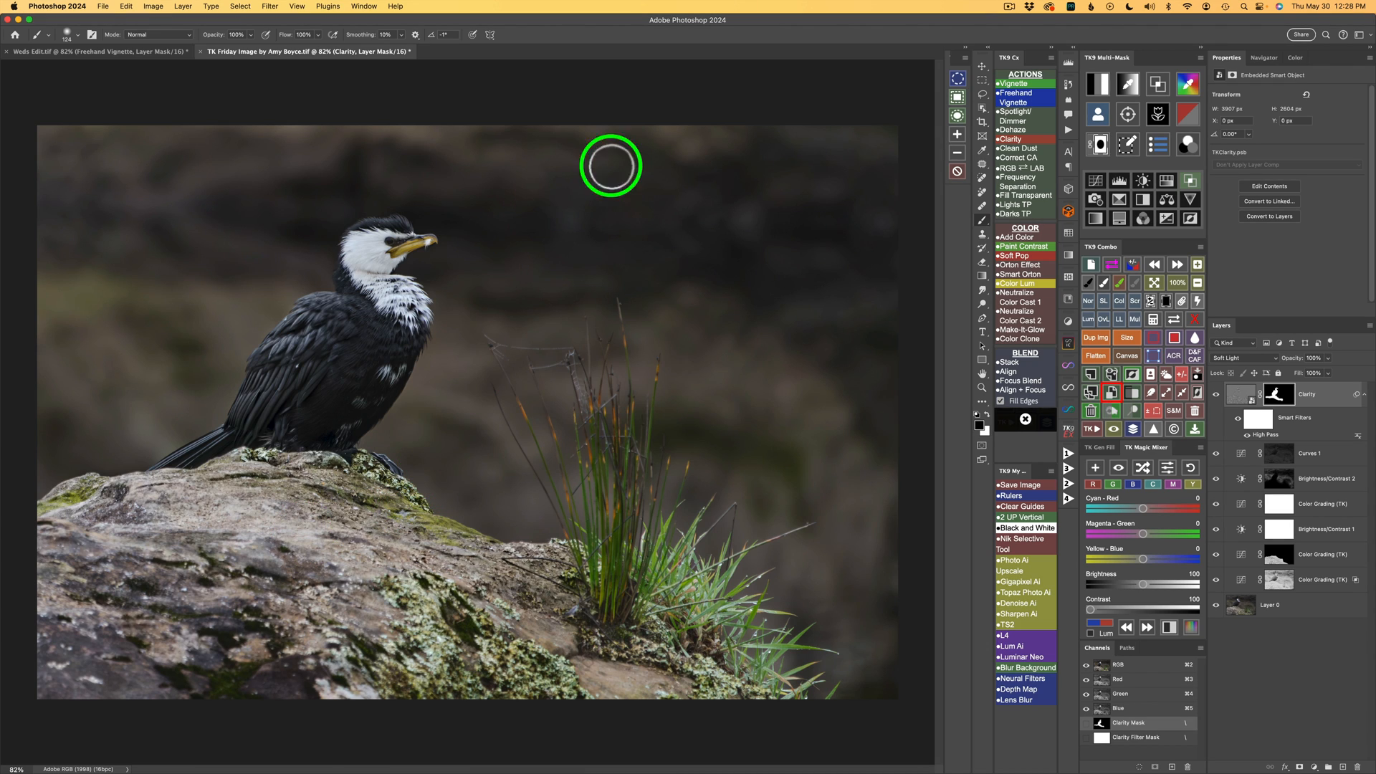
- Build a TK9 color mask from a green sampled in the grass clump and brighten the mask
left_click(1190, 87)
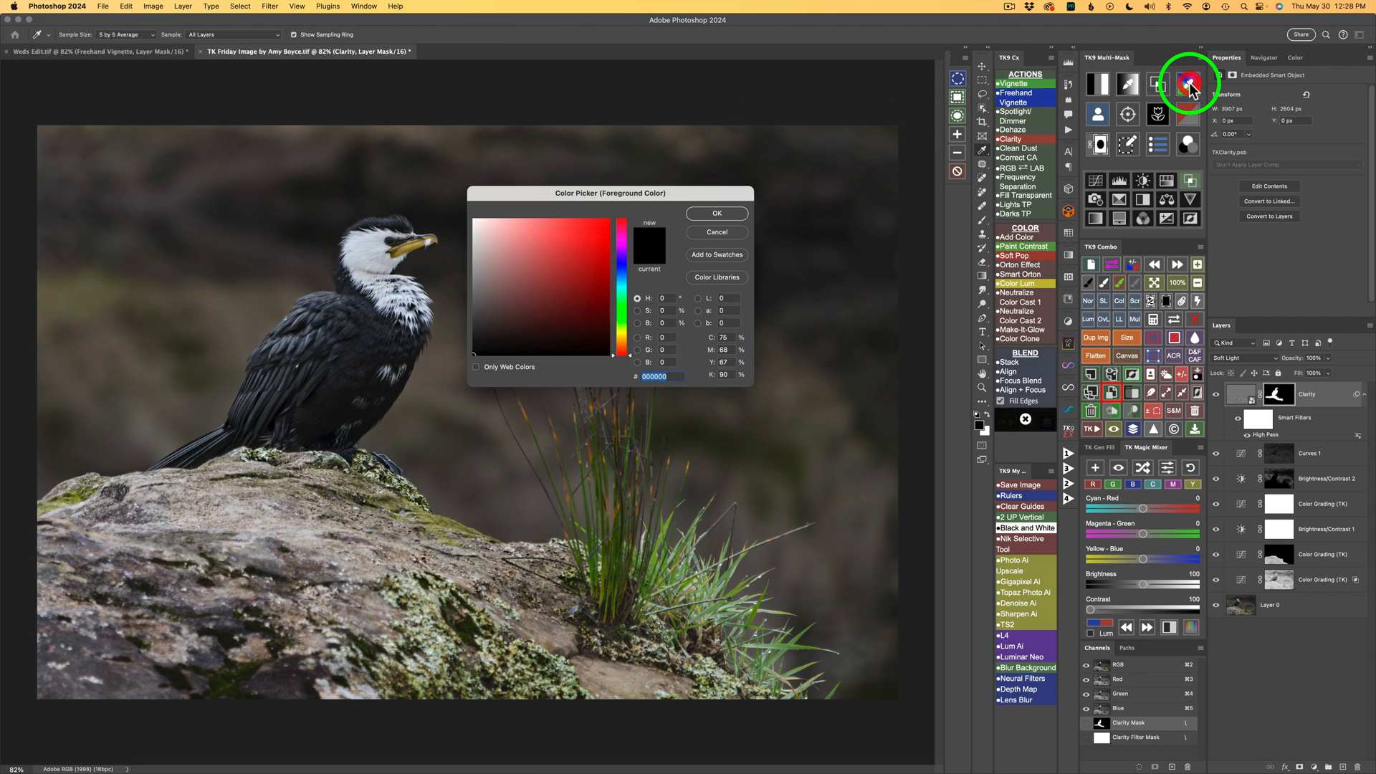
left_click_drag(616, 195, 836, 331)
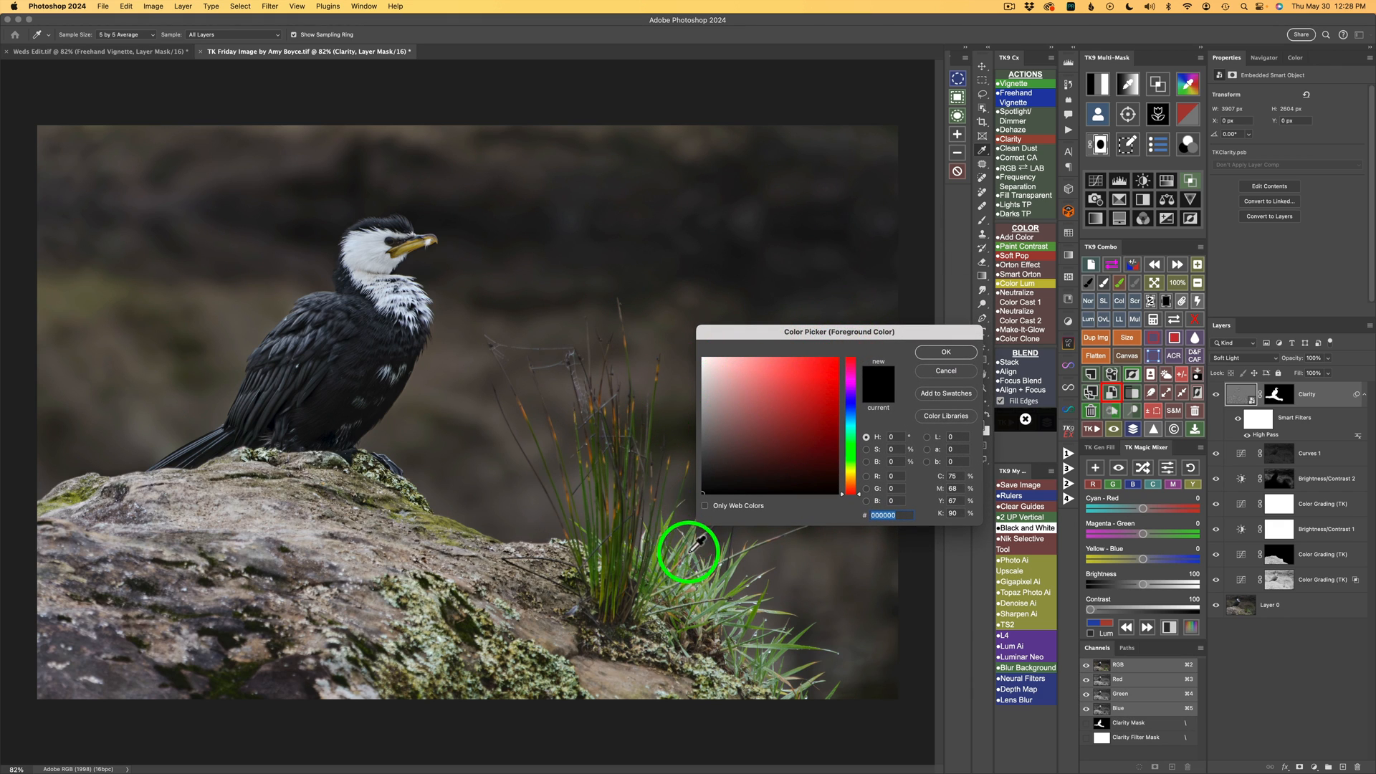
left_click(627, 453)
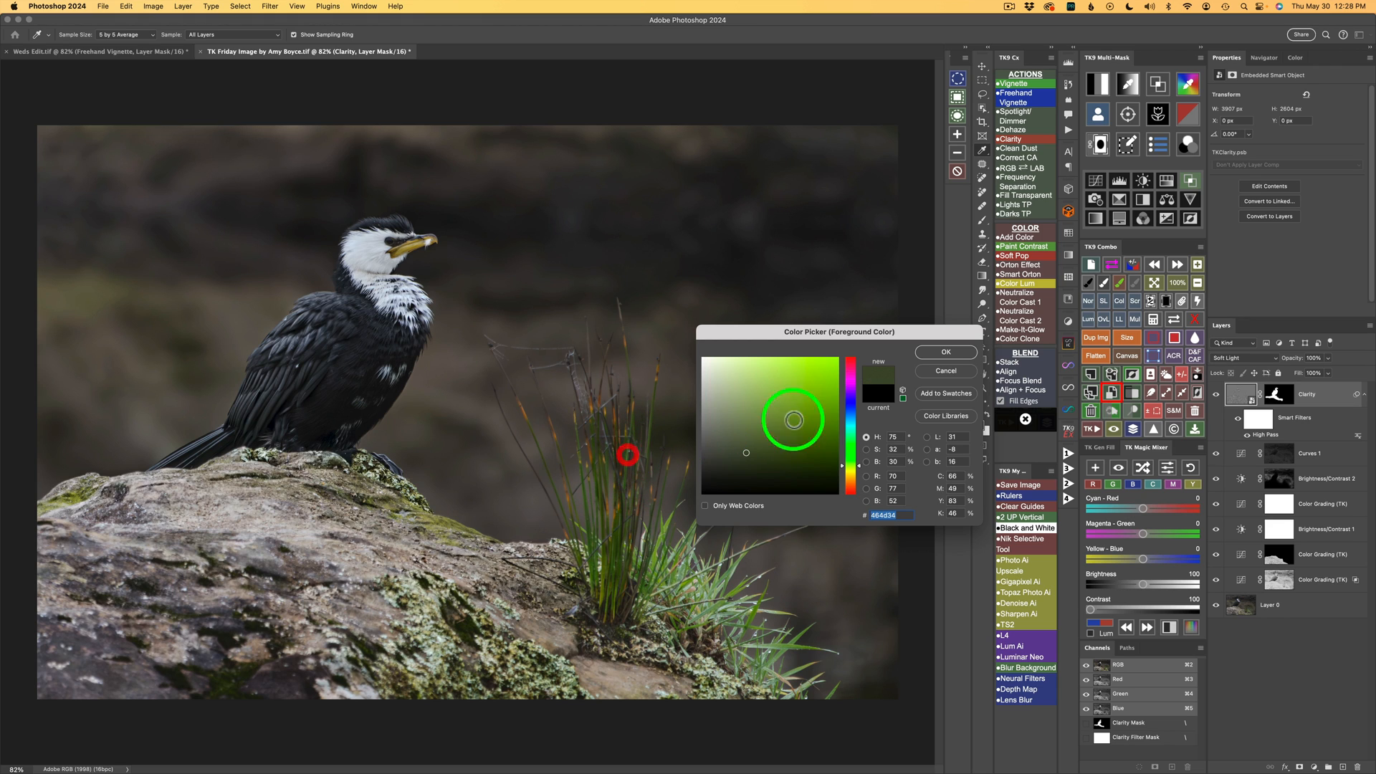
left_click(935, 354)
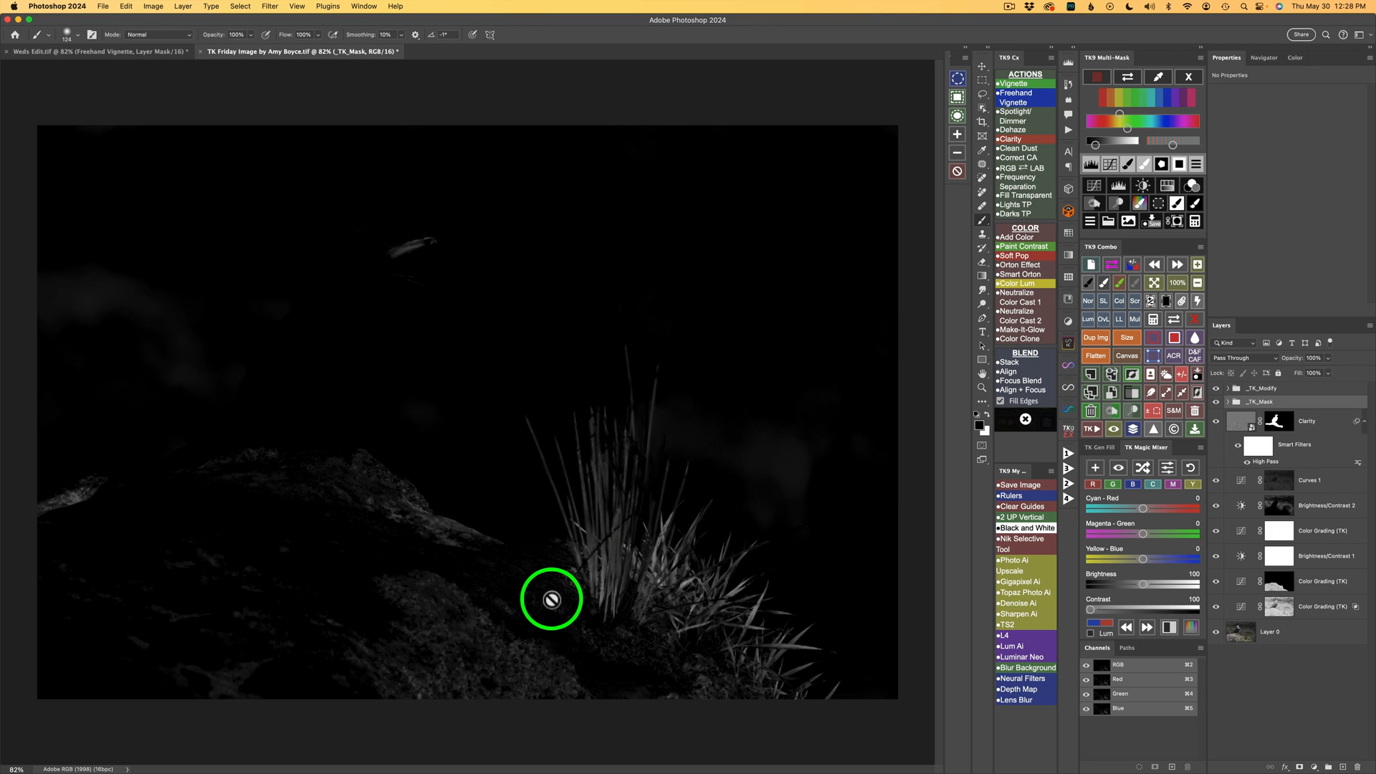
left_click(1122, 145)
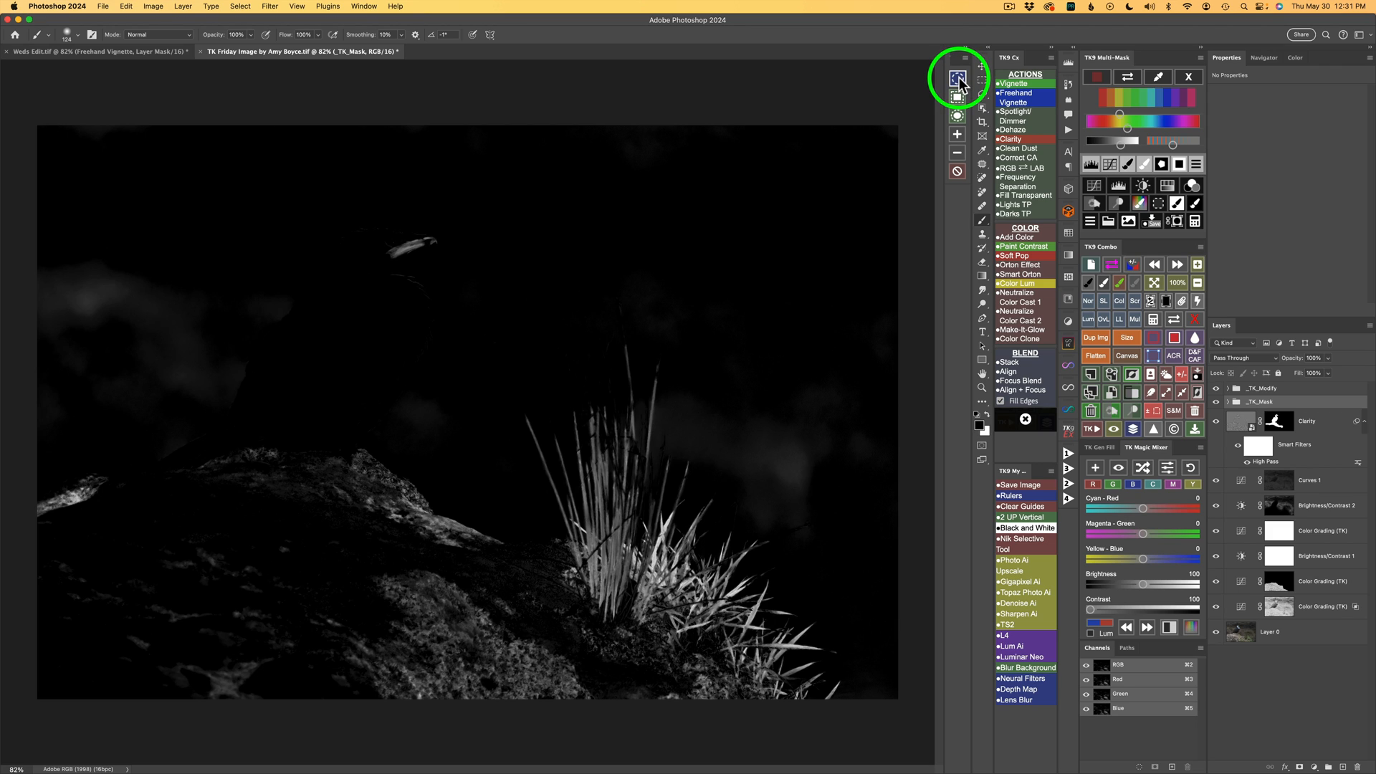
- Restrict the green color mask to the rock and grass with a selection-brush area, feathering its edge with Gaussian Blur
left_click(958, 78)
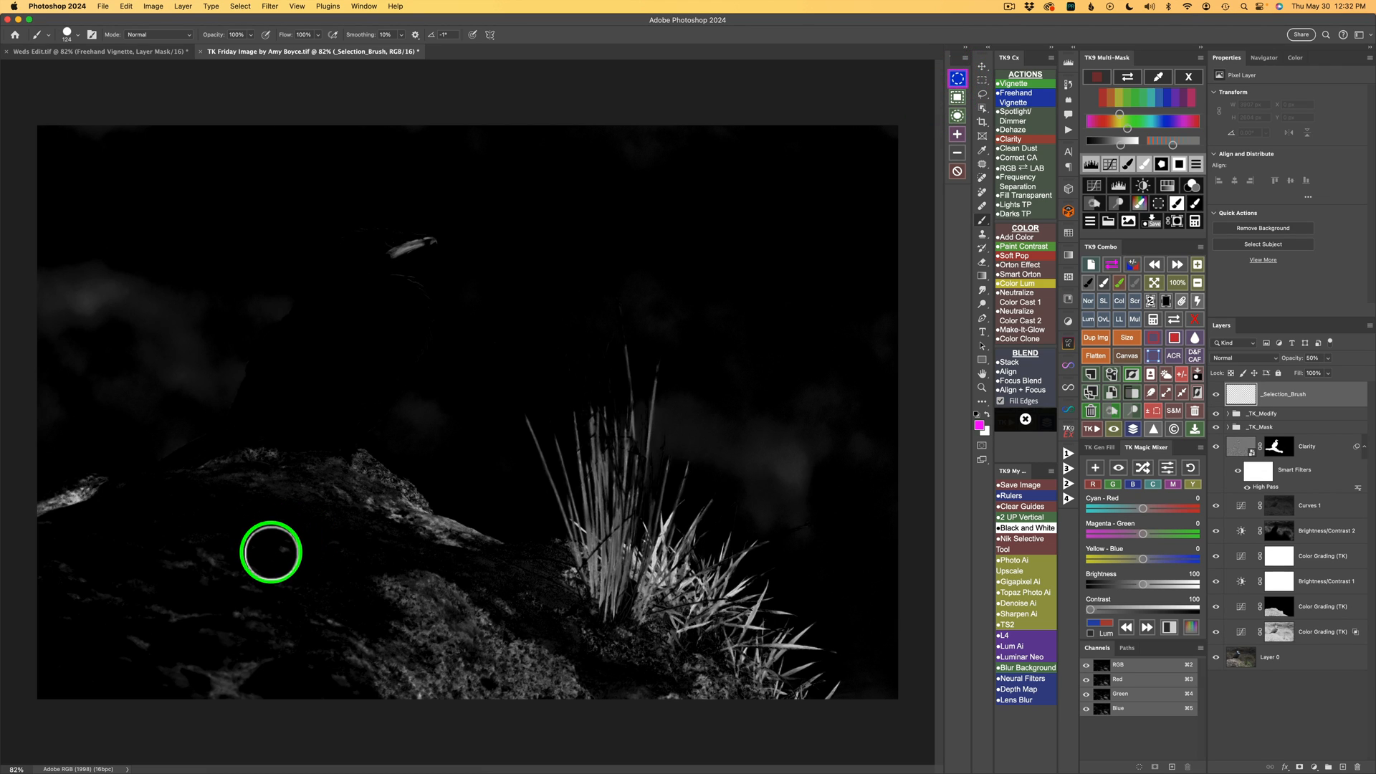
left_click_drag(268, 559, 307, 567)
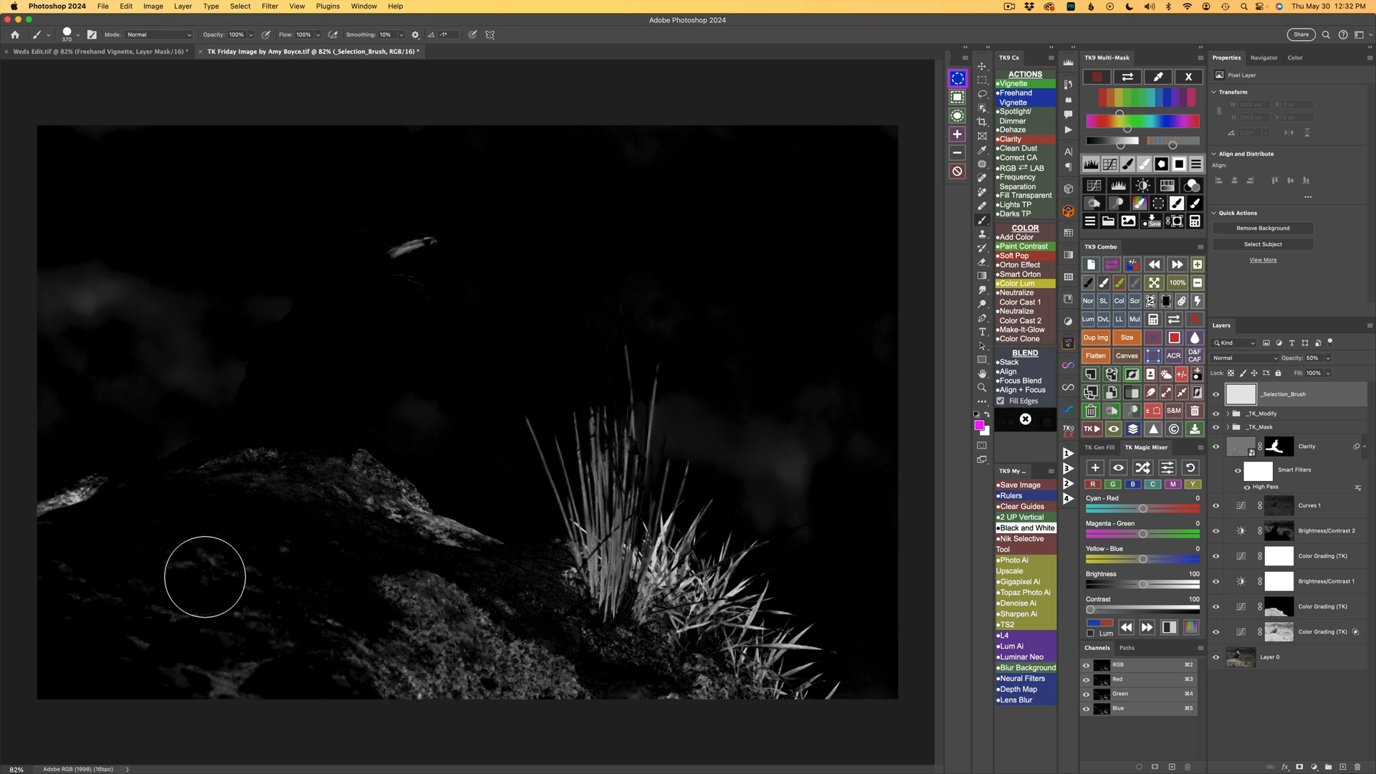
mouse_move(46, 543)
left_mouse_down()
mouse_move(91, 504)
mouse_move(258, 470)
mouse_move(386, 492)
mouse_move(534, 563)
mouse_move(545, 538)
mouse_move(534, 457)
mouse_move(609, 468)
mouse_move(623, 377)
mouse_move(638, 487)
mouse_move(659, 487)
mouse_move(809, 649)
mouse_move(791, 699)
mouse_move(60, 692)
mouse_move(45, 602)
mouse_move(120, 579)
mouse_move(445, 545)
mouse_move(324, 520)
mouse_move(295, 590)
left_mouse_up()
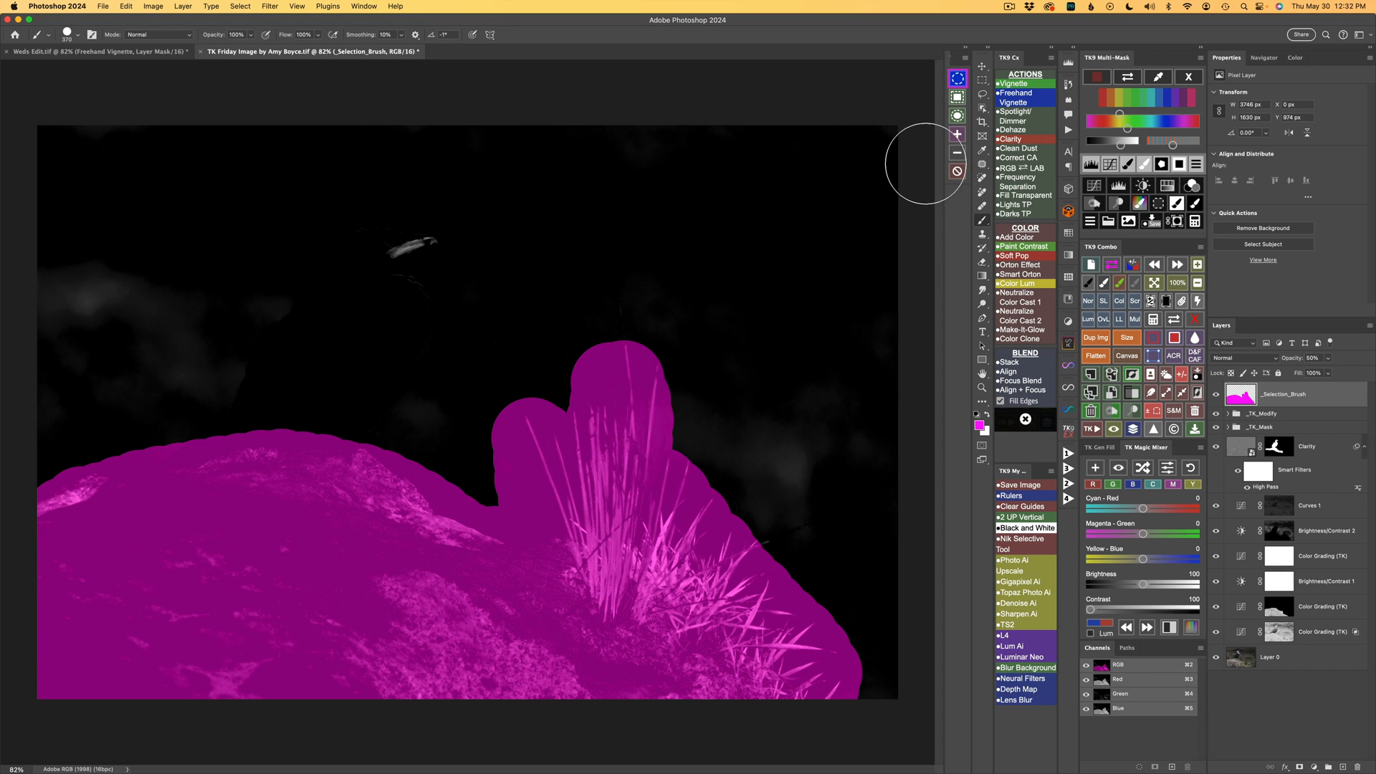
left_click(958, 78)
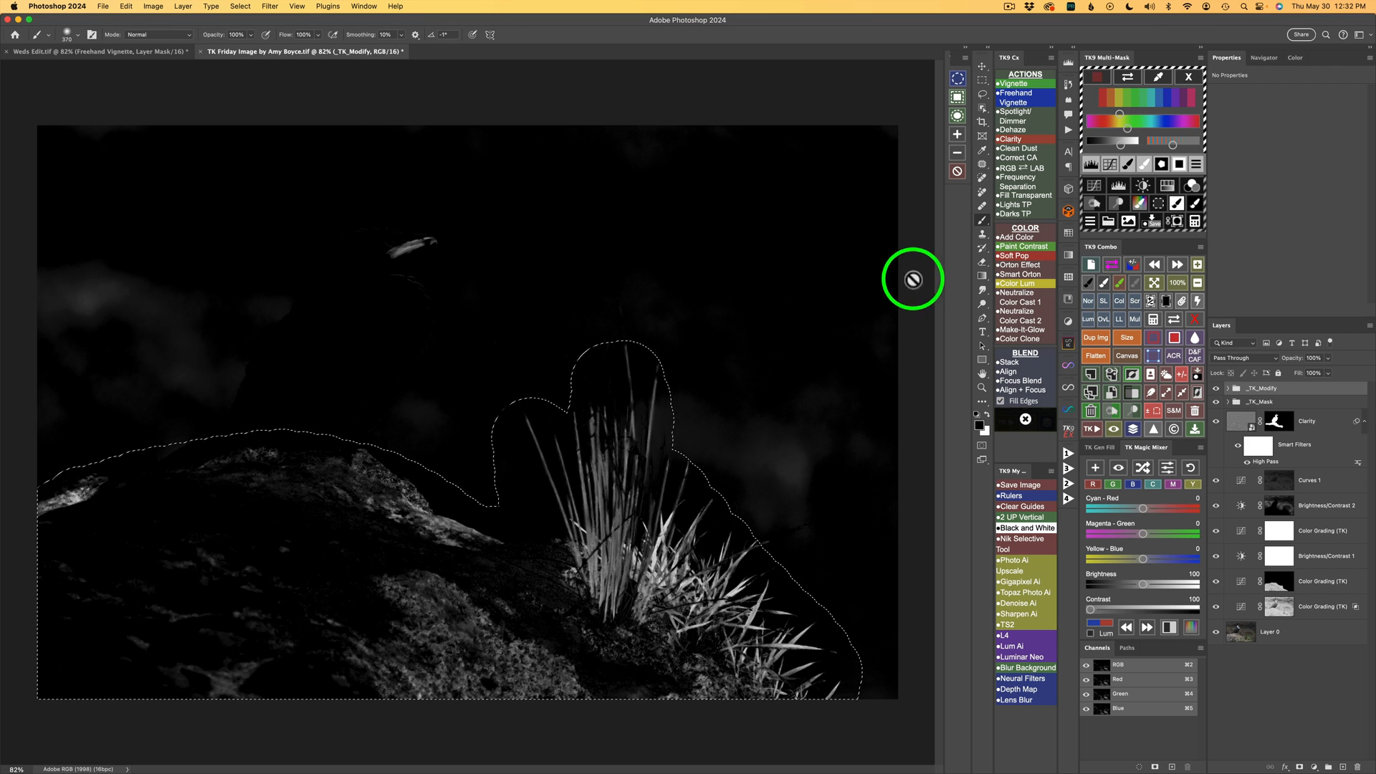
left_click(1161, 163)
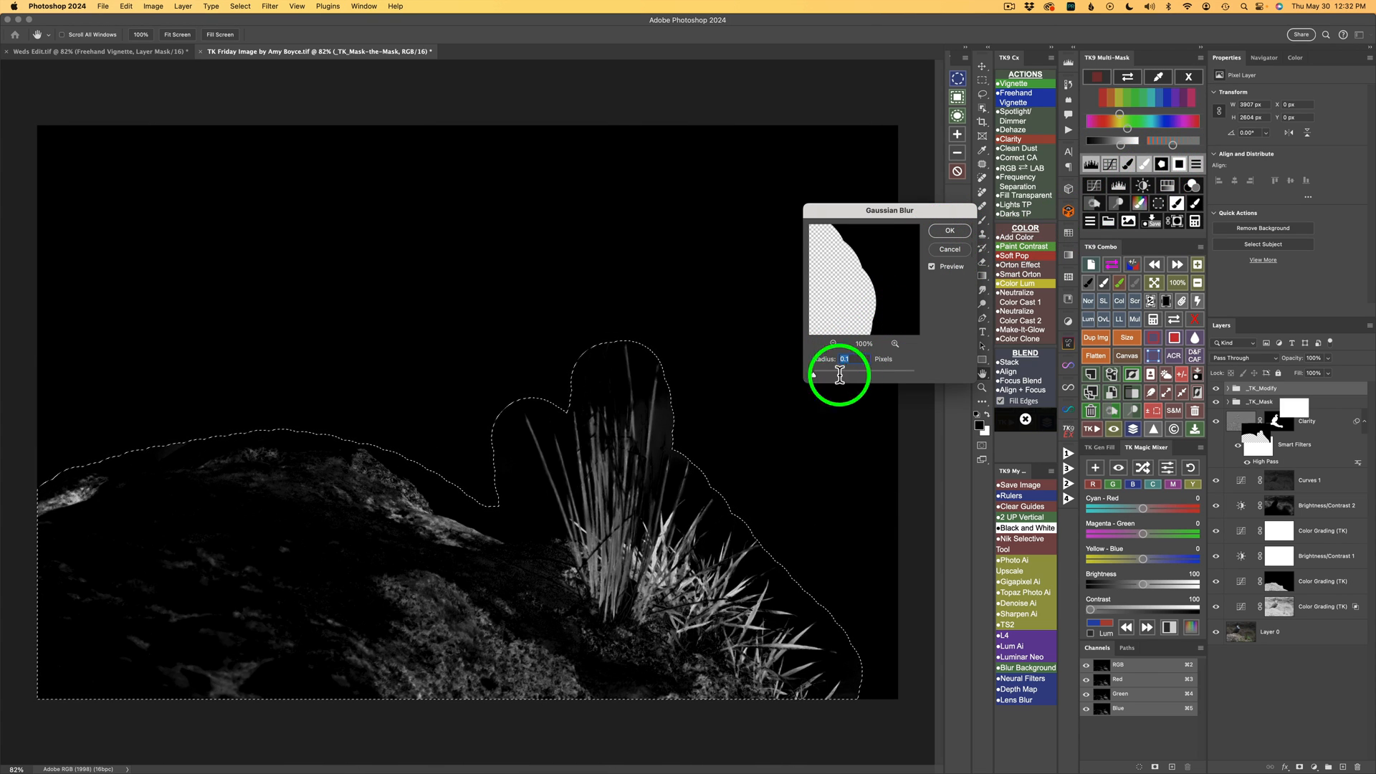
left_click(951, 231)
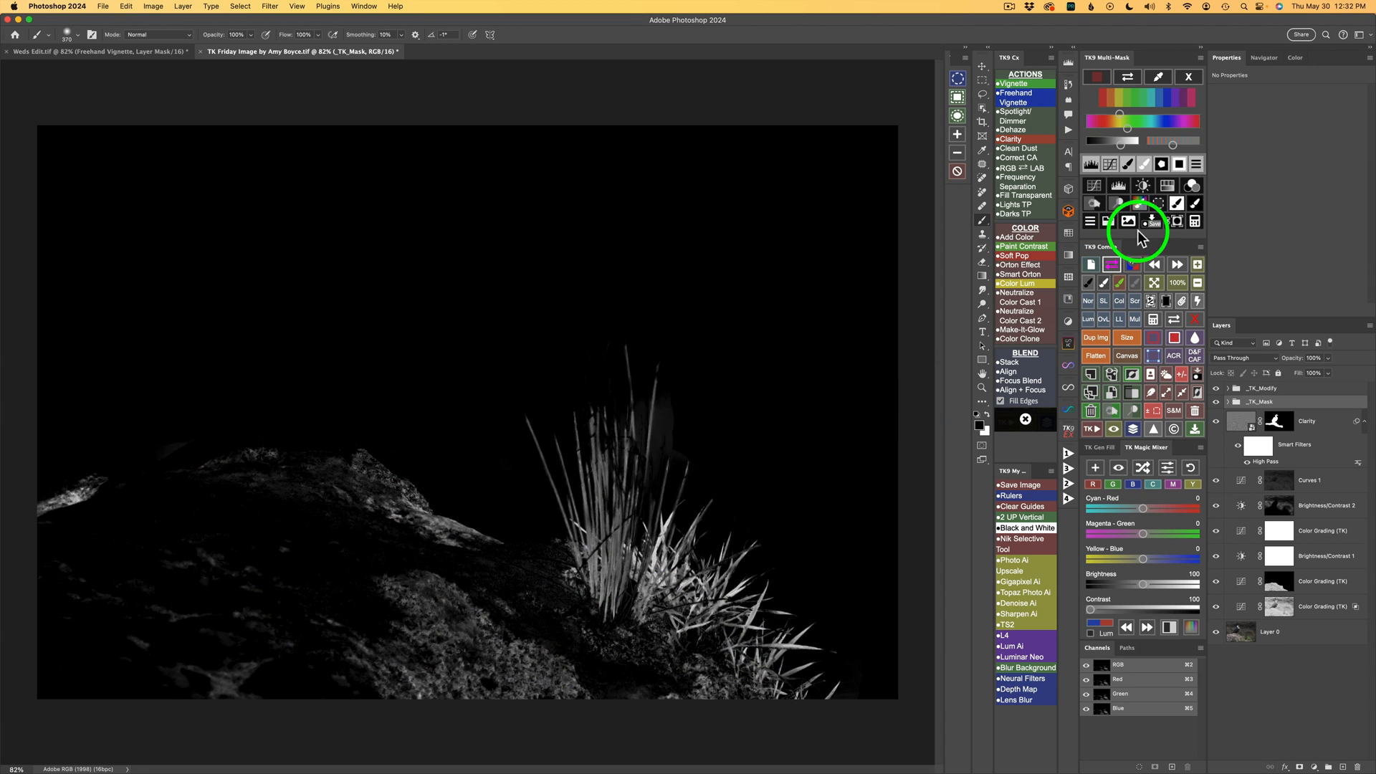
- Add a Hue/Saturation layer through the green mask, set Saturation to +55, and compare the layer off and on
left_click(1168, 187)
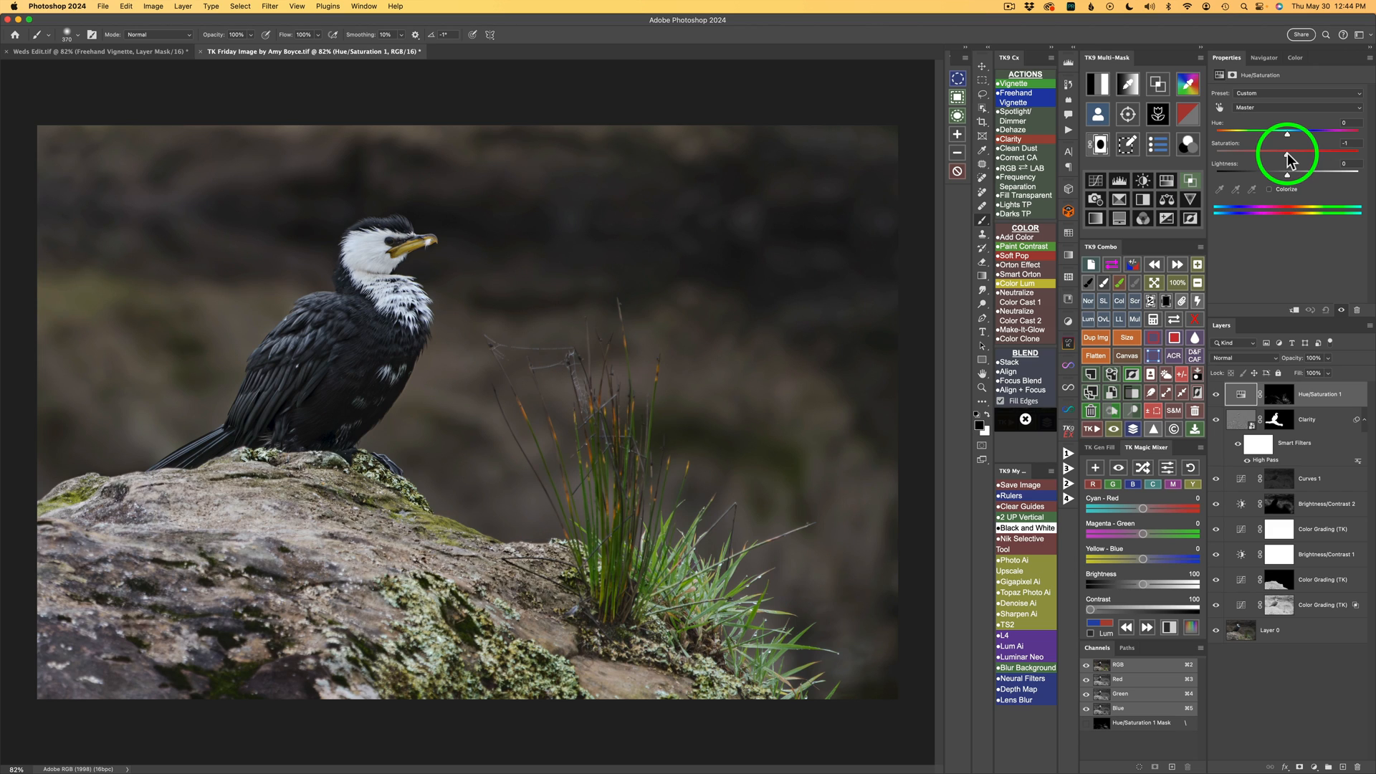
left_click_drag(1288, 156, 1327, 159)
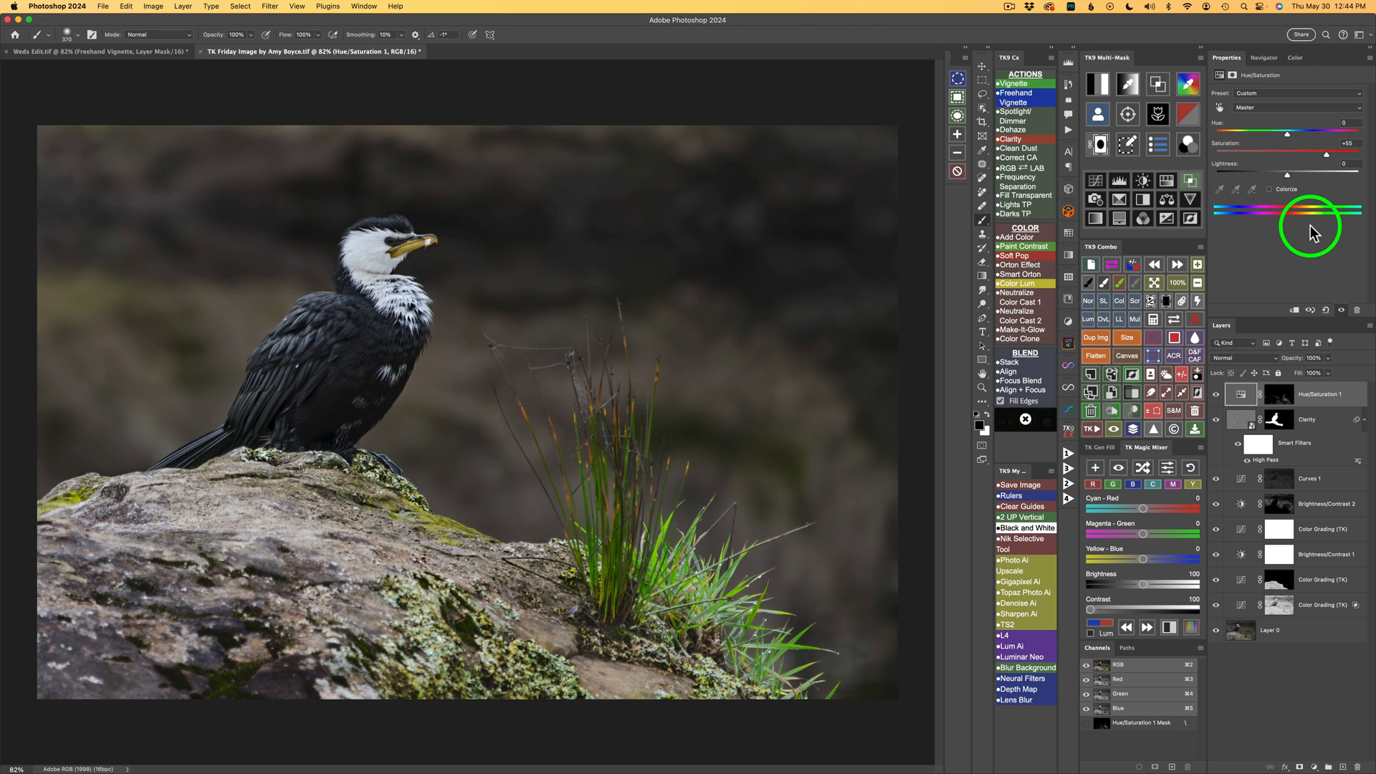
left_click(1216, 395)
left_click(1216, 394)
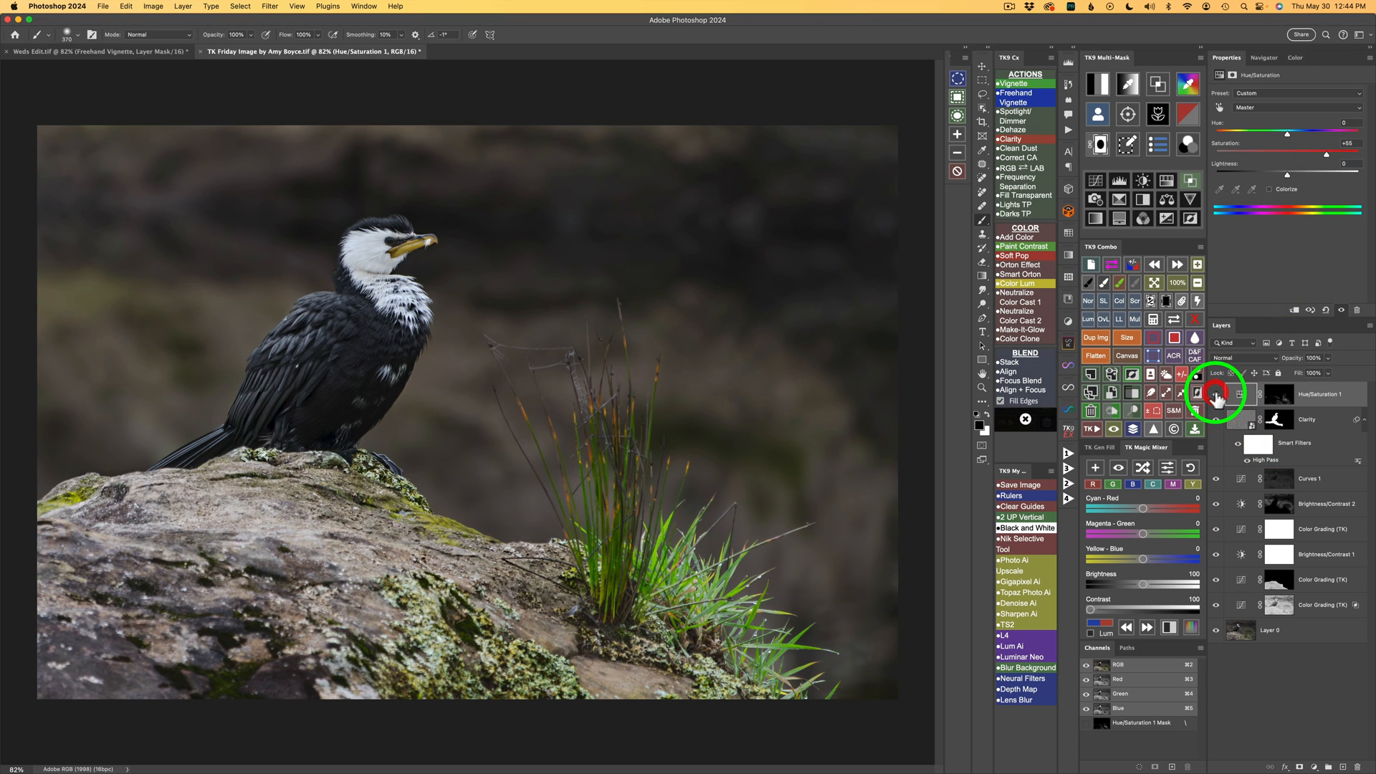
left_click(1216, 395)
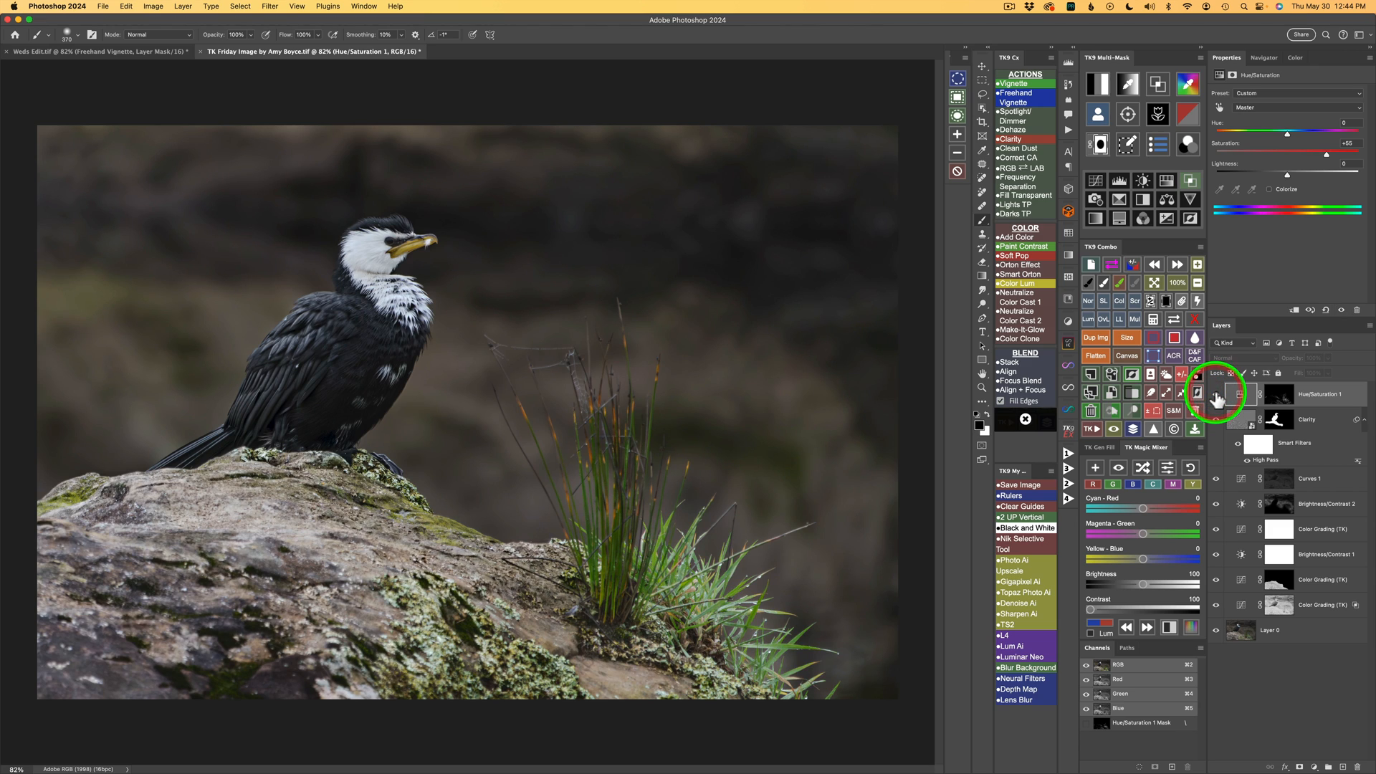
left_click(1216, 395)
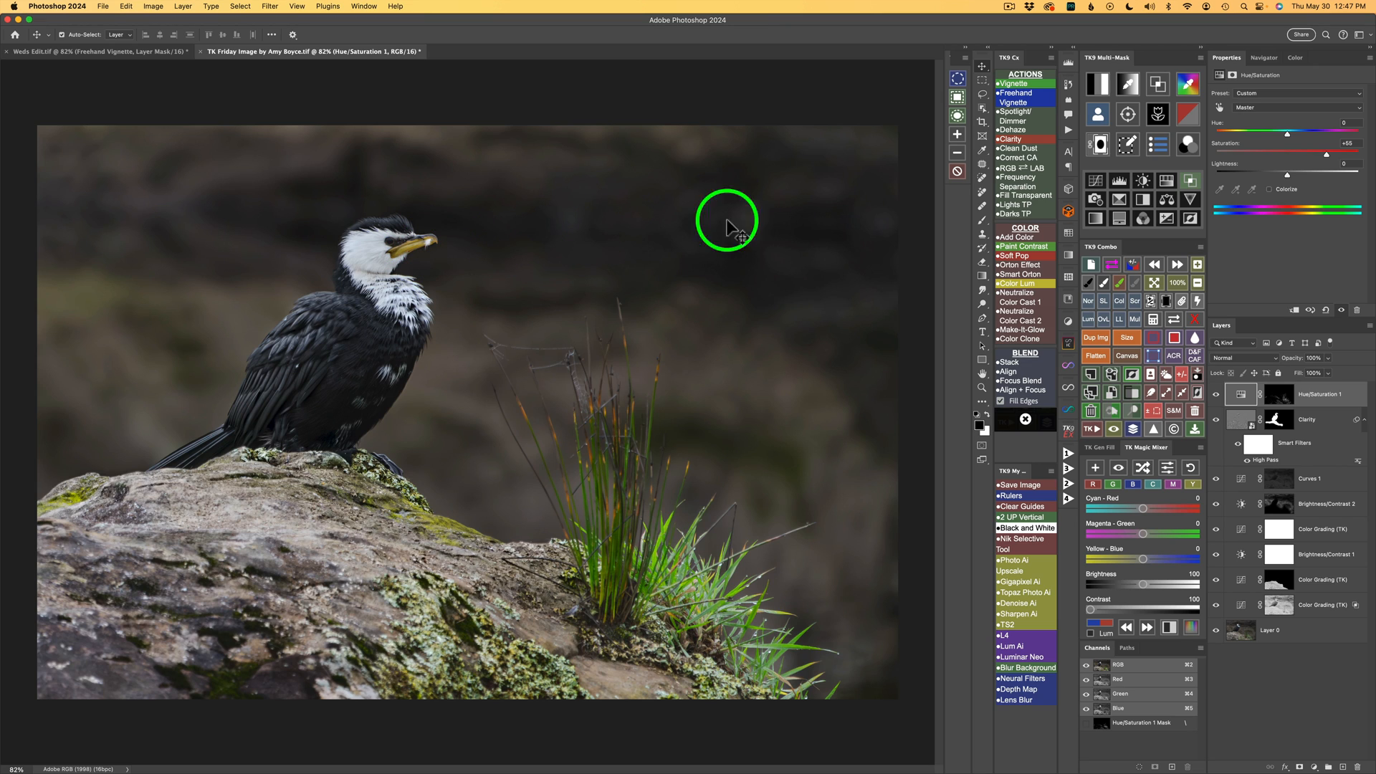
- Build a TK9 color mask from the yellow sampled on the bird's beak and brighten the mask
left_click(1187, 86)
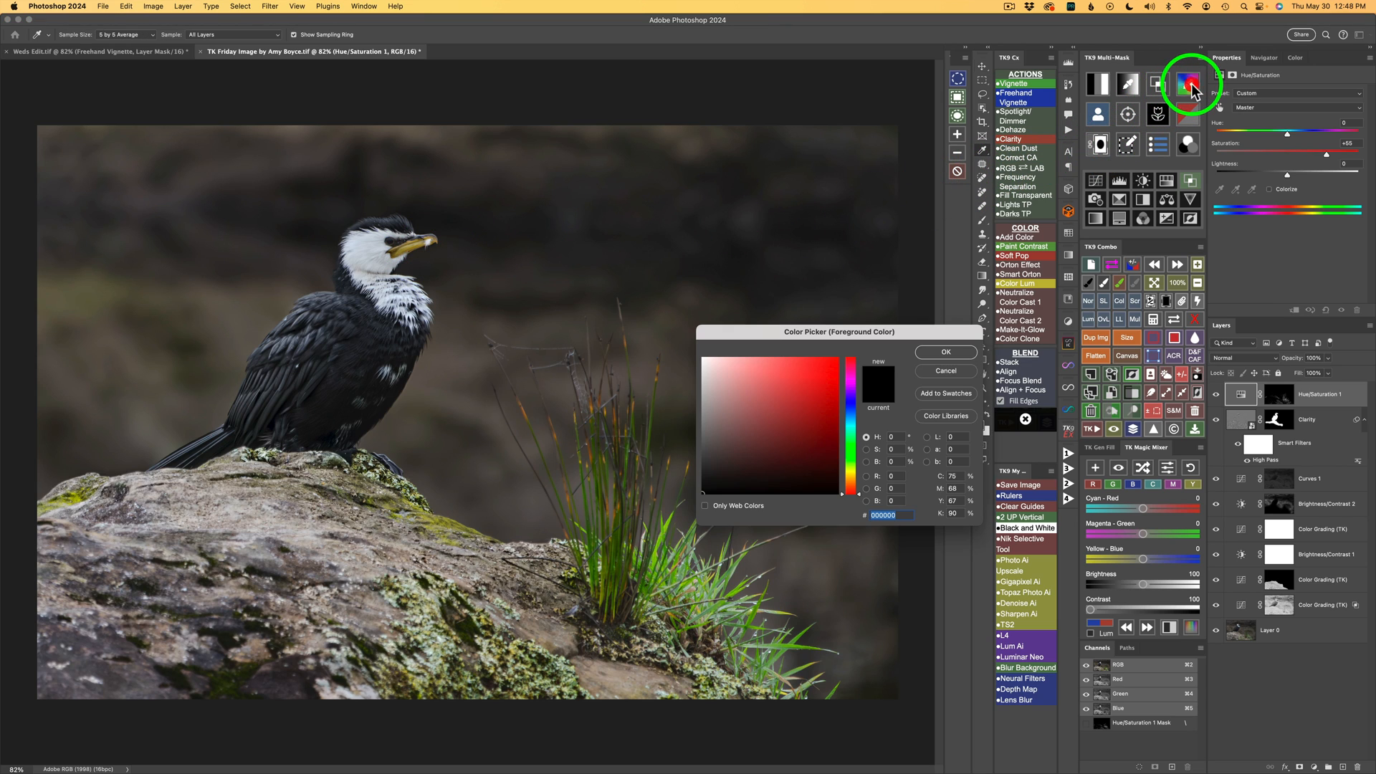
left_click(427, 239)
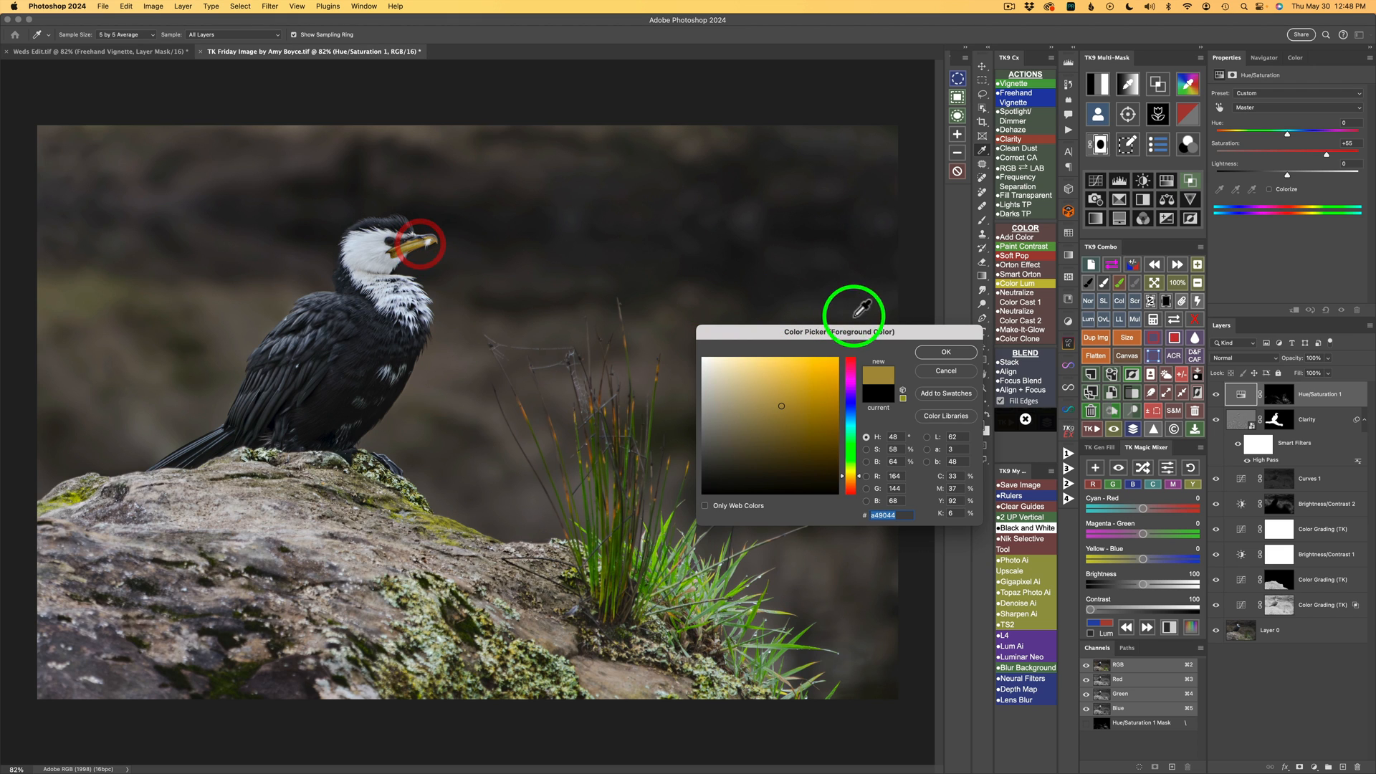
left_click(942, 355)
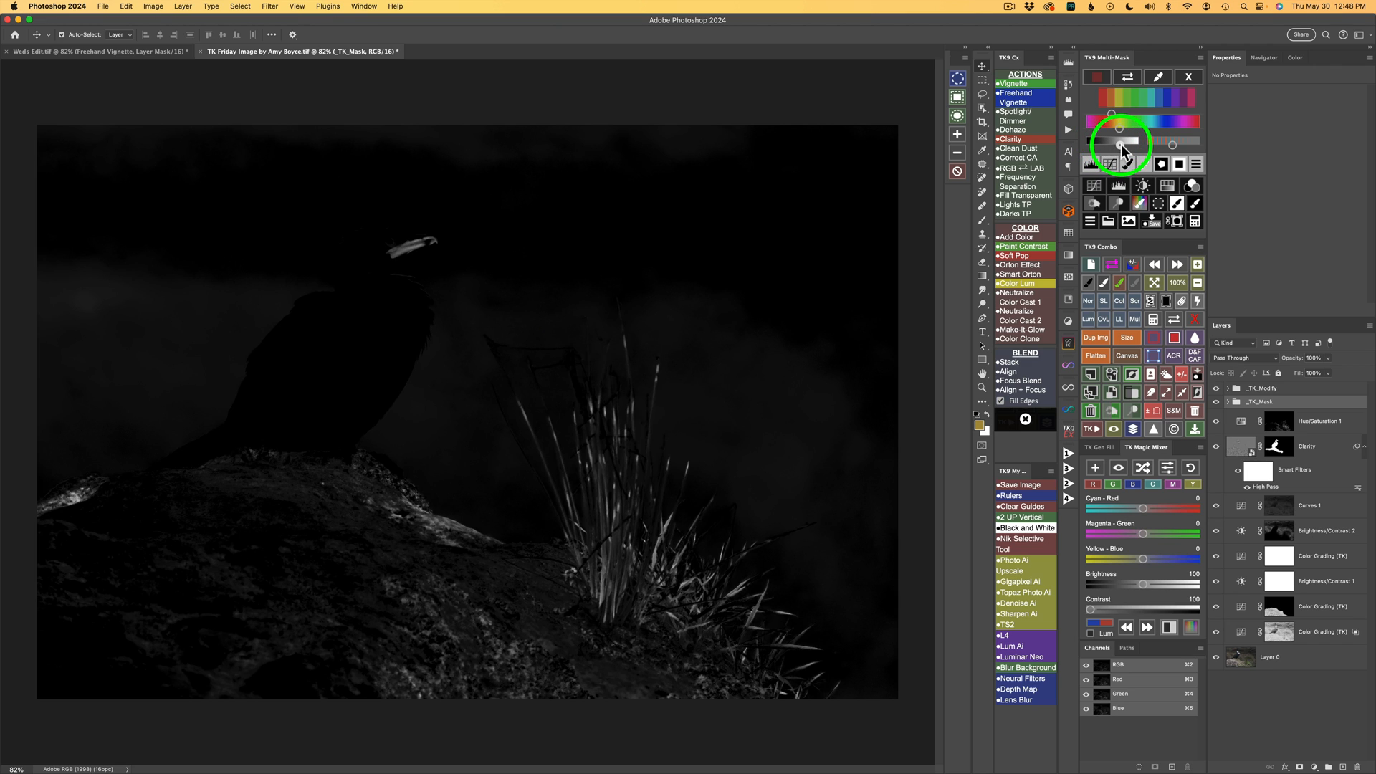
left_click(1122, 145)
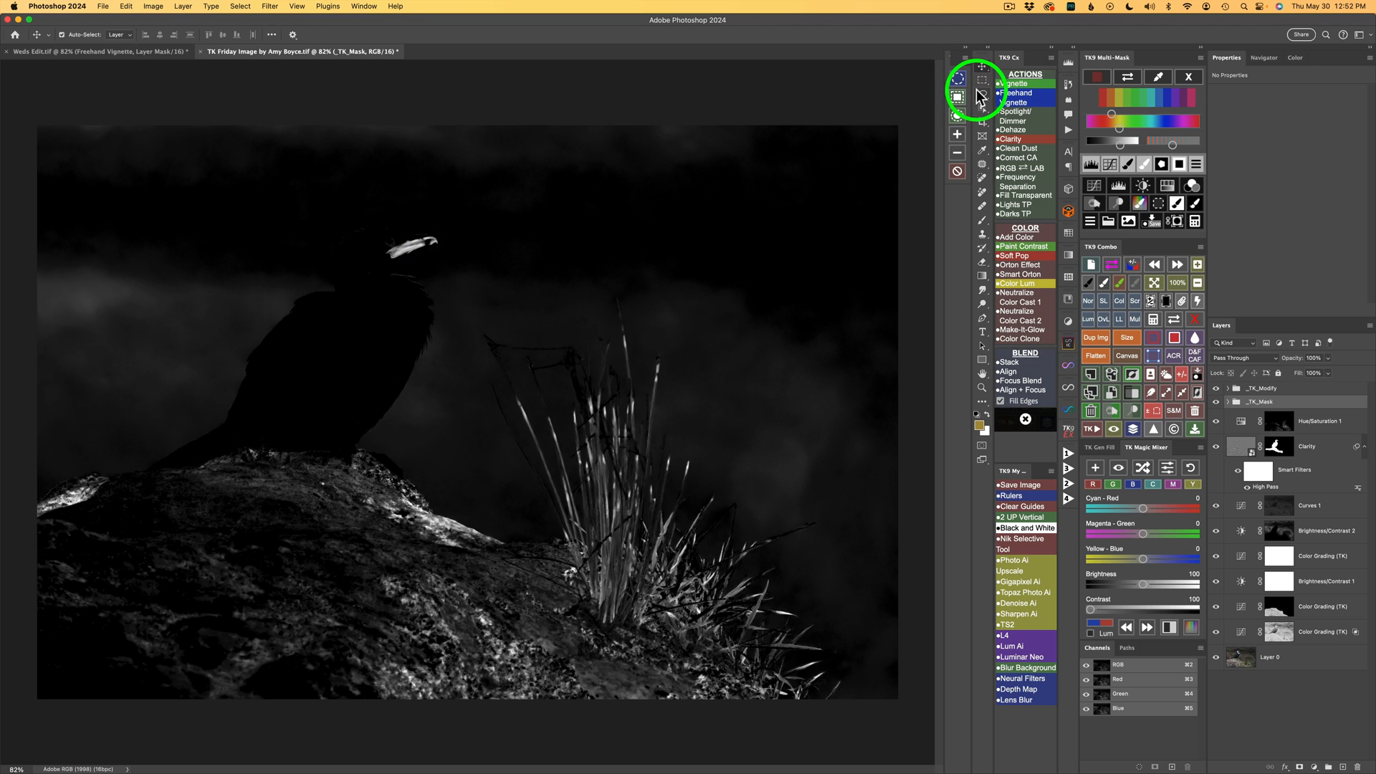
- Restrict the yellow color mask to the beak with a selection-brush area, accepting a 0.1-pixel Gaussian Blur on its edge
left_click(981, 92)
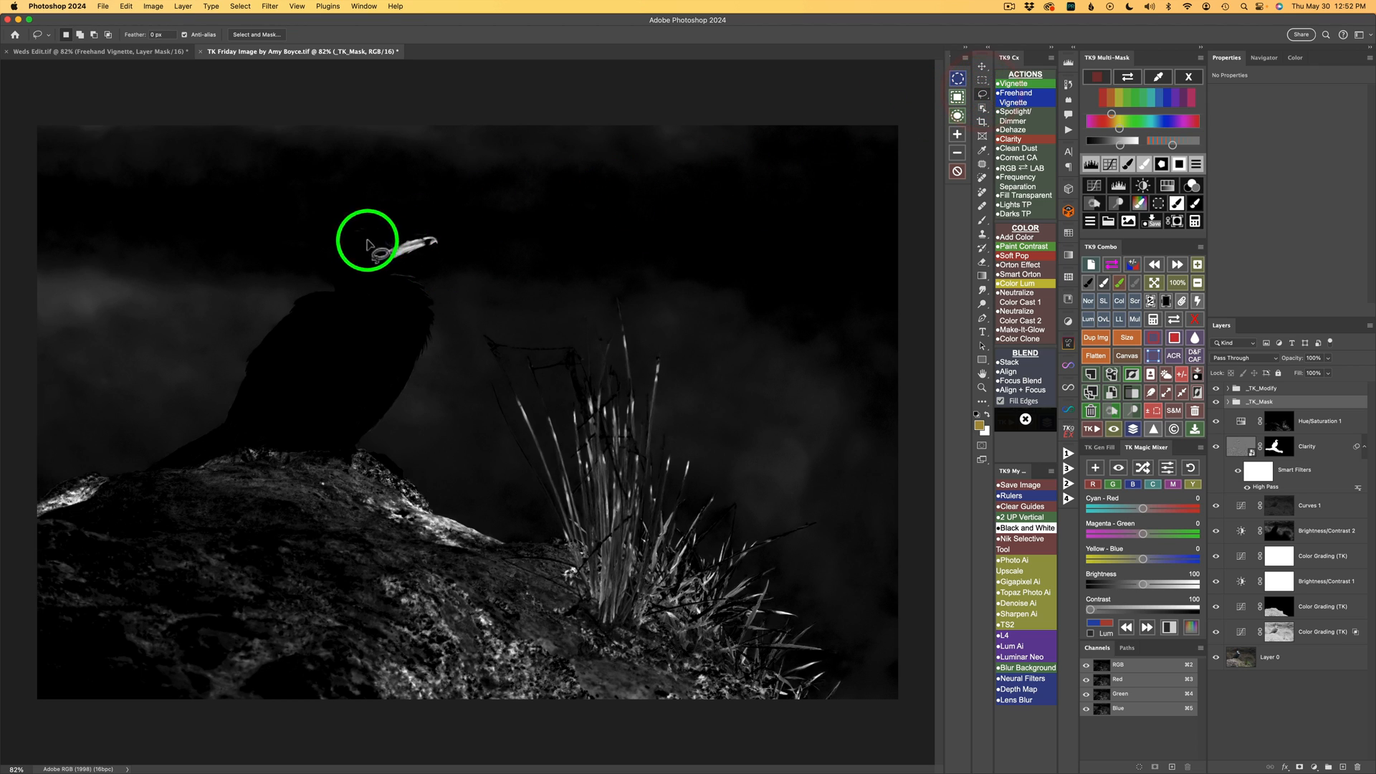
left_click(958, 78)
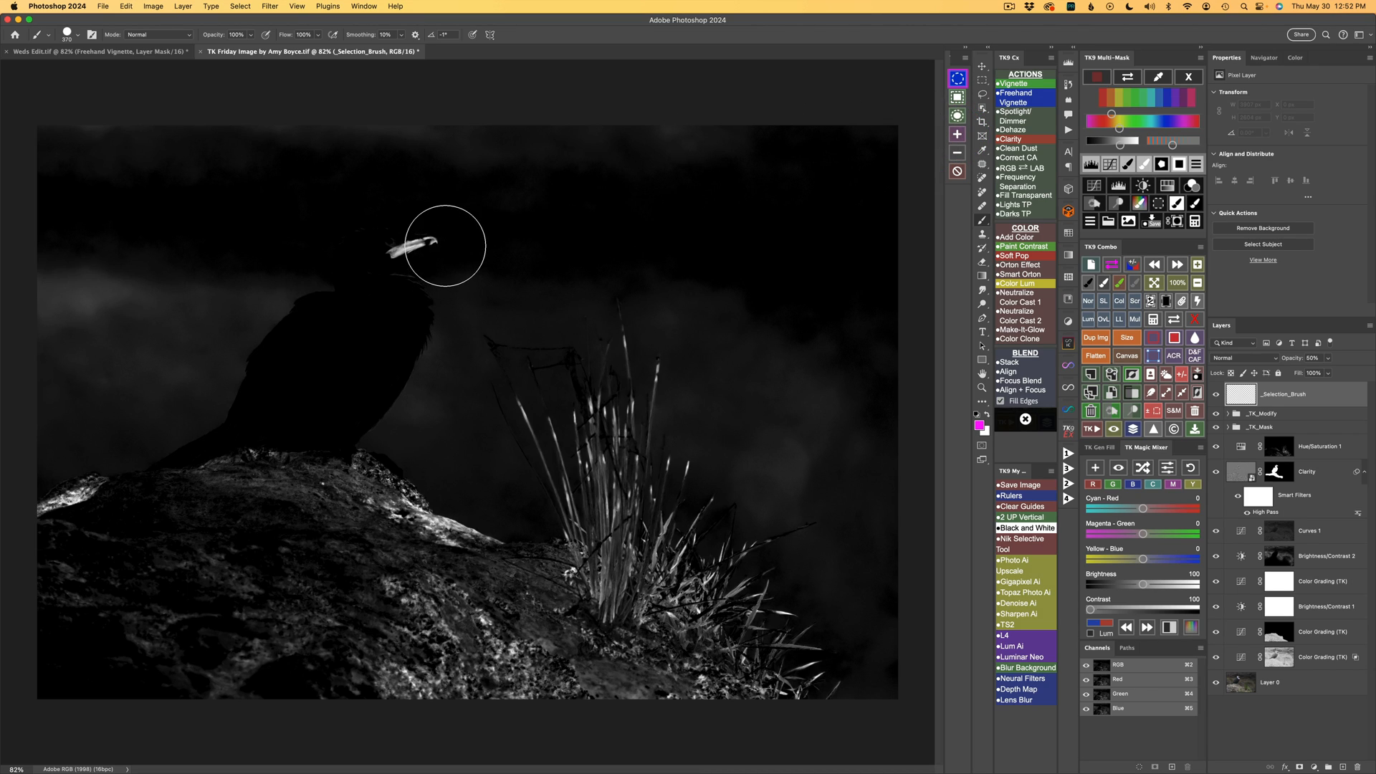
mouse_move(436, 245)
left_mouse_down("ctrl+alt")
mouse_move(386, 250)
mouse_move(433, 241)
left_mouse_up("ctrl+alt")
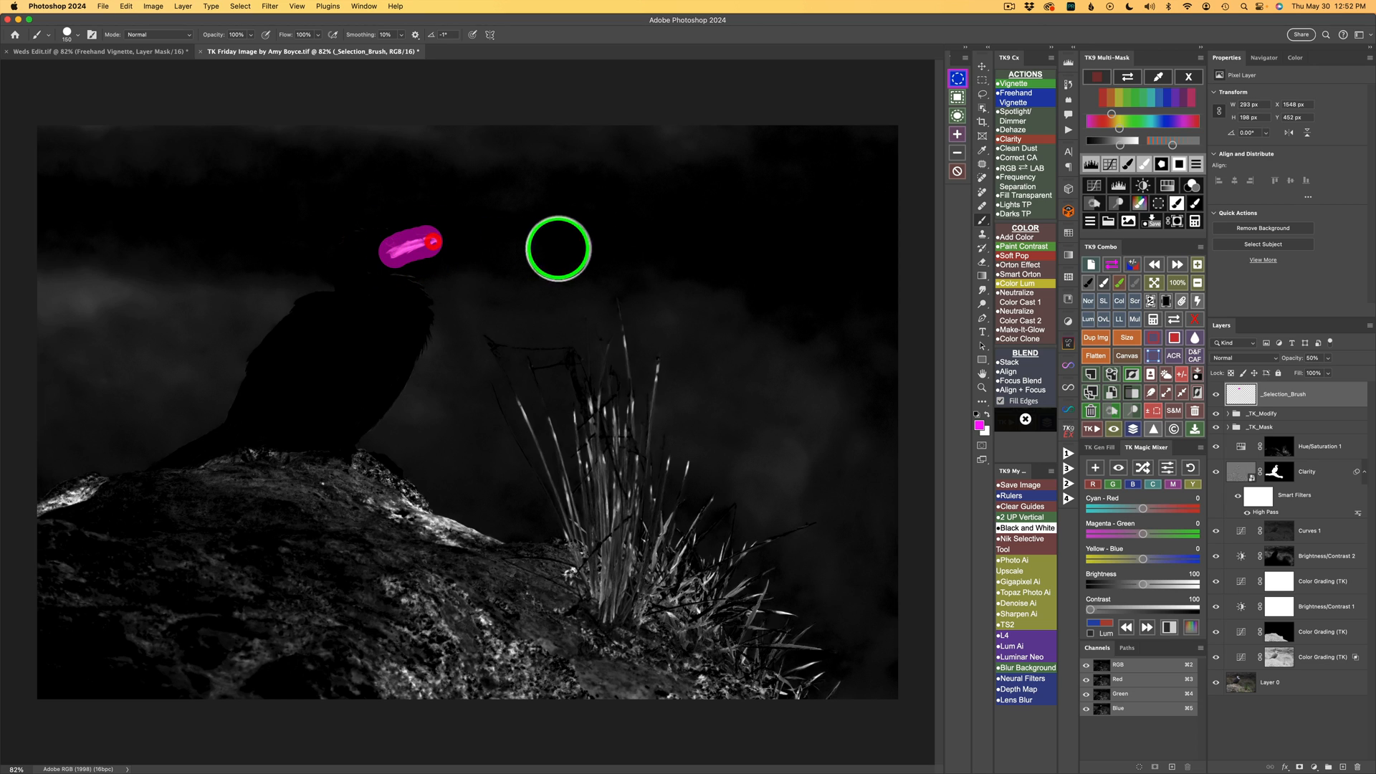
left_click(958, 78)
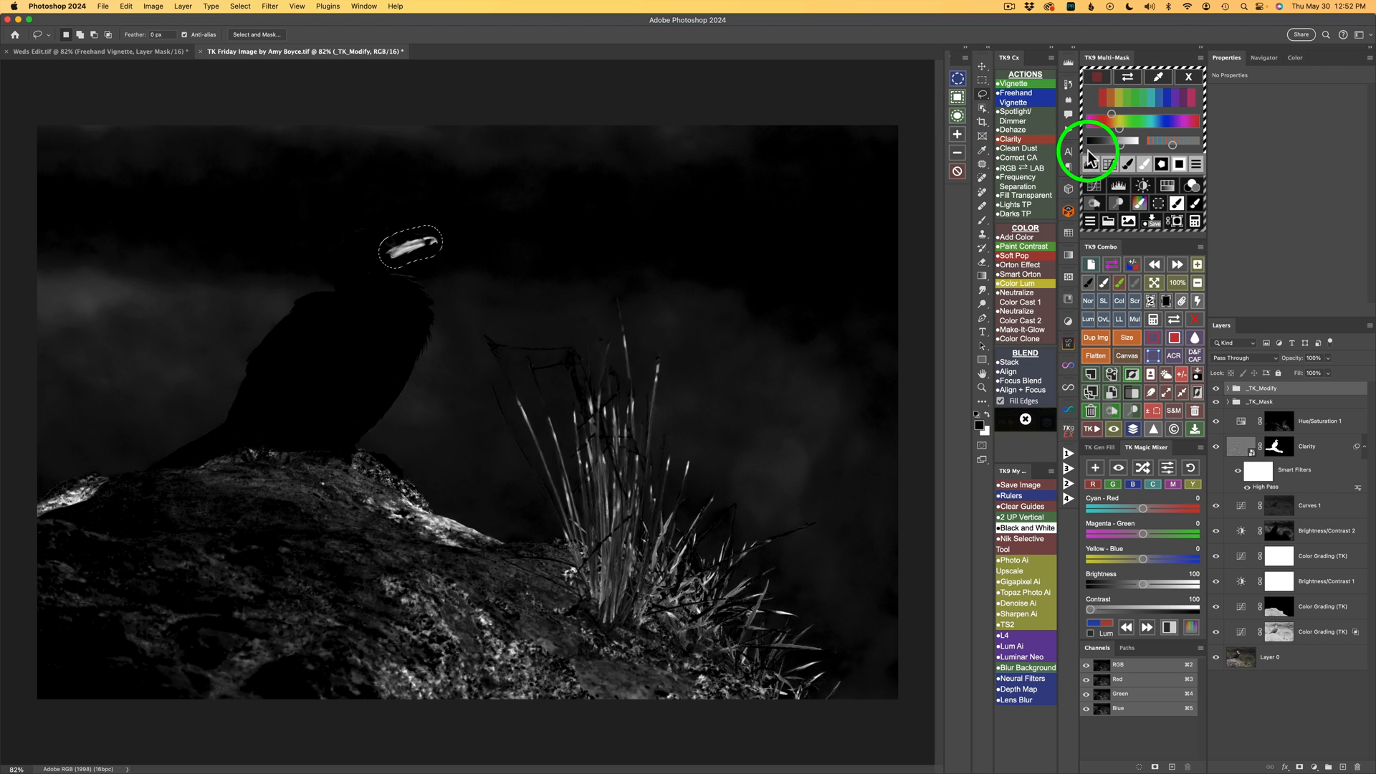
left_click(1161, 163)
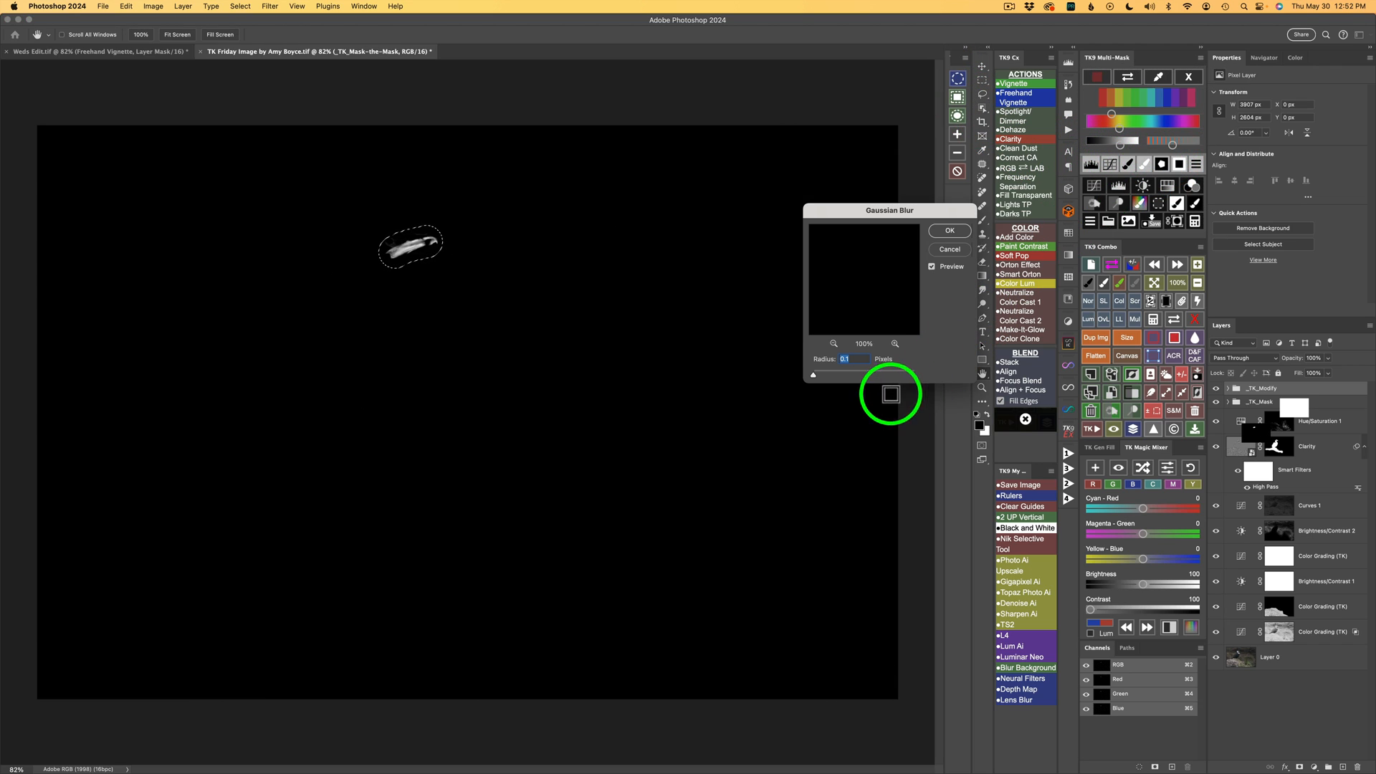
left_click(949, 230)
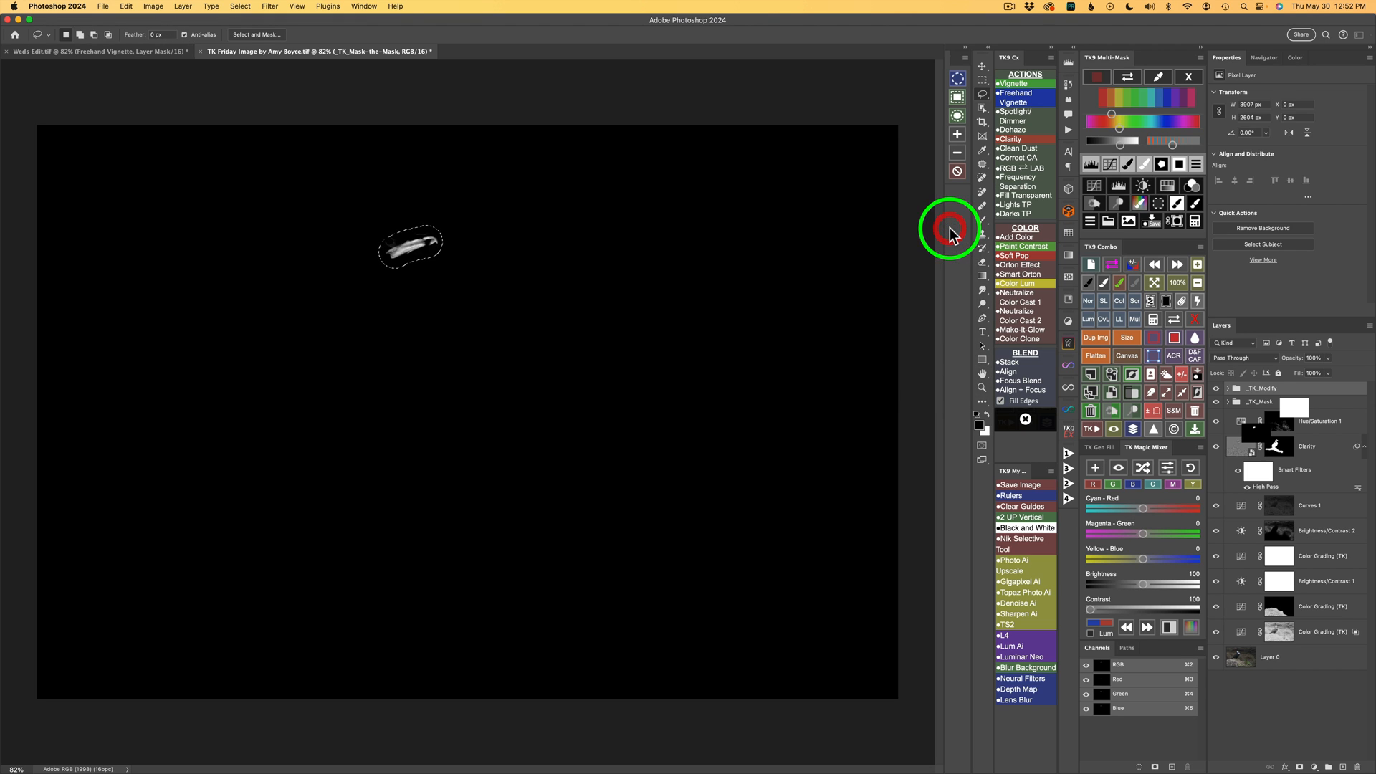
- Add a Hue/Saturation layer through the beak mask, set Saturation to +55, and compare the layer off and on
left_click(1169, 188)
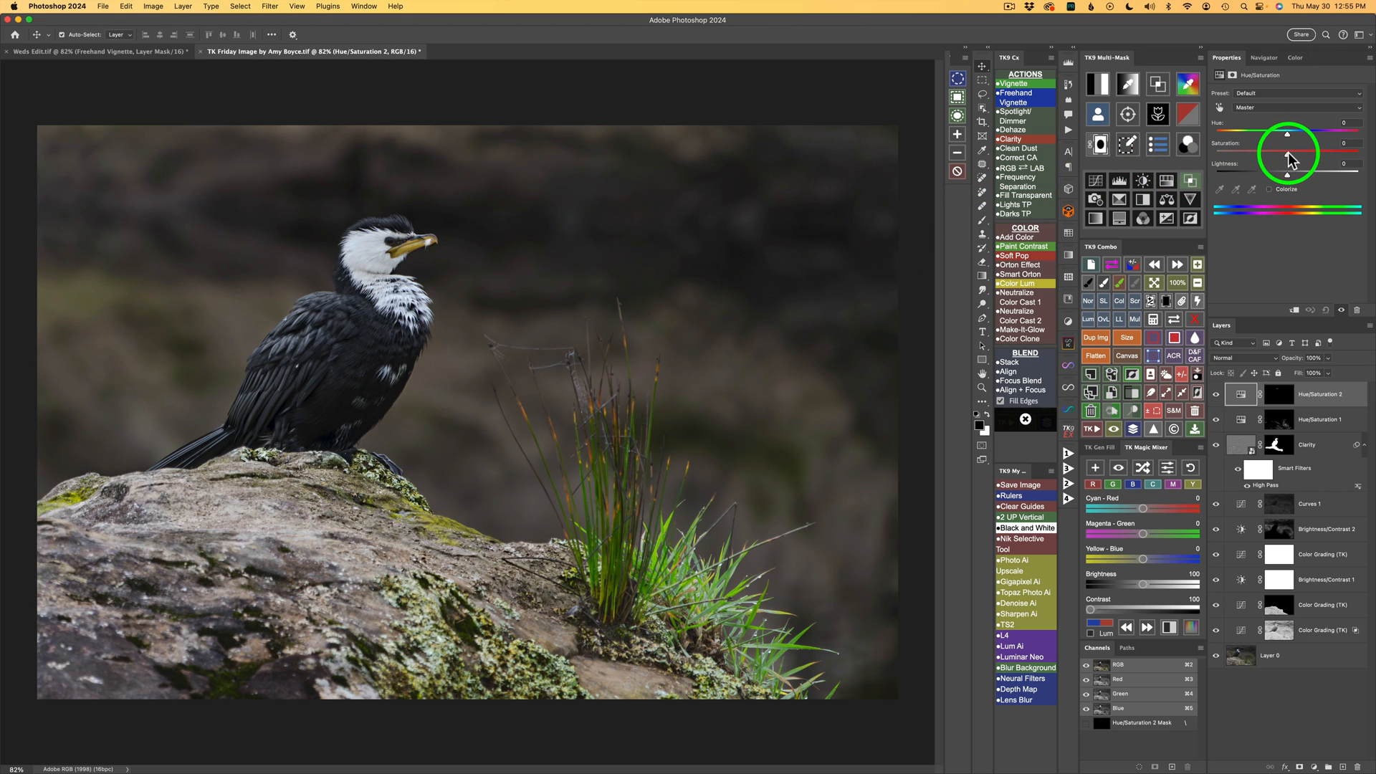
left_click_drag(1289, 152, 1326, 153)
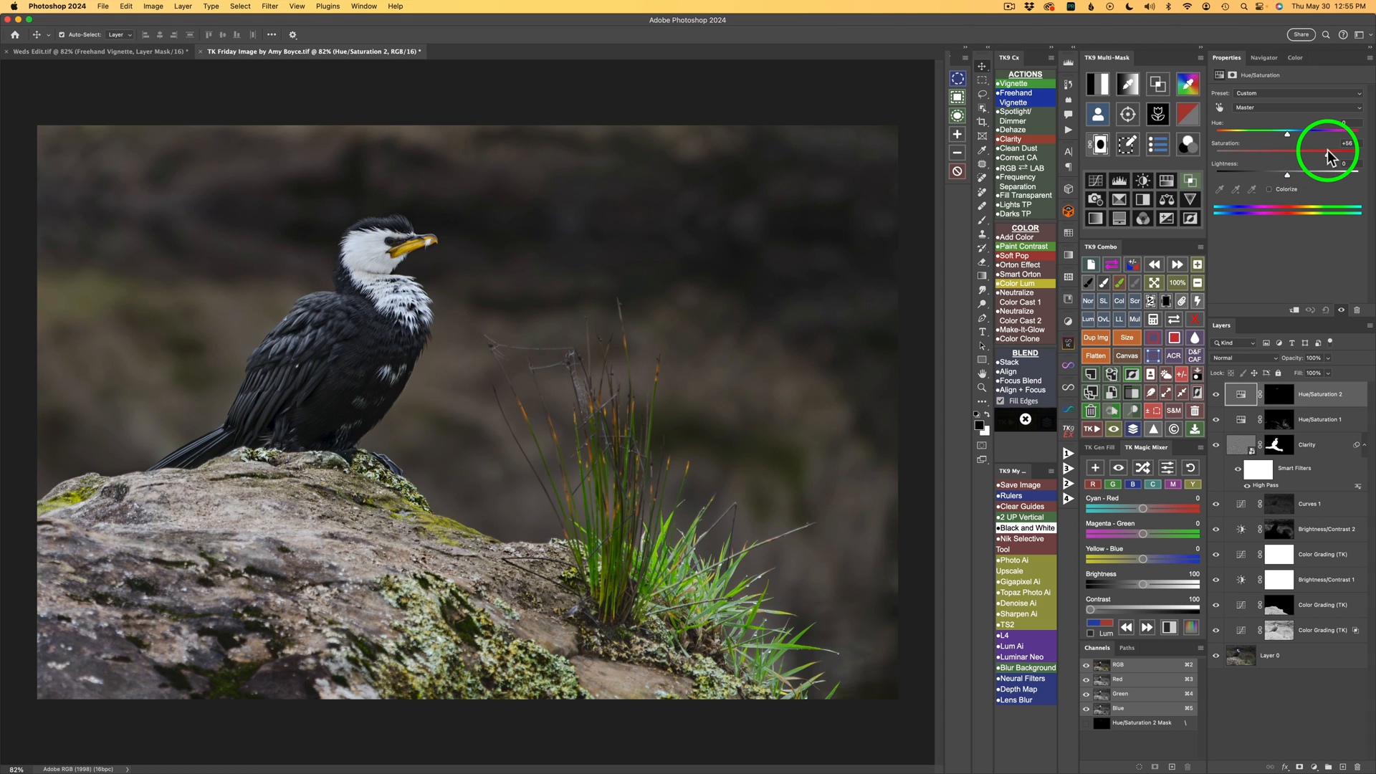
left_click(1216, 397)
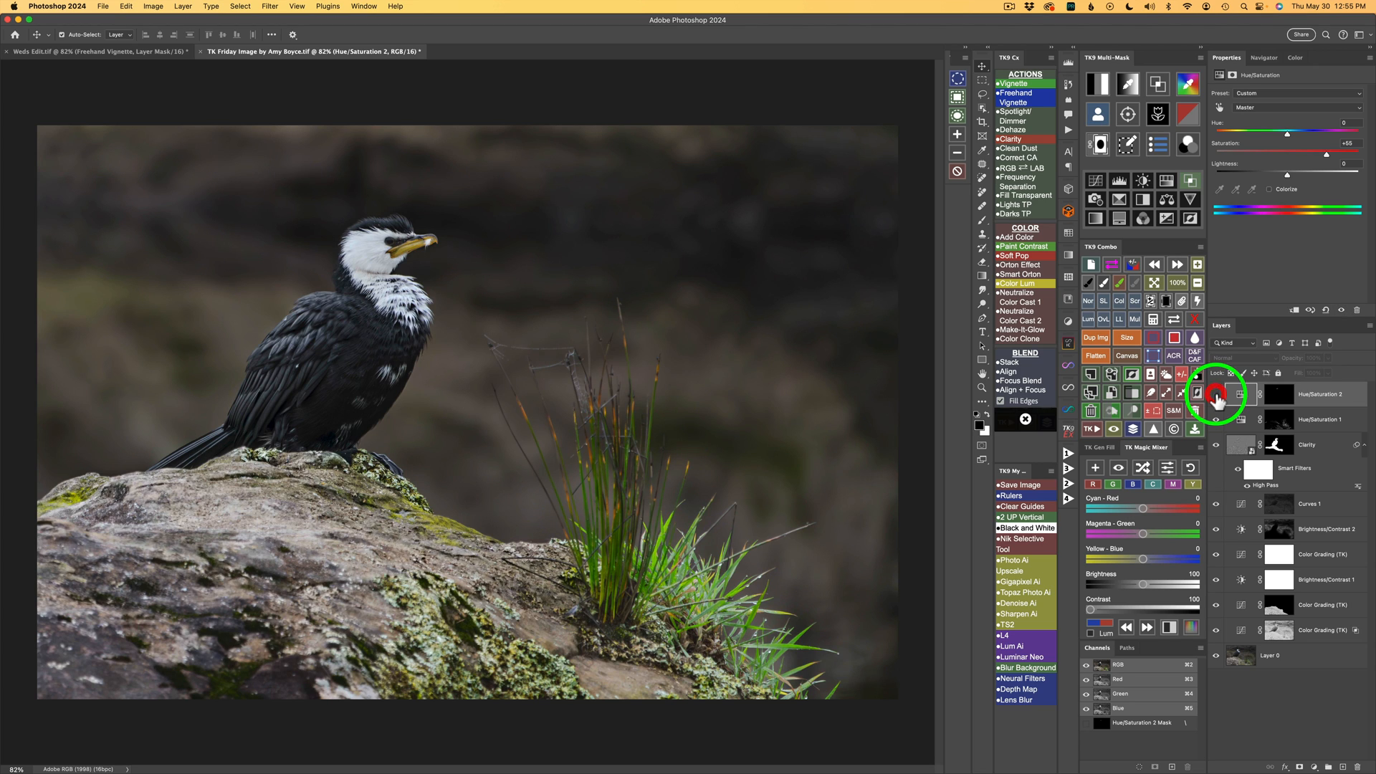
left_click(1216, 397)
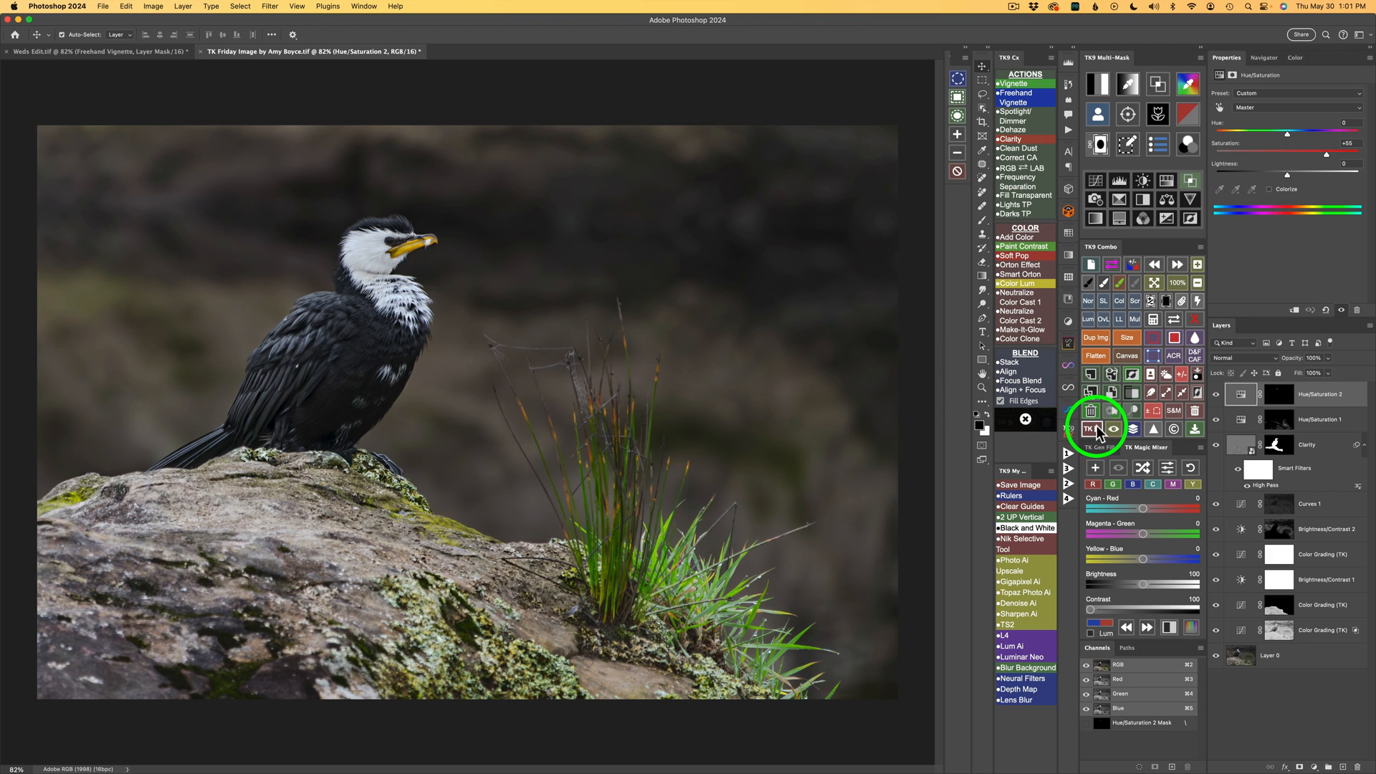
- Run the TK9 Soft Pop action and select the rock and grass with the object-finding selection brush
left_click(1018, 260)
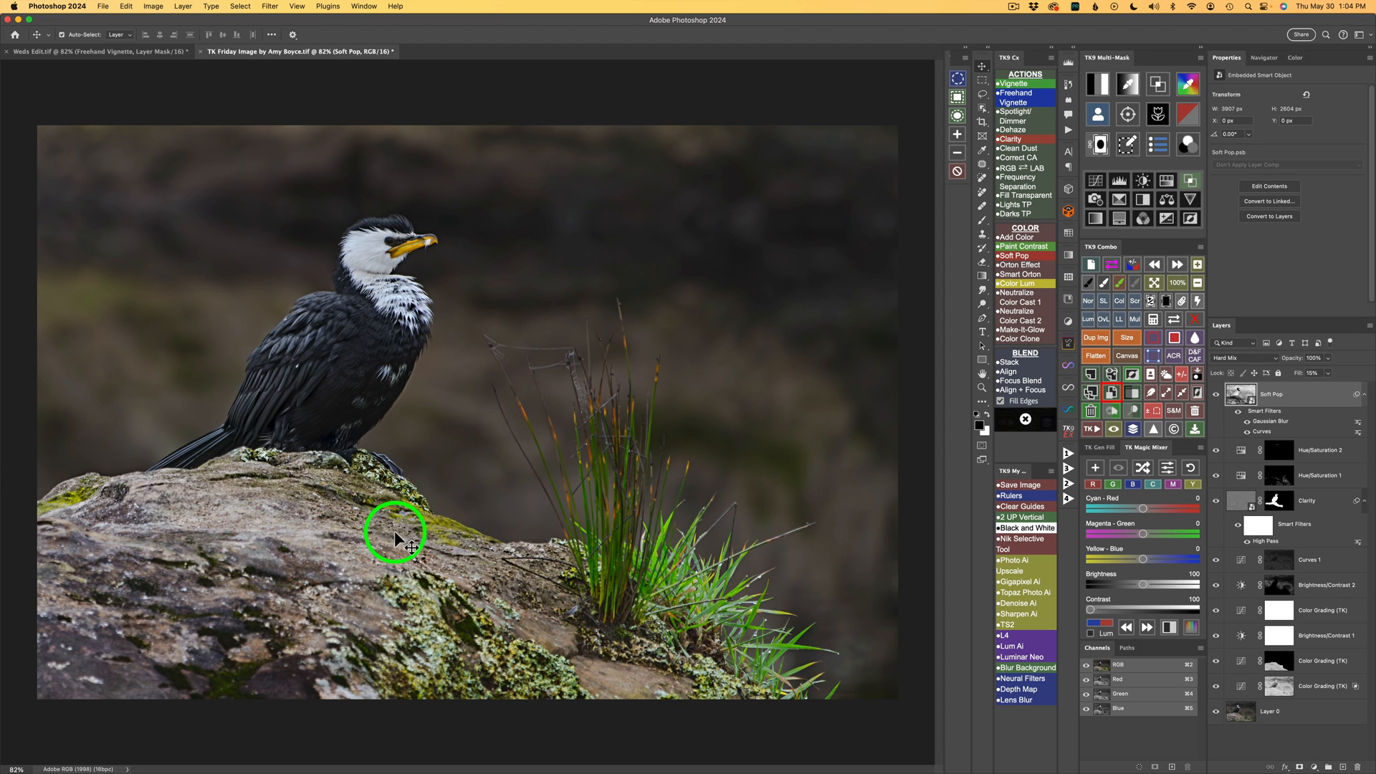
left_click(957, 115)
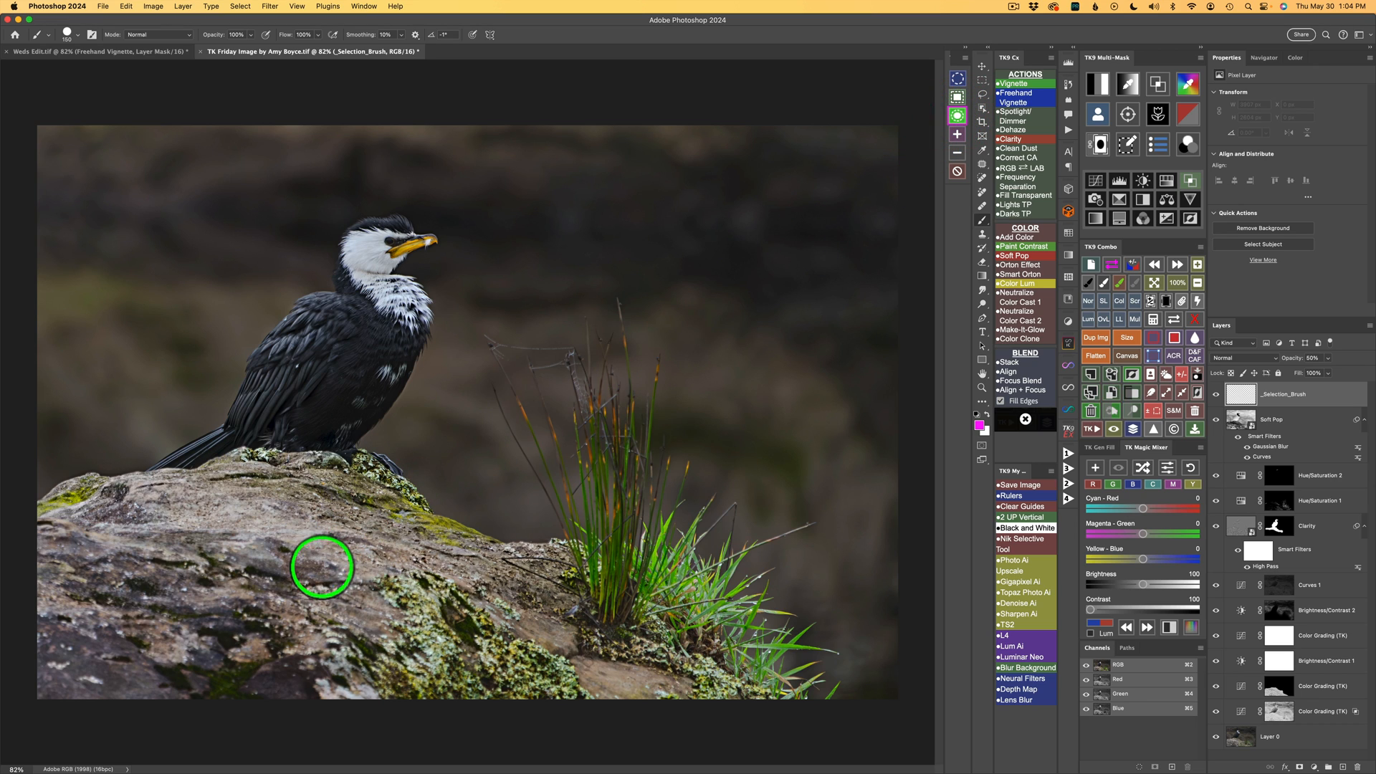
left_click_drag(228, 563, 289, 560, "ctrl+alt")
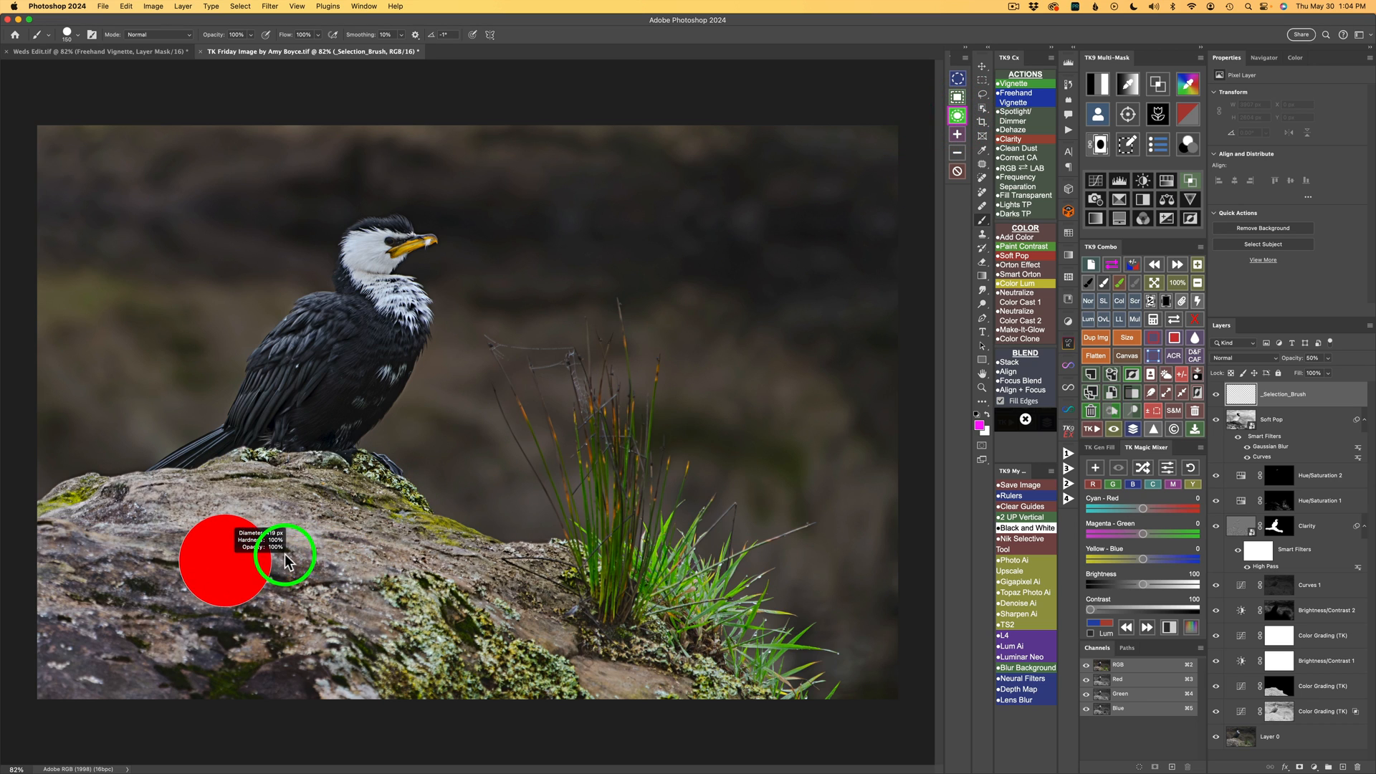
mouse_move(49, 543)
left_mouse_down()
mouse_move(123, 500)
mouse_move(335, 482)
mouse_move(534, 559)
mouse_move(576, 554)
mouse_move(499, 386)
mouse_move(529, 363)
mouse_move(590, 459)
mouse_move(607, 421)
mouse_move(605, 330)
mouse_move(624, 385)
mouse_move(629, 507)
mouse_move(638, 485)
mouse_move(696, 538)
mouse_move(792, 550)
mouse_move(781, 599)
mouse_move(808, 658)
mouse_move(796, 675)
mouse_move(106, 681)
mouse_move(50, 663)
mouse_move(60, 601)
mouse_move(255, 575)
mouse_move(525, 574)
mouse_move(713, 610)
mouse_move(401, 605)
mouse_move(185, 621)
mouse_move(493, 621)
left_mouse_up()
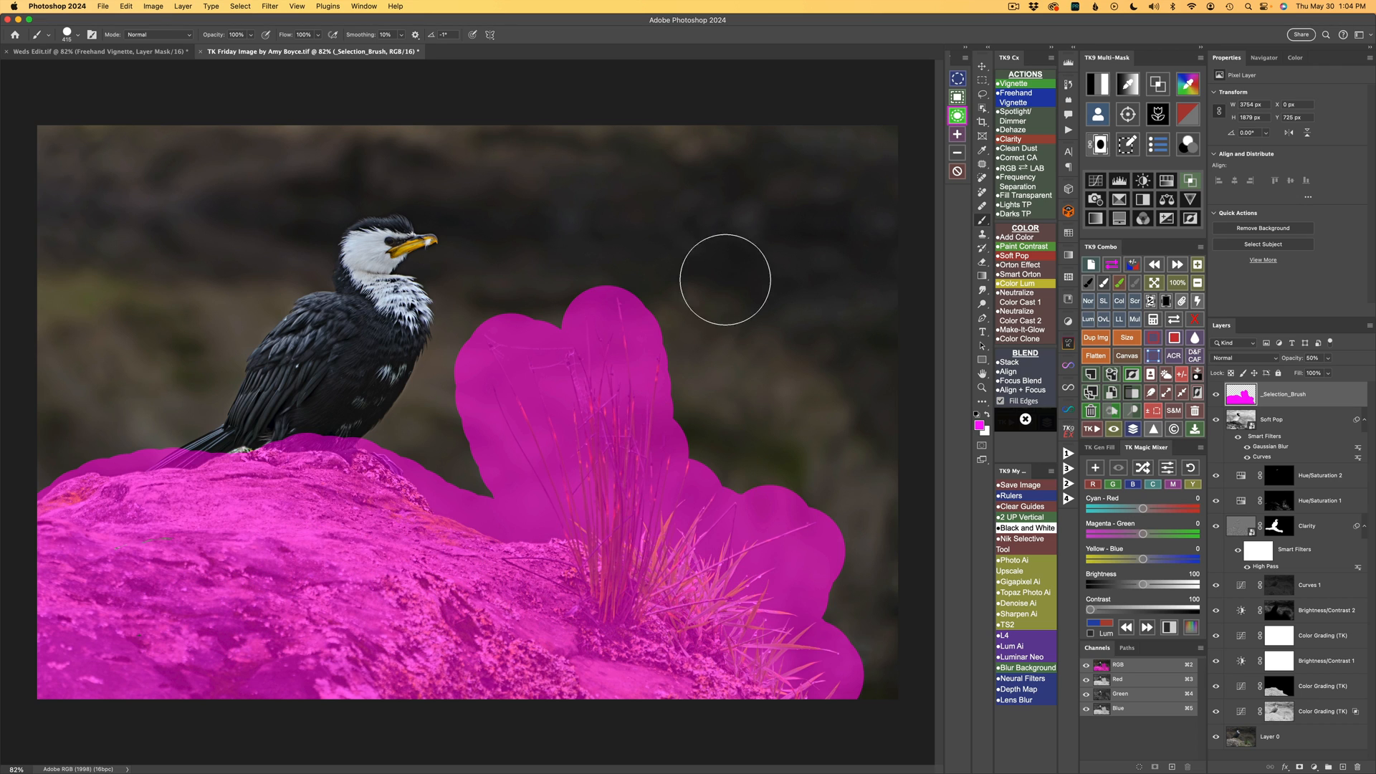
left_click(957, 116)
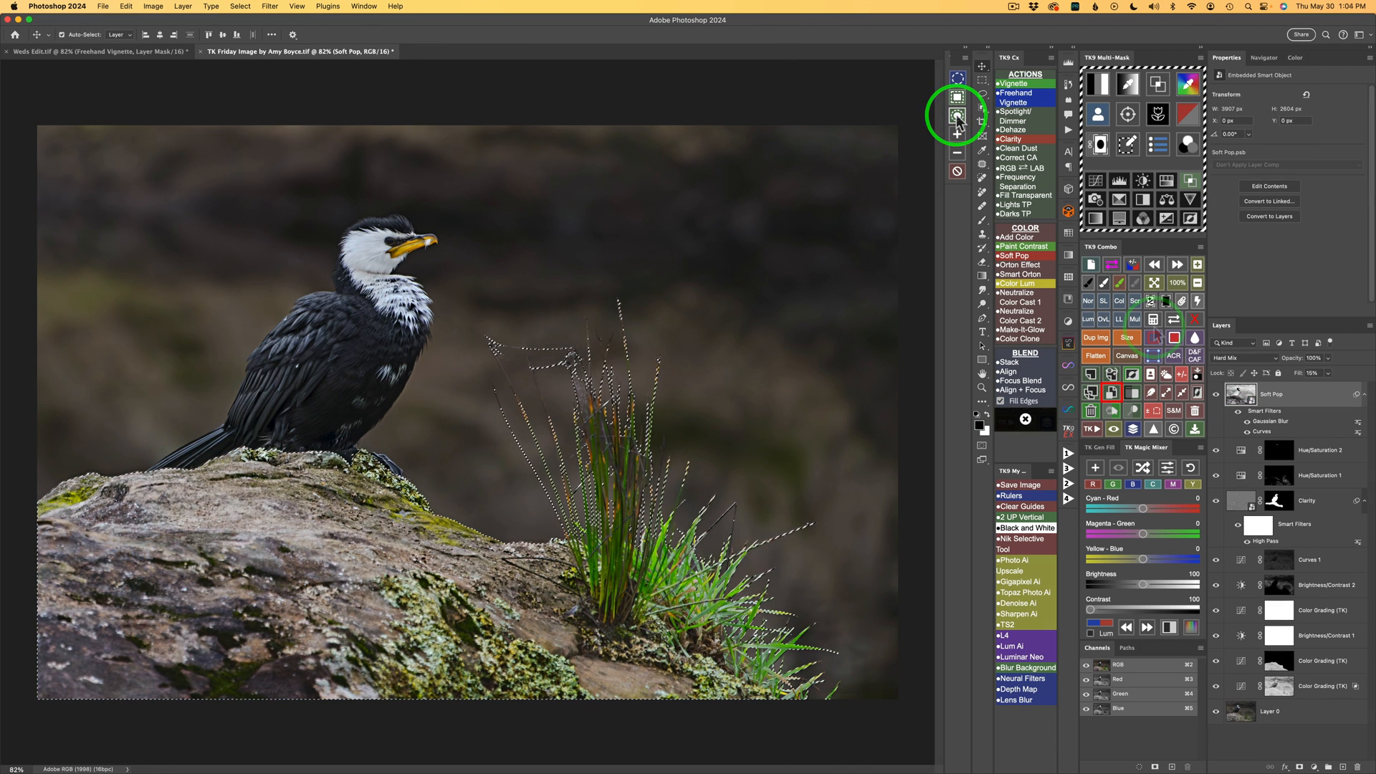
- Turn the rock and grass selection into the Soft Pop layer's mask, deselect, and compare the layer off and on
left_click(1153, 329)
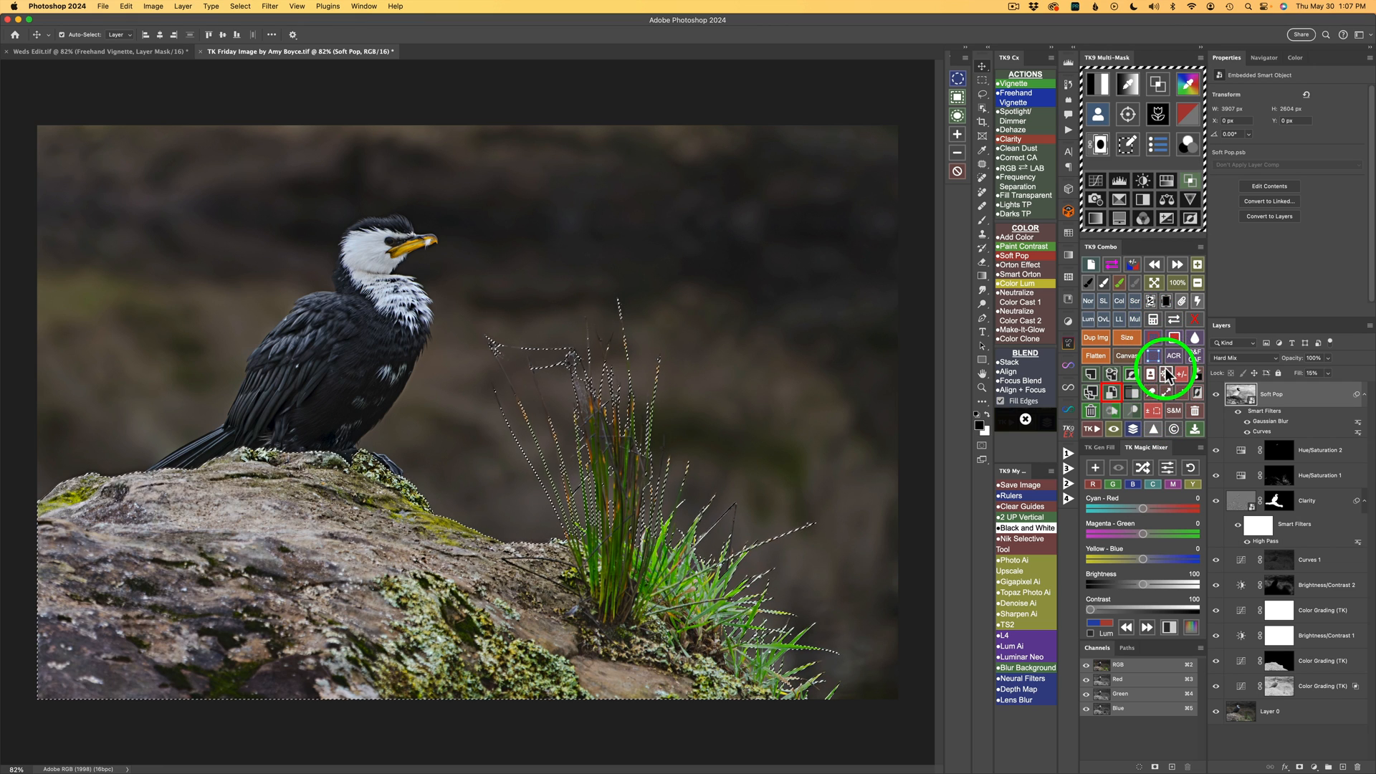
left_click(1154, 316)
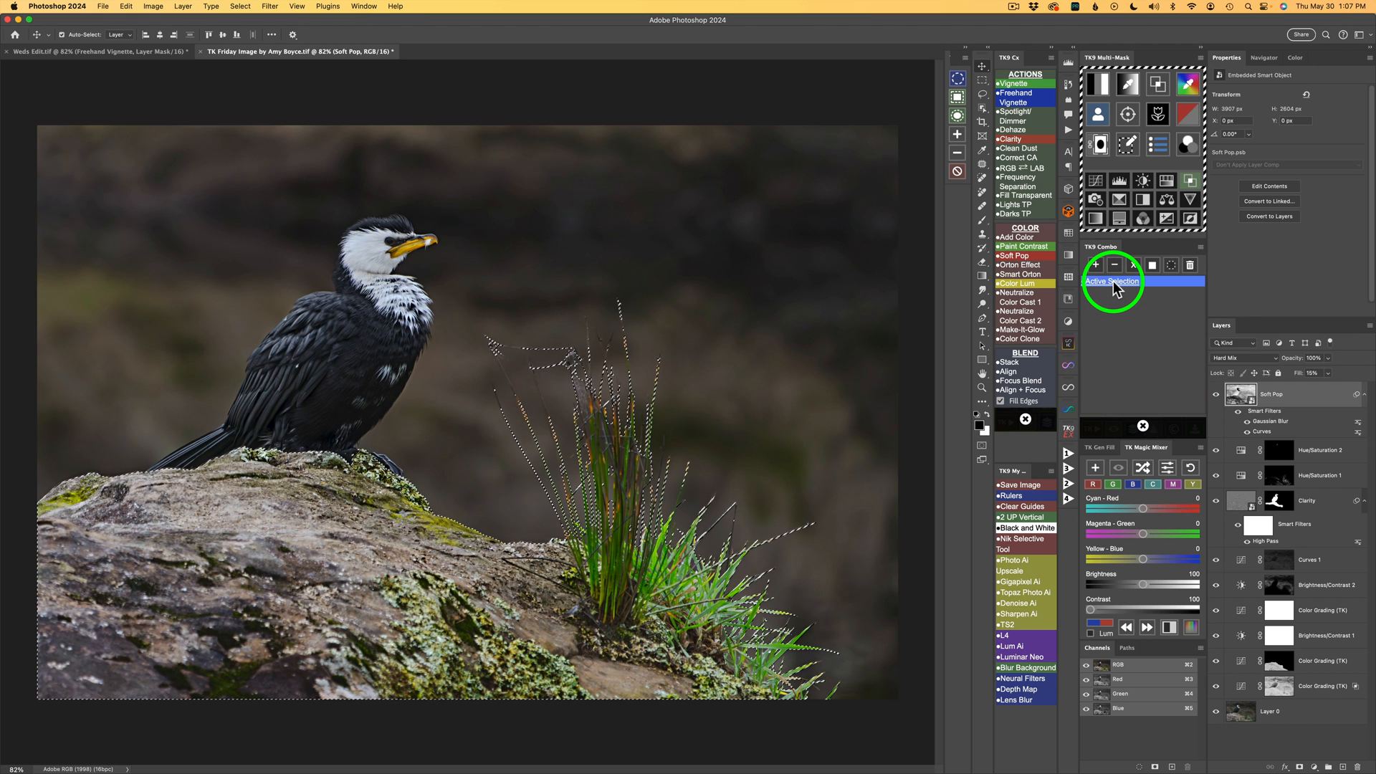
left_click(1152, 266)
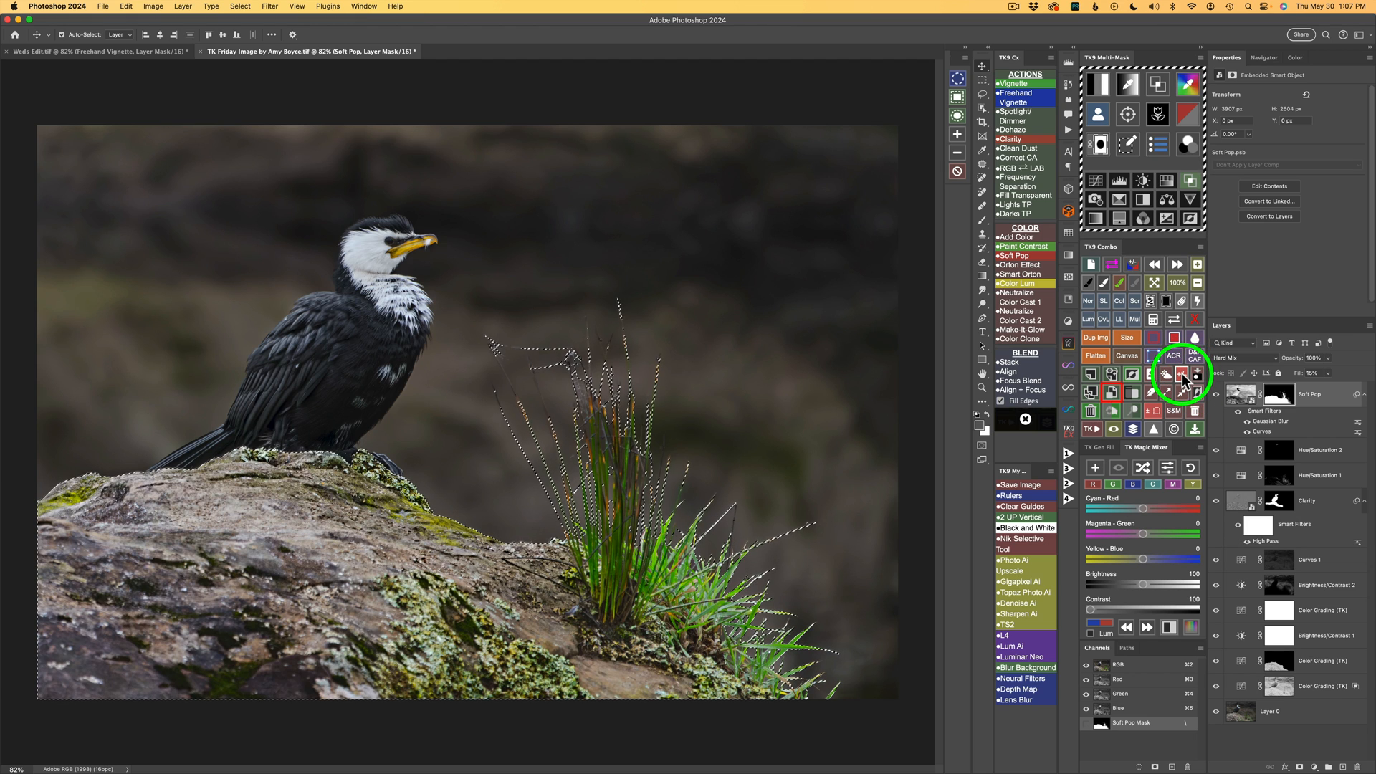
left_click(958, 172)
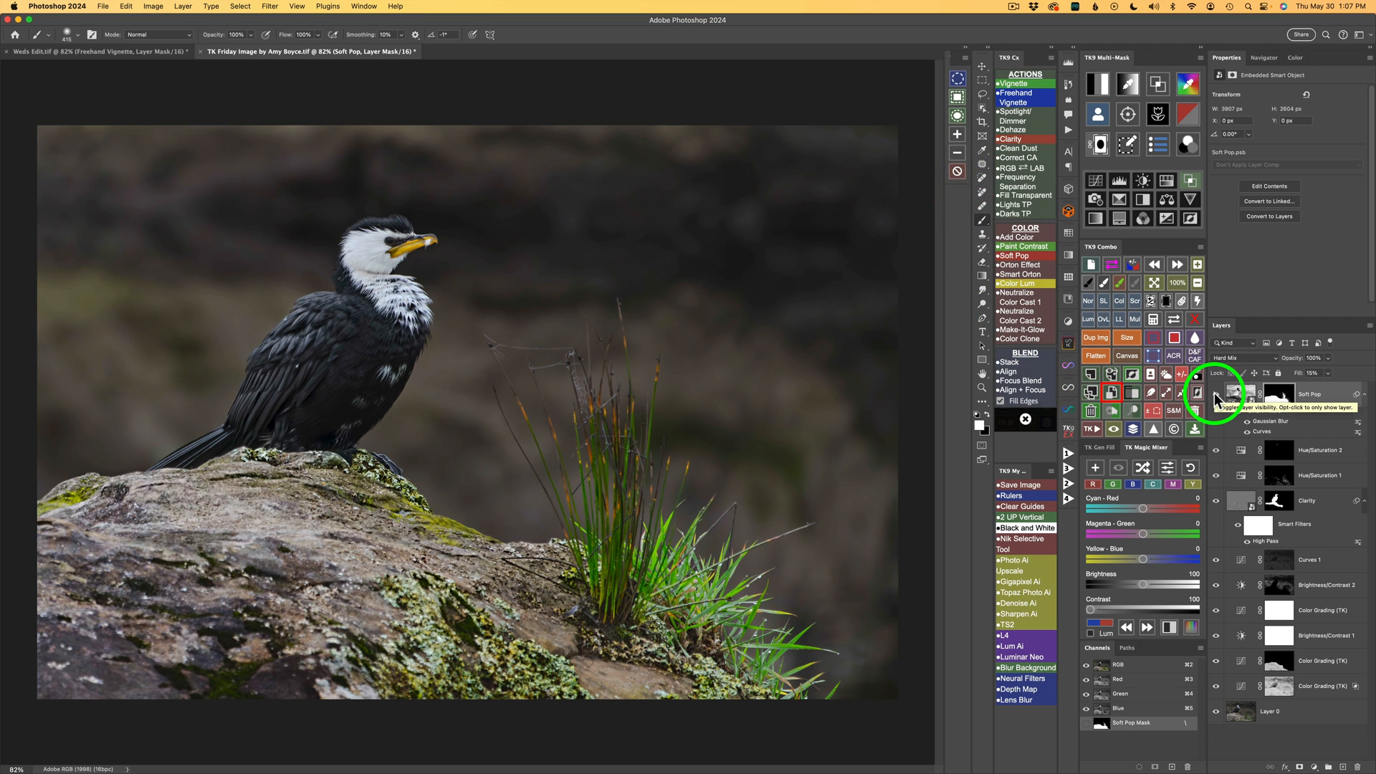
left_click(1216, 394)
left_click(1215, 394)
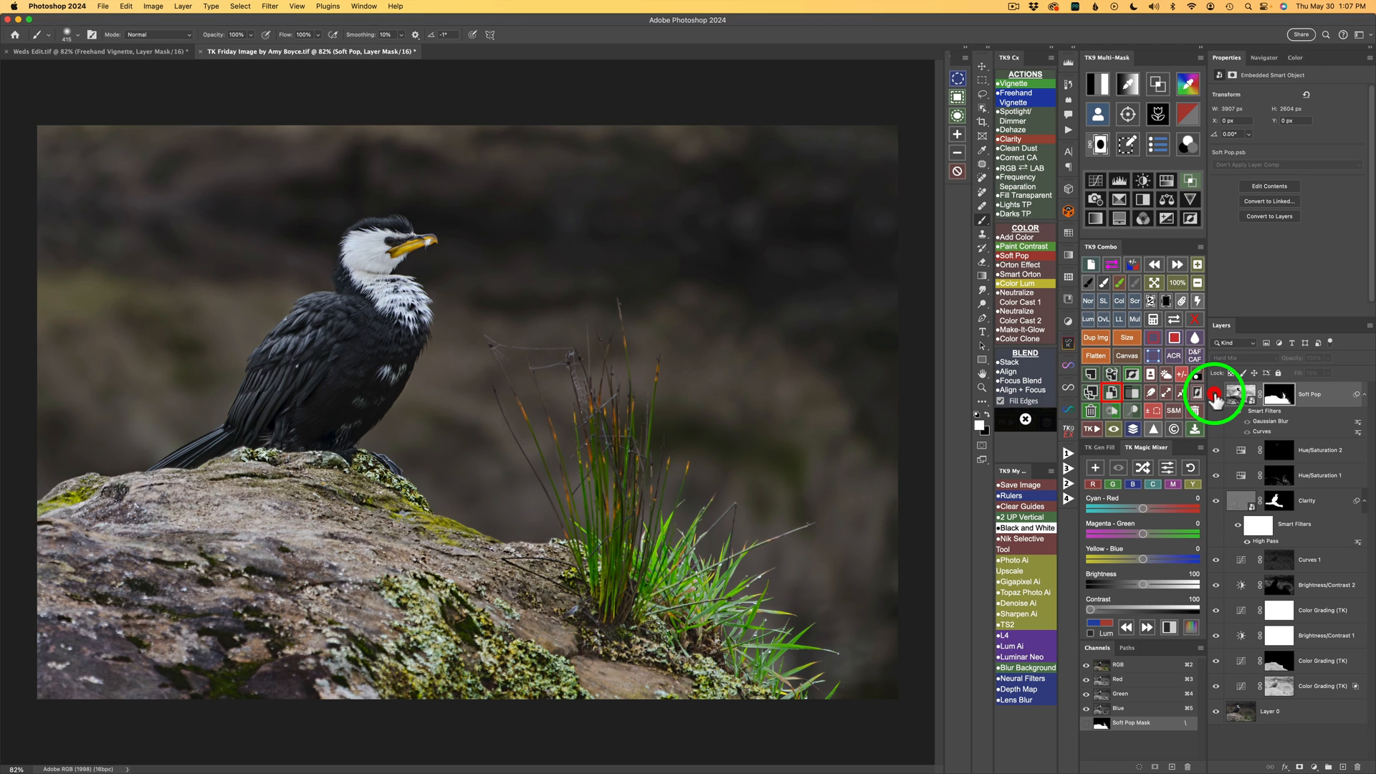
left_click(1216, 394)
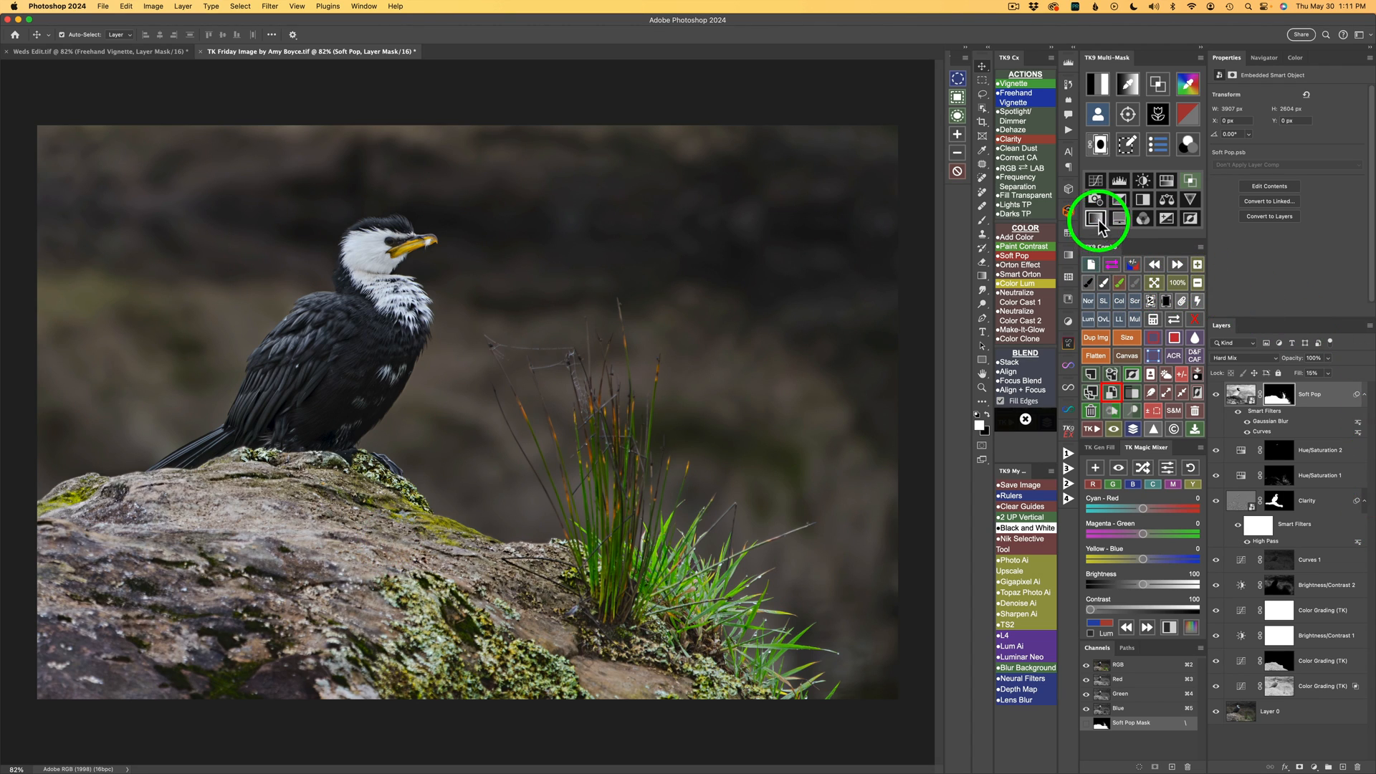
- Run Color Lum with Reds 121, Yellows 64, Greens 81, Cyans 210, Blues -35 and Magentas 9, and compare the layer off and on
left_click(1021, 282)
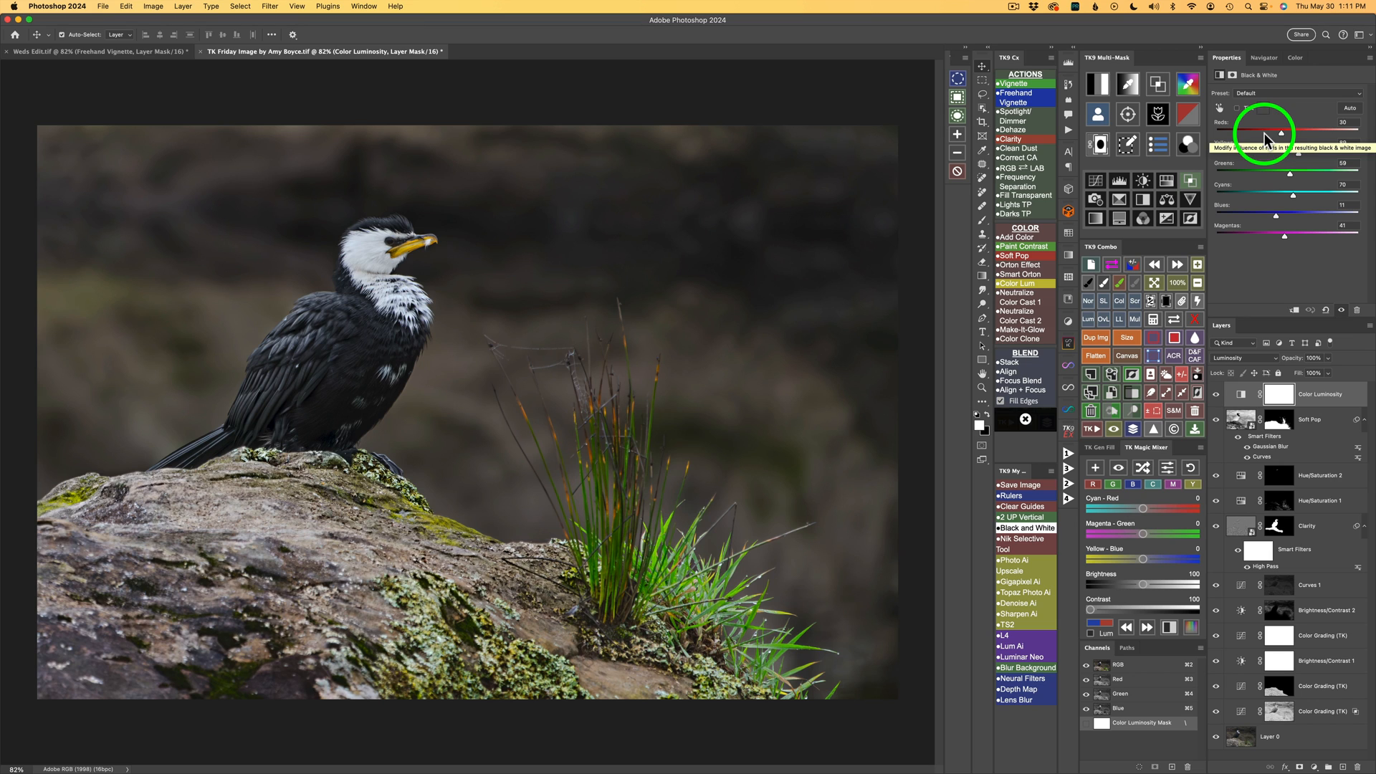
mouse_move(1282, 131)
left_mouse_down()
mouse_move(1269, 132)
mouse_move(1289, 133)
left_mouse_up()
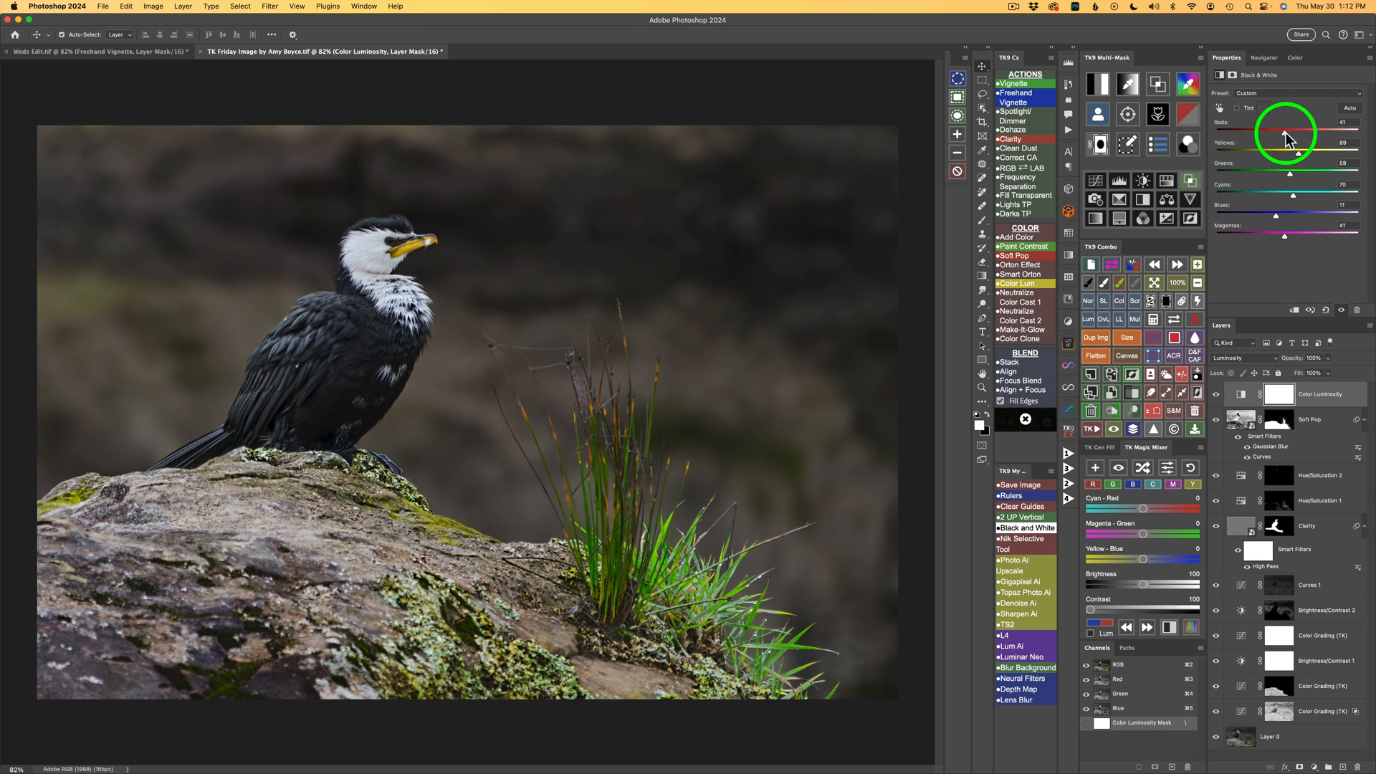
left_click_drag(1283, 131, 1290, 192)
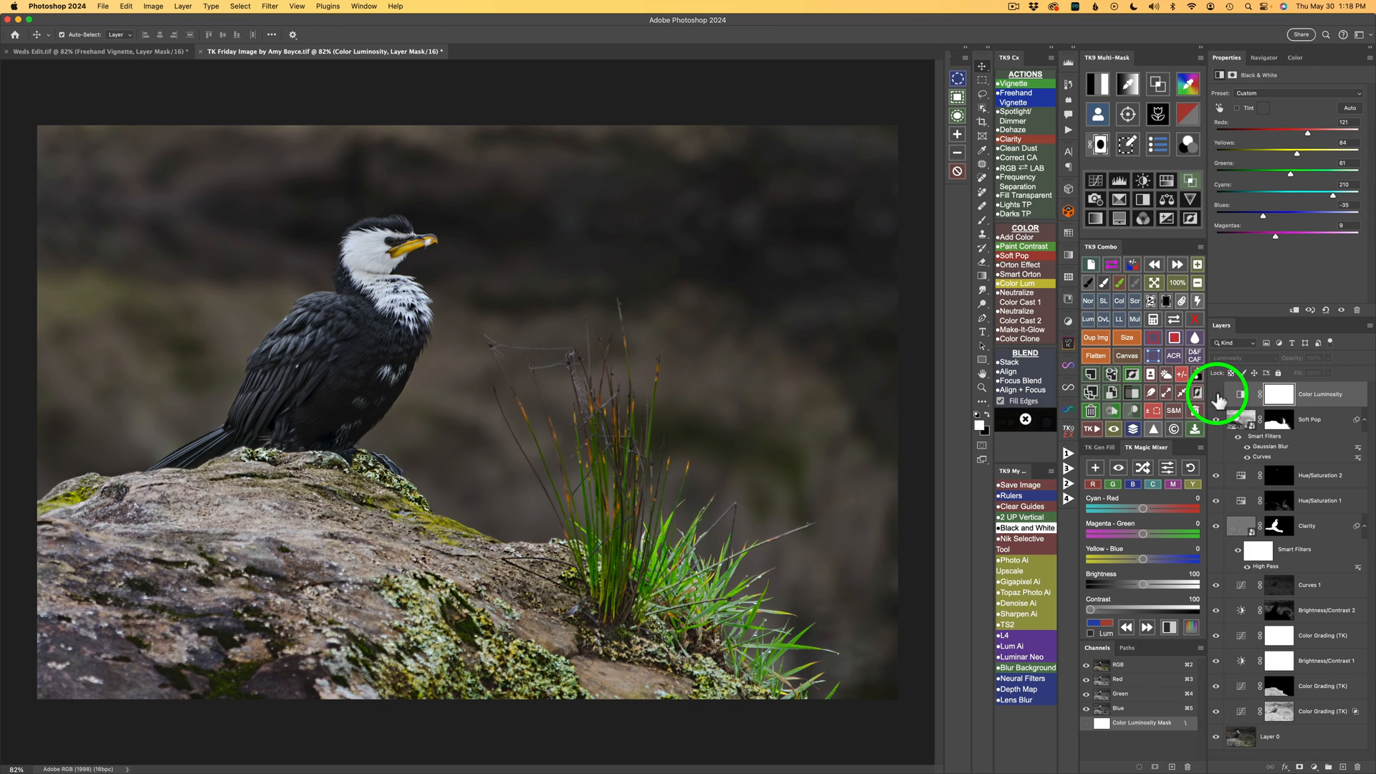
left_click(1216, 395)
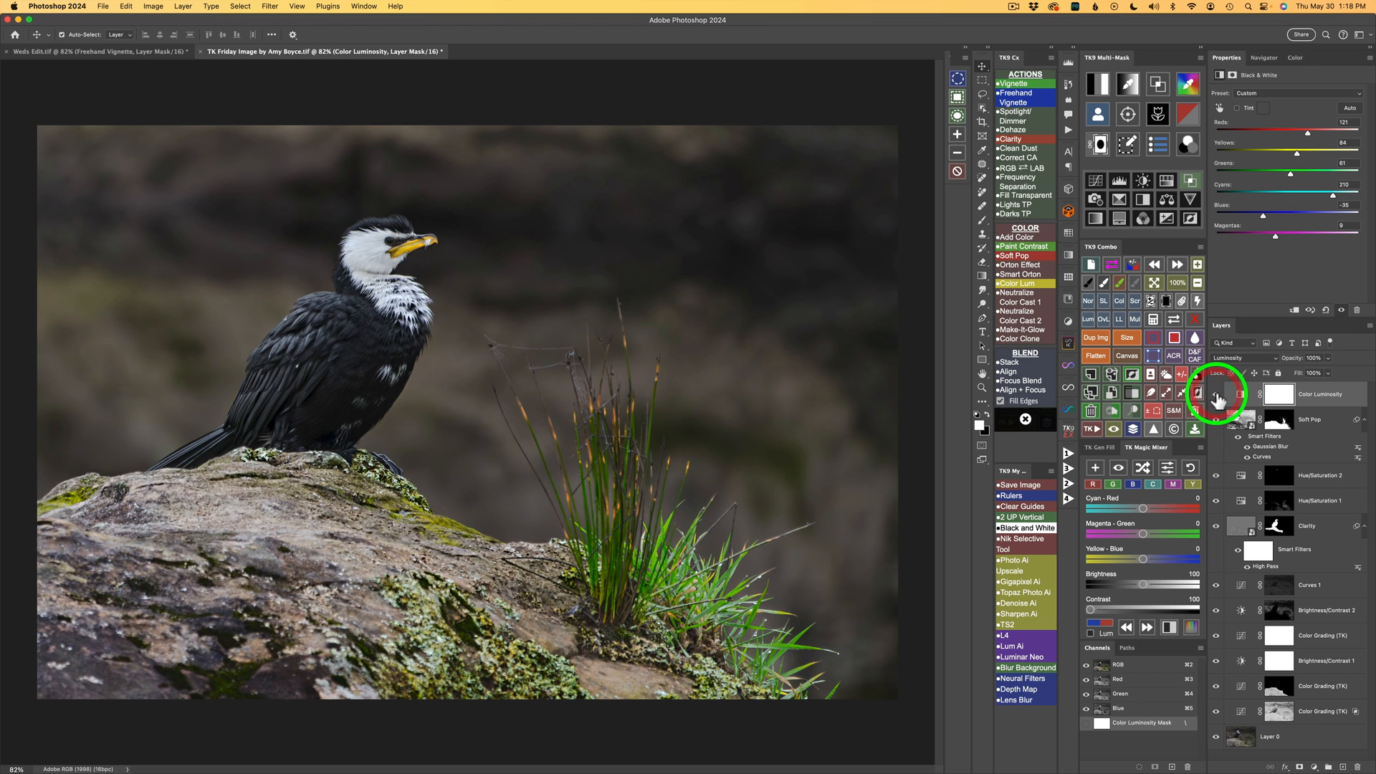
left_click(1216, 395)
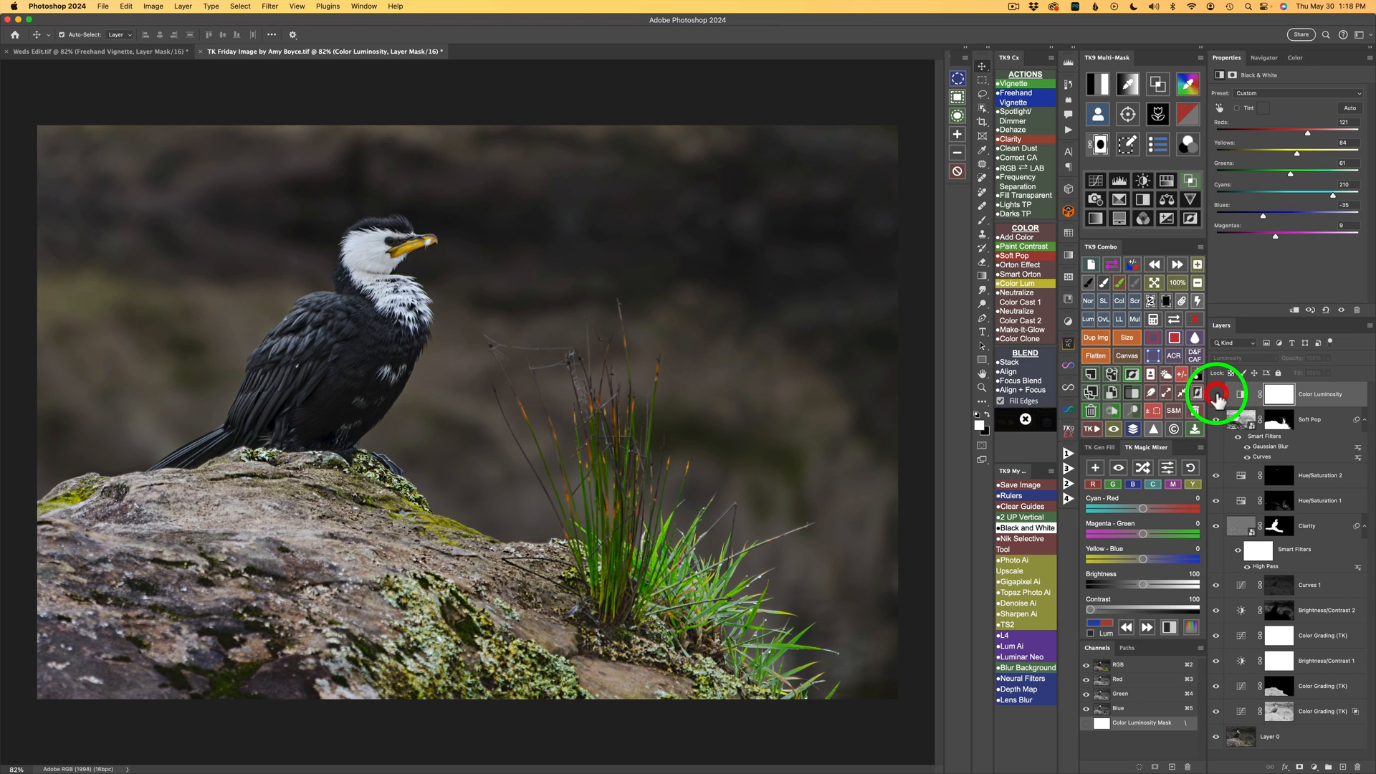
left_click(1216, 395)
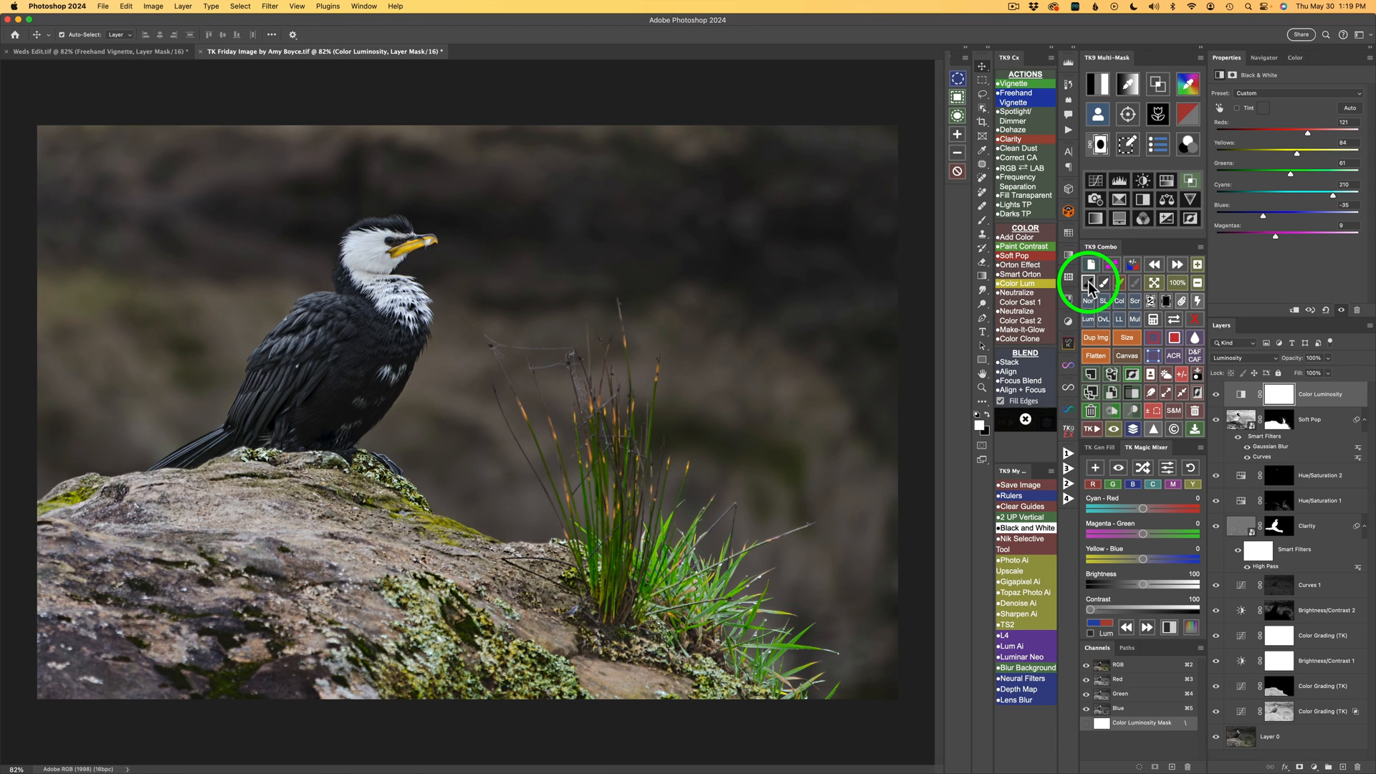
- Paint black over the bird's beak on the Color Luminosity mask with a smaller brush and compare the layer off and on
left_click(1088, 281)
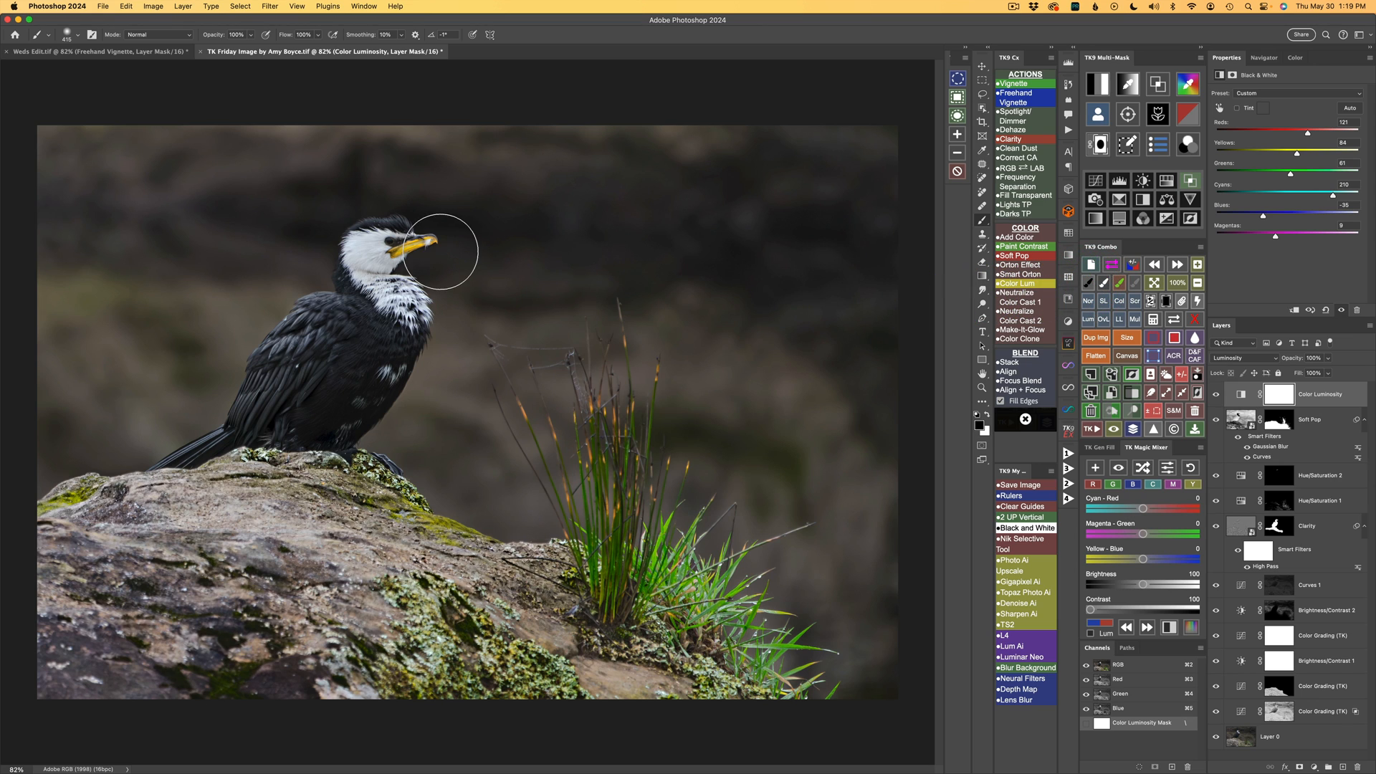
left_click_drag(418, 249, 345, 255)
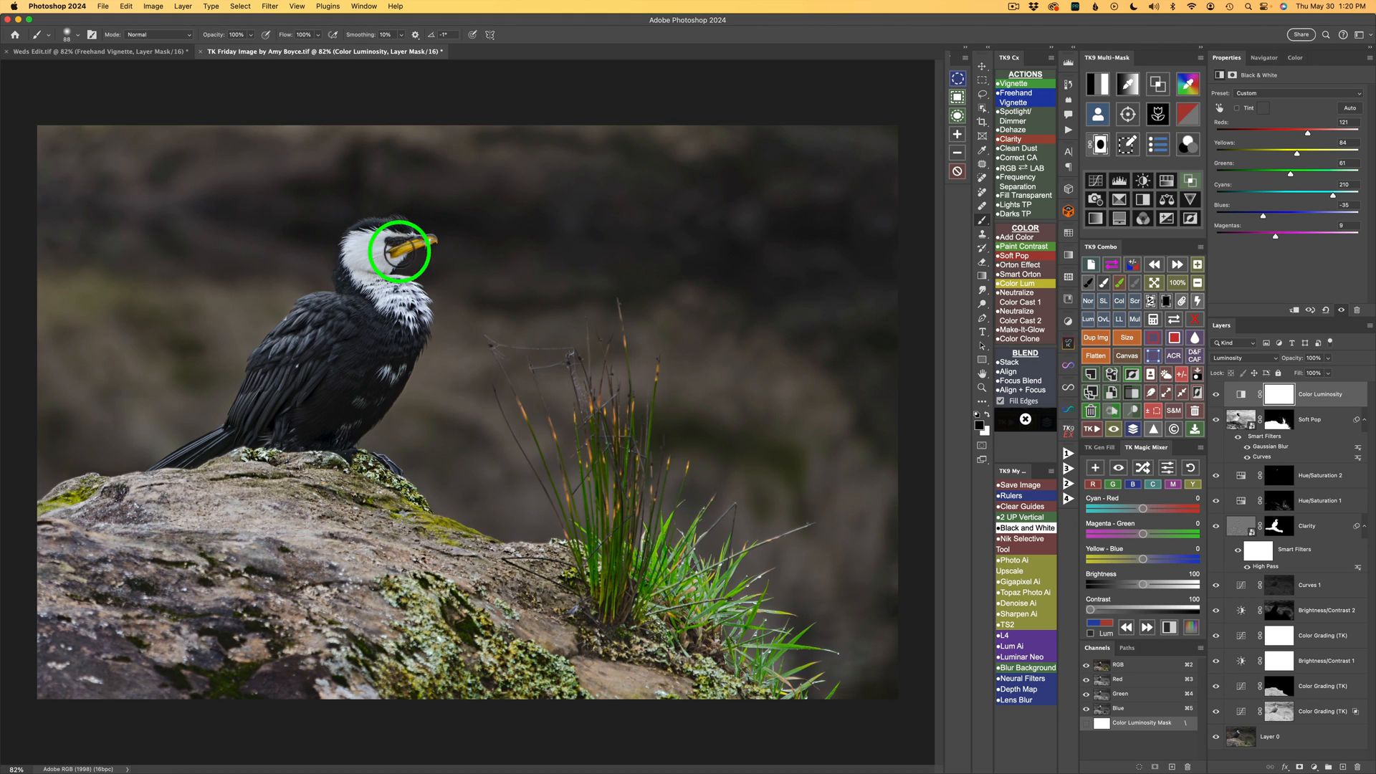
left_click(417, 247)
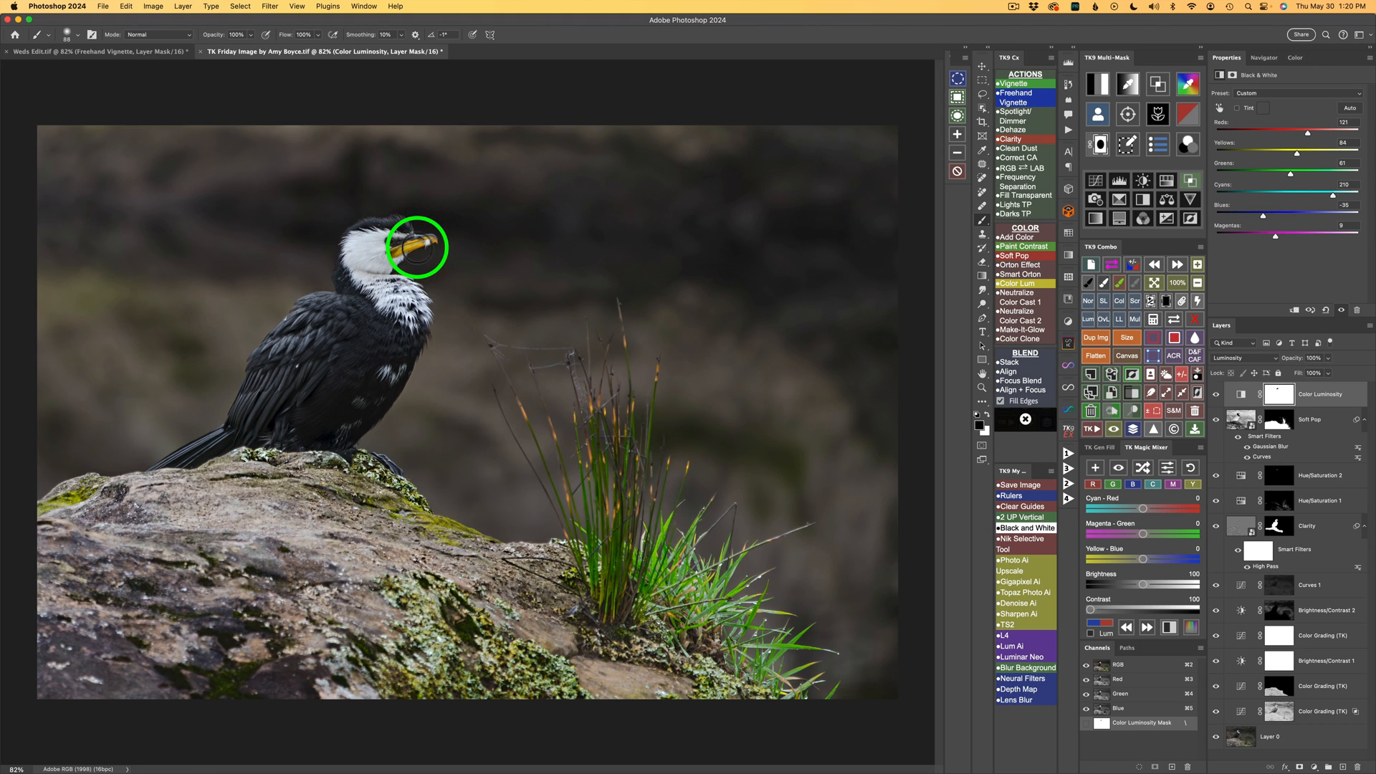
left_click(1216, 396)
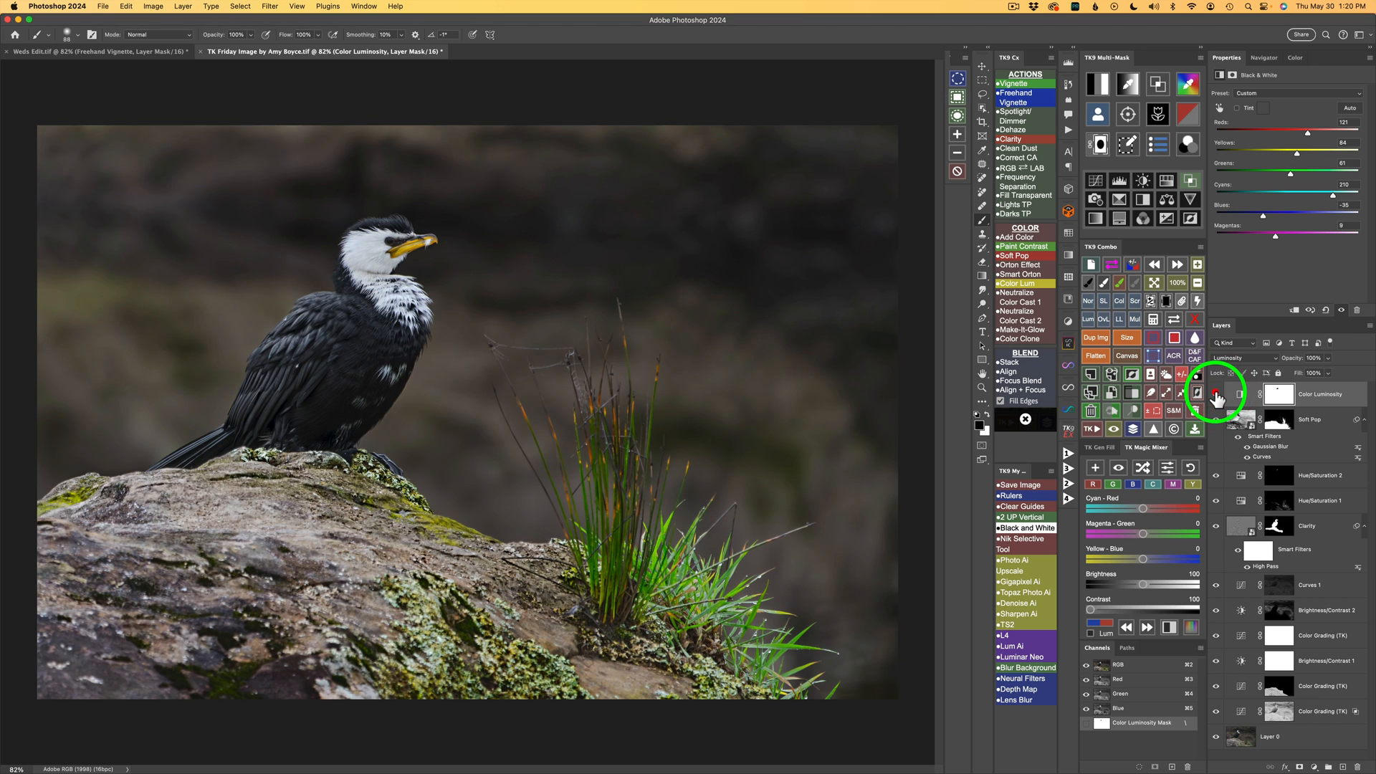
left_click(1216, 395)
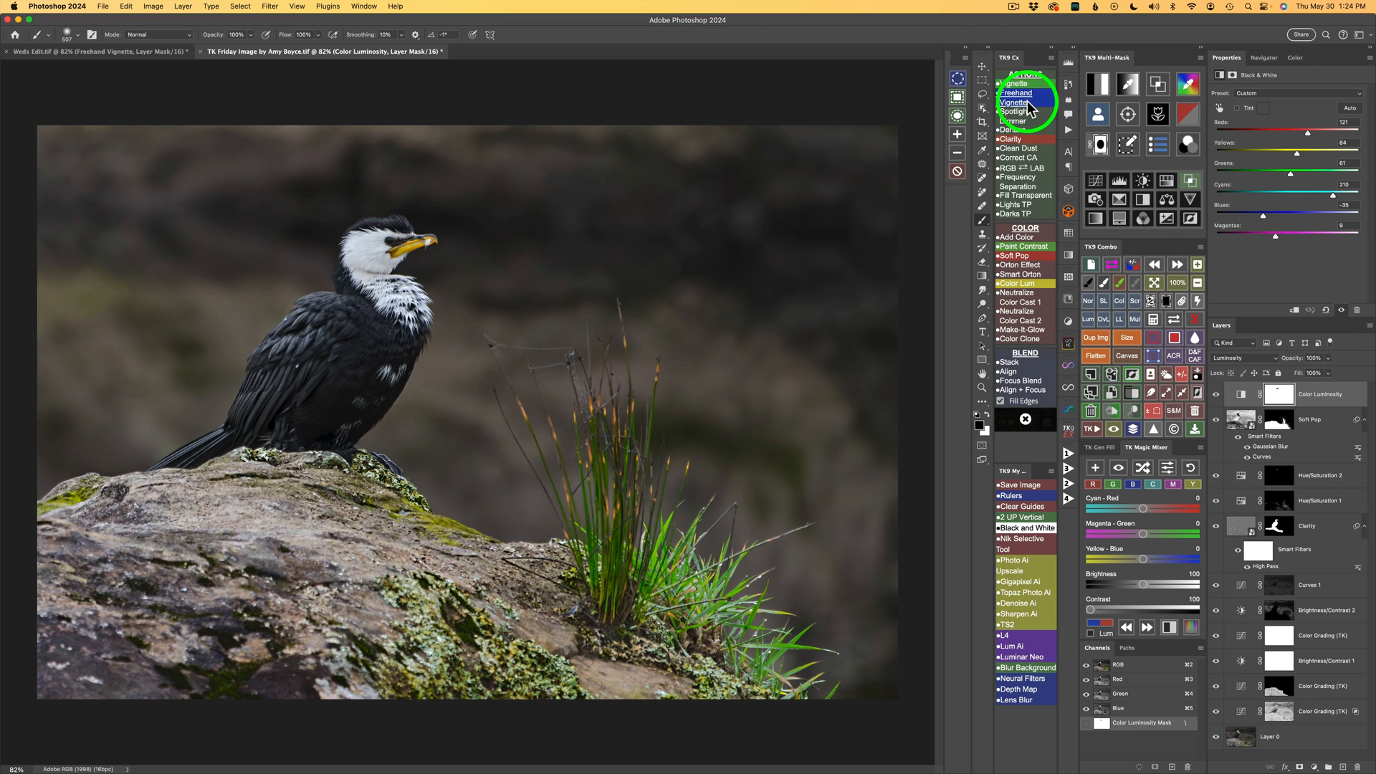
- Brush a freehand selection covering the bird, the upper part of the rock and the grass clump
left_click(959, 81)
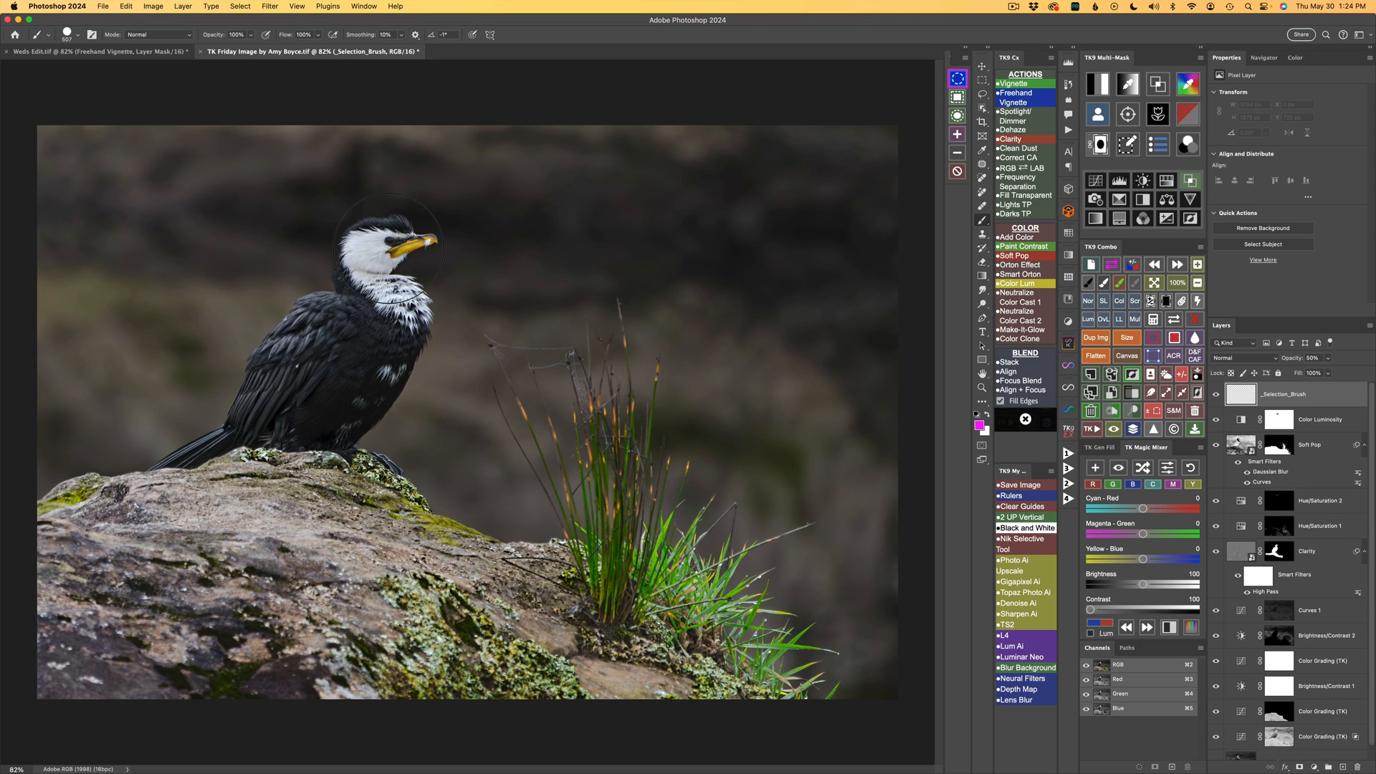
mouse_move(393, 237)
left_mouse_down()
mouse_move(342, 271)
mouse_move(261, 386)
mouse_move(121, 460)
mouse_move(125, 507)
mouse_move(172, 521)
mouse_move(232, 473)
mouse_move(269, 472)
mouse_move(295, 534)
mouse_move(451, 549)
mouse_move(528, 593)
mouse_move(763, 621)
mouse_move(784, 578)
mouse_move(714, 540)
mouse_move(609, 537)
mouse_move(660, 462)
mouse_move(625, 370)
mouse_move(504, 373)
mouse_move(448, 331)
mouse_move(437, 294)
mouse_move(528, 340)
mouse_move(519, 352)
mouse_move(342, 361)
mouse_move(388, 429)
mouse_move(552, 470)
mouse_move(569, 499)
mouse_move(389, 491)
mouse_move(429, 495)
mouse_move(449, 423)
left_mouse_up()
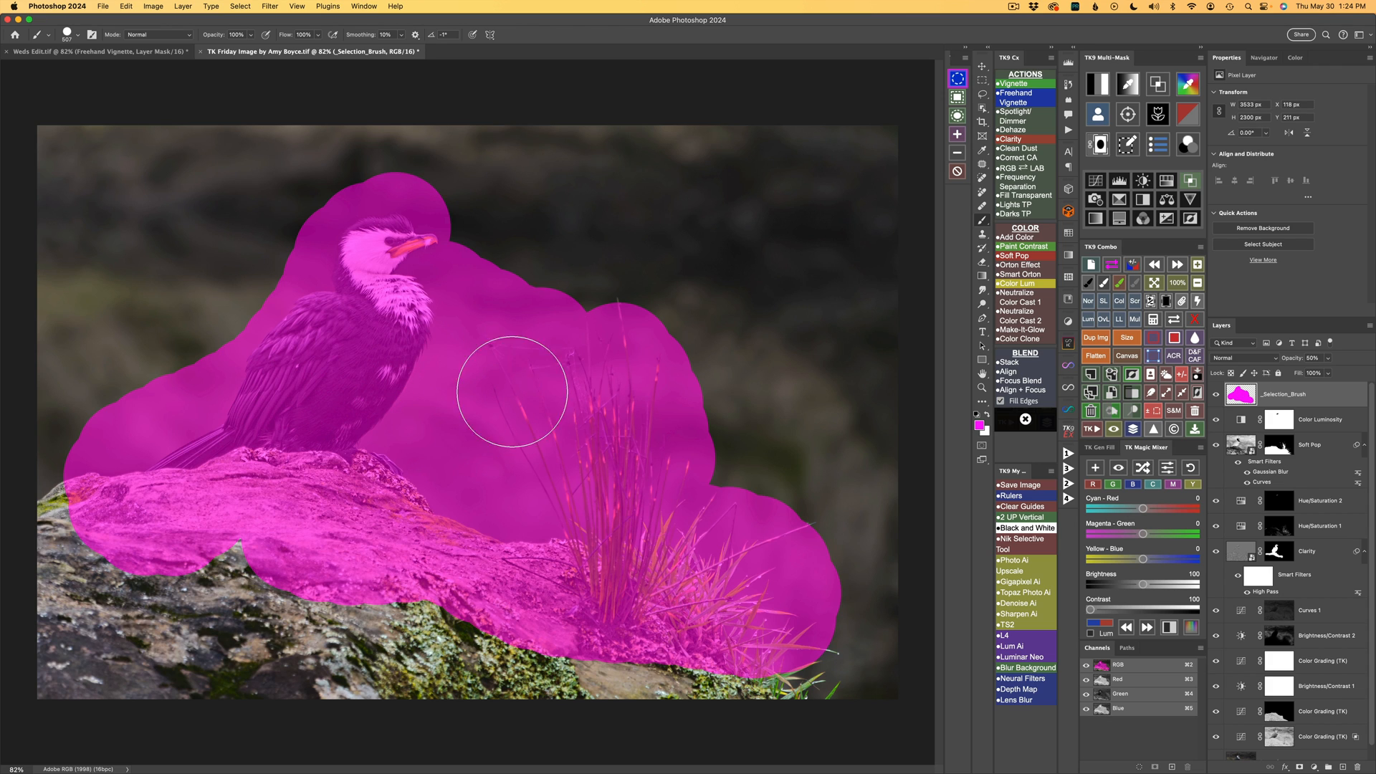
left_click(957, 79)
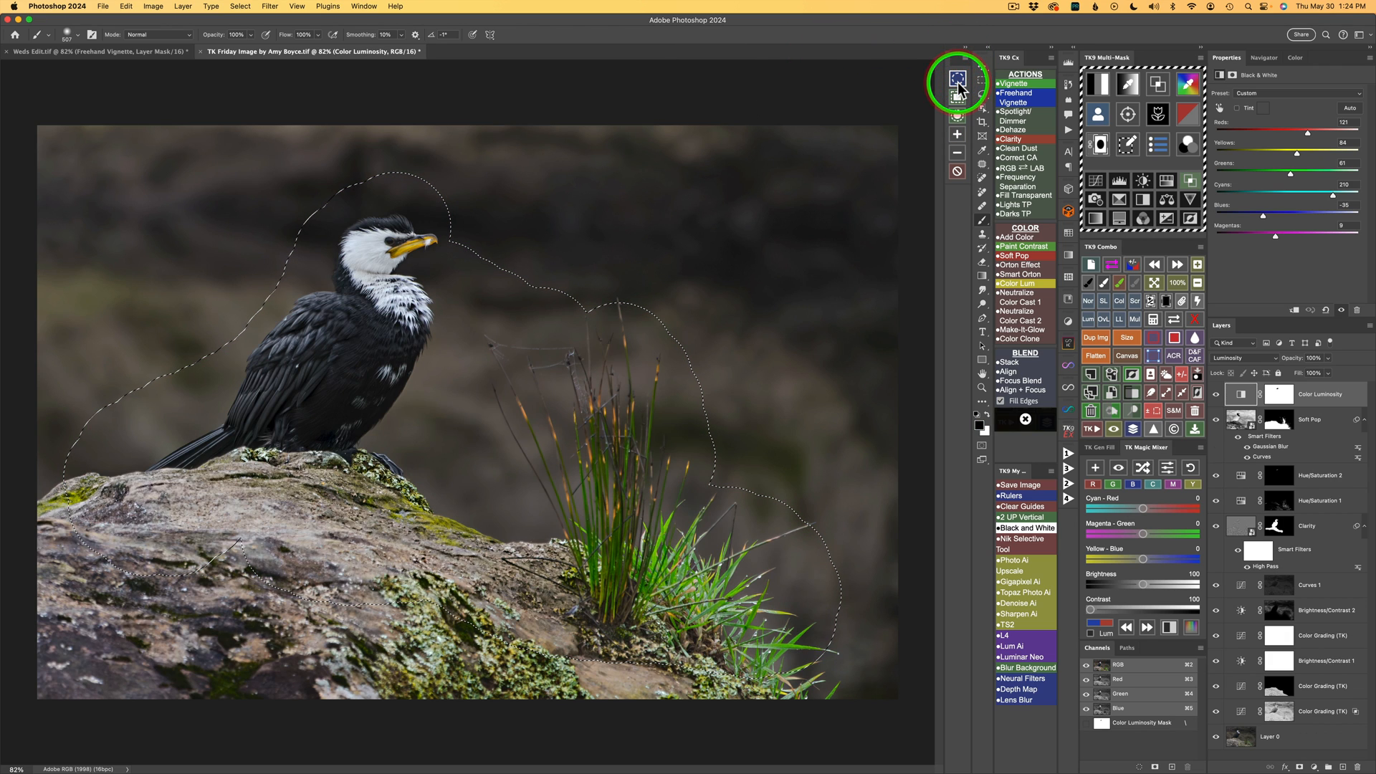
- Run the Freehand Vignette action on the brushed selection and accept a Gaussian Blur radius of 294.8 pixels
left_click(1092, 430)
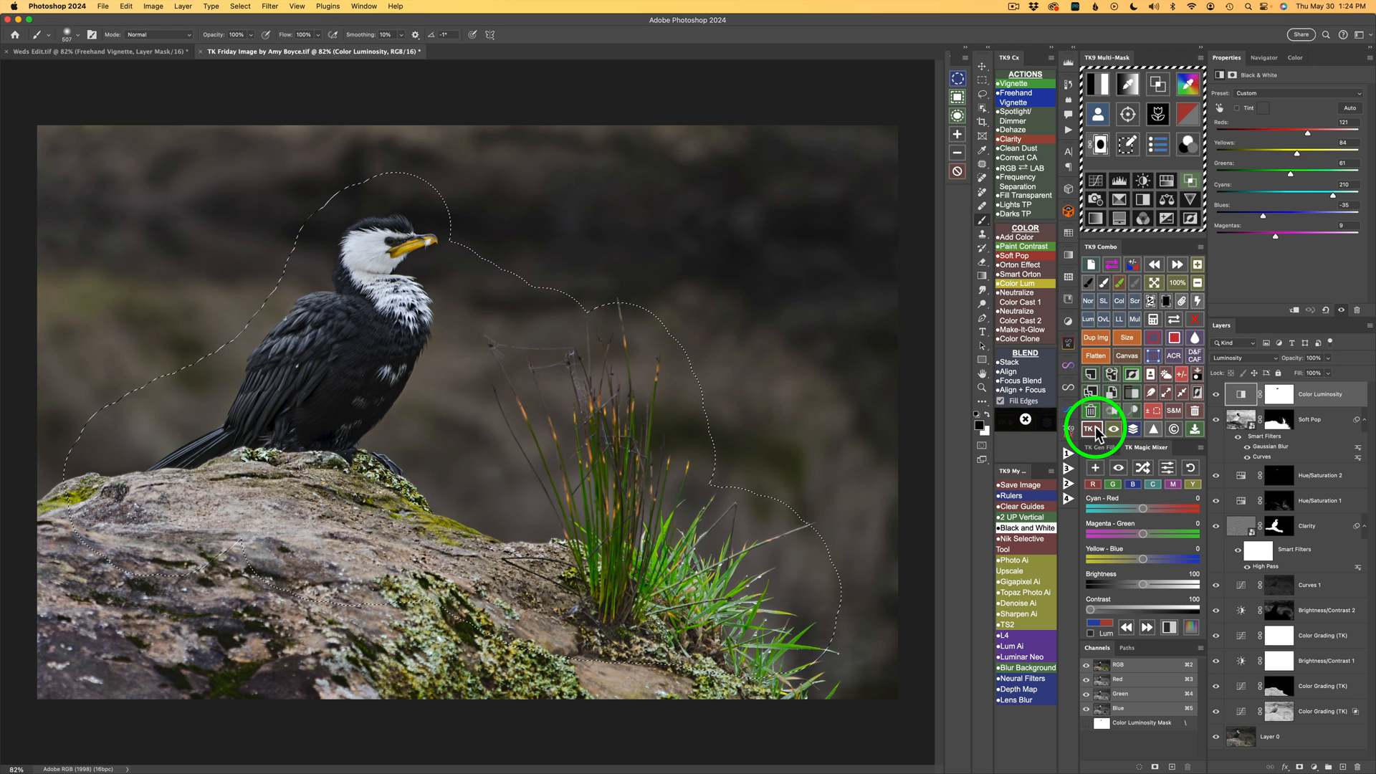
left_click(1015, 93)
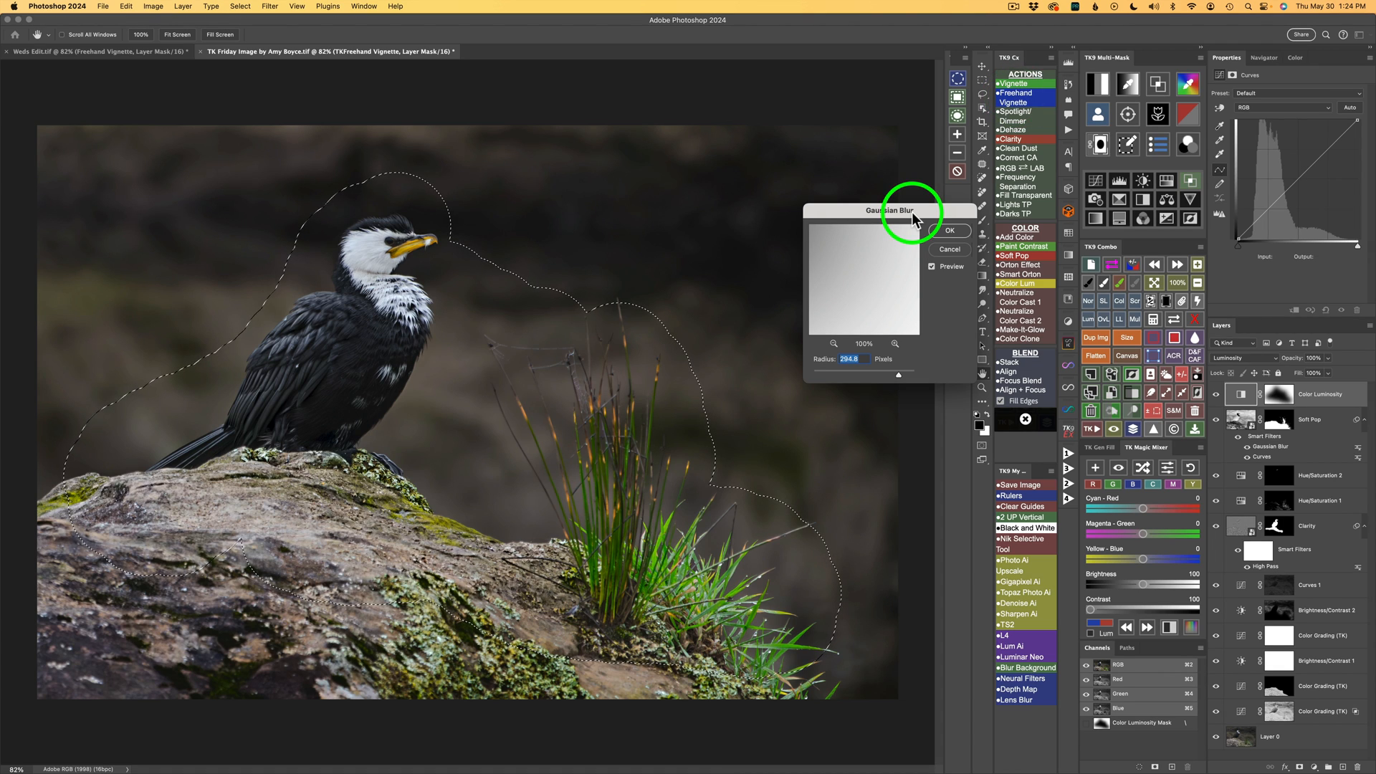
left_click(951, 230)
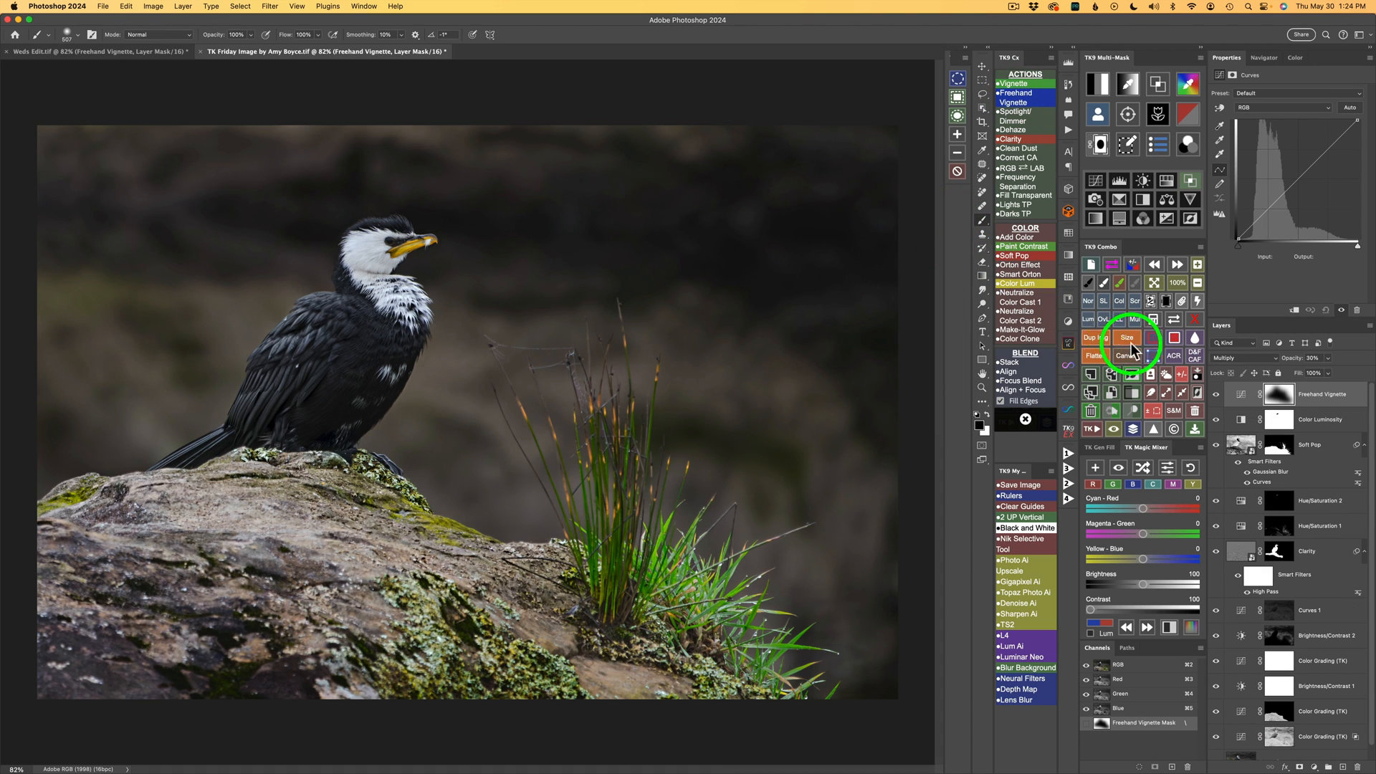
- Set the Freehand Vignette layer's opacity to 35% and compare the layer off and on
left_click(1217, 395)
left_click(1216, 396)
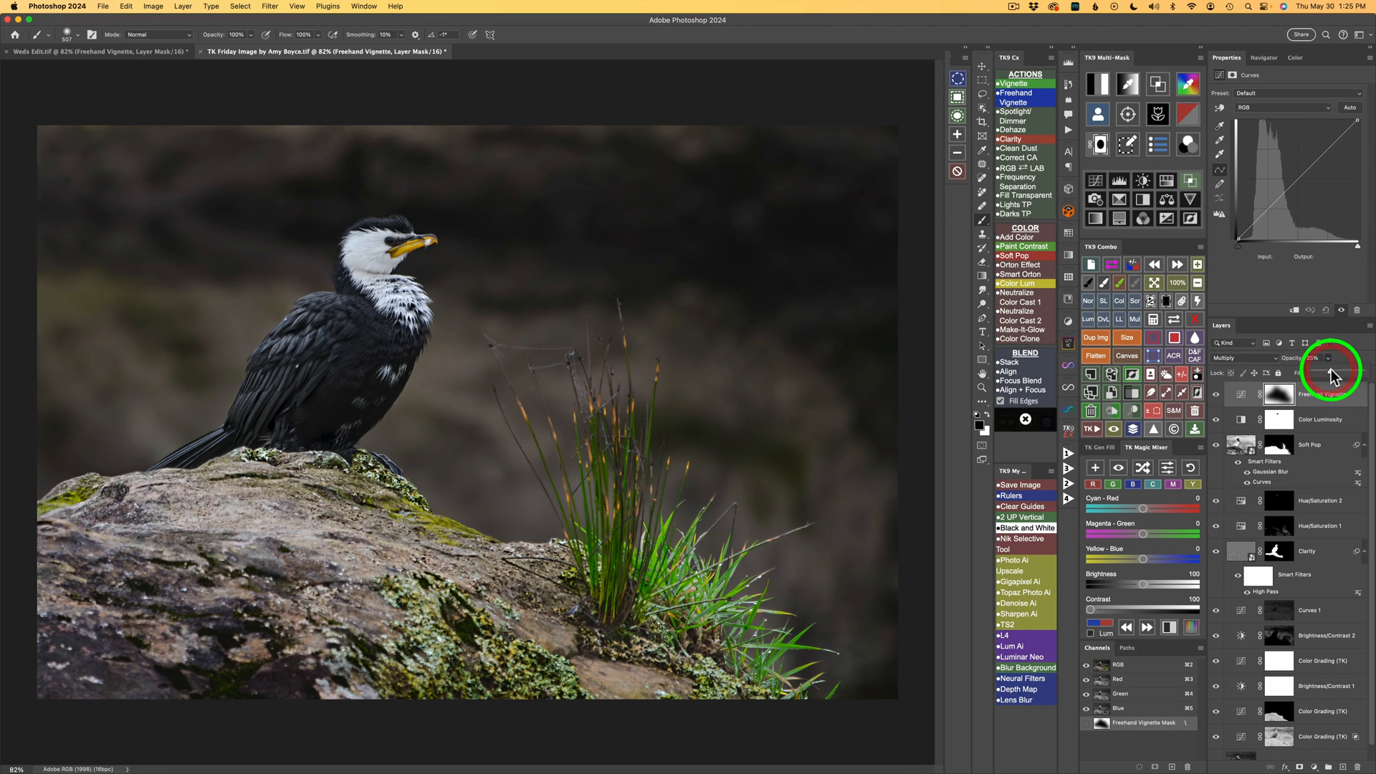
left_click(1215, 395)
left_click(1216, 395)
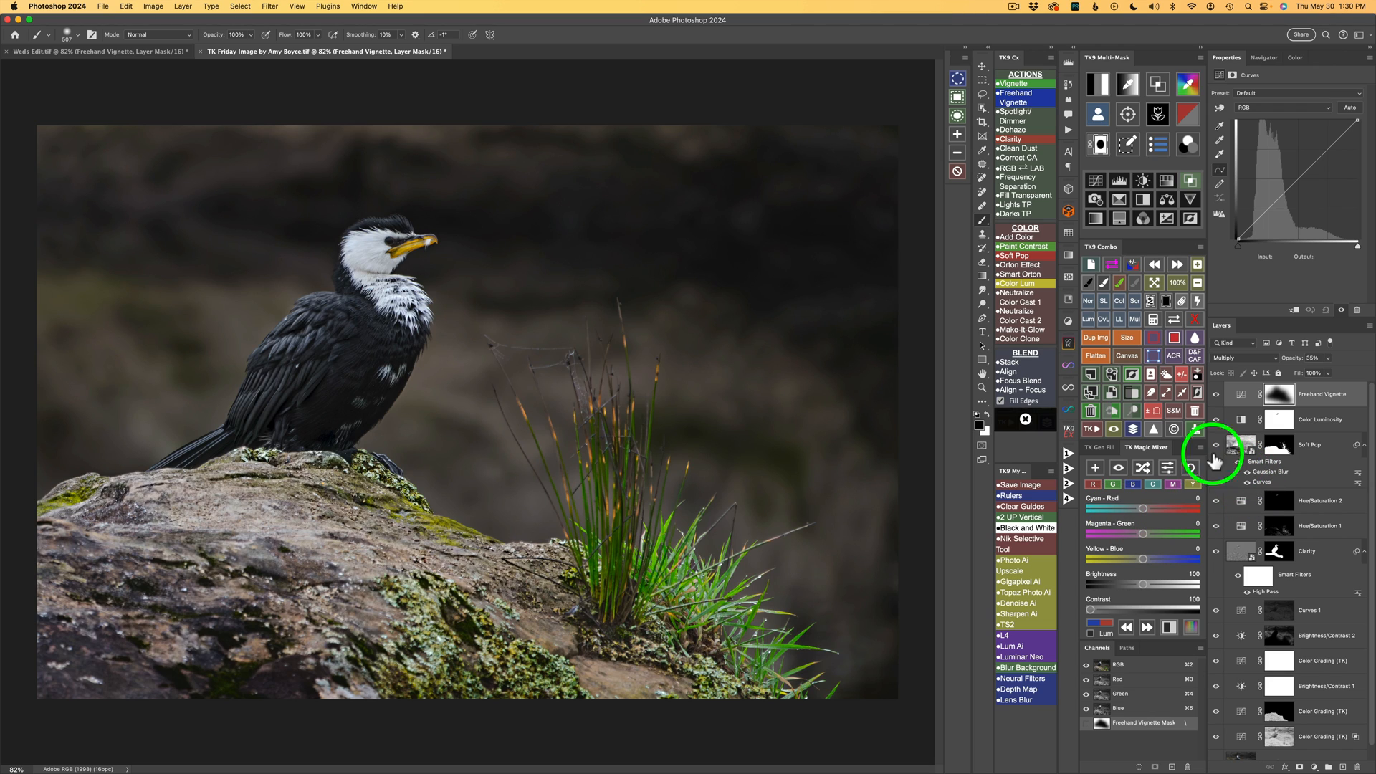
- Compare the original photo with the full edit by hiding and restoring all the layers above the base image
left_click(1132, 430)
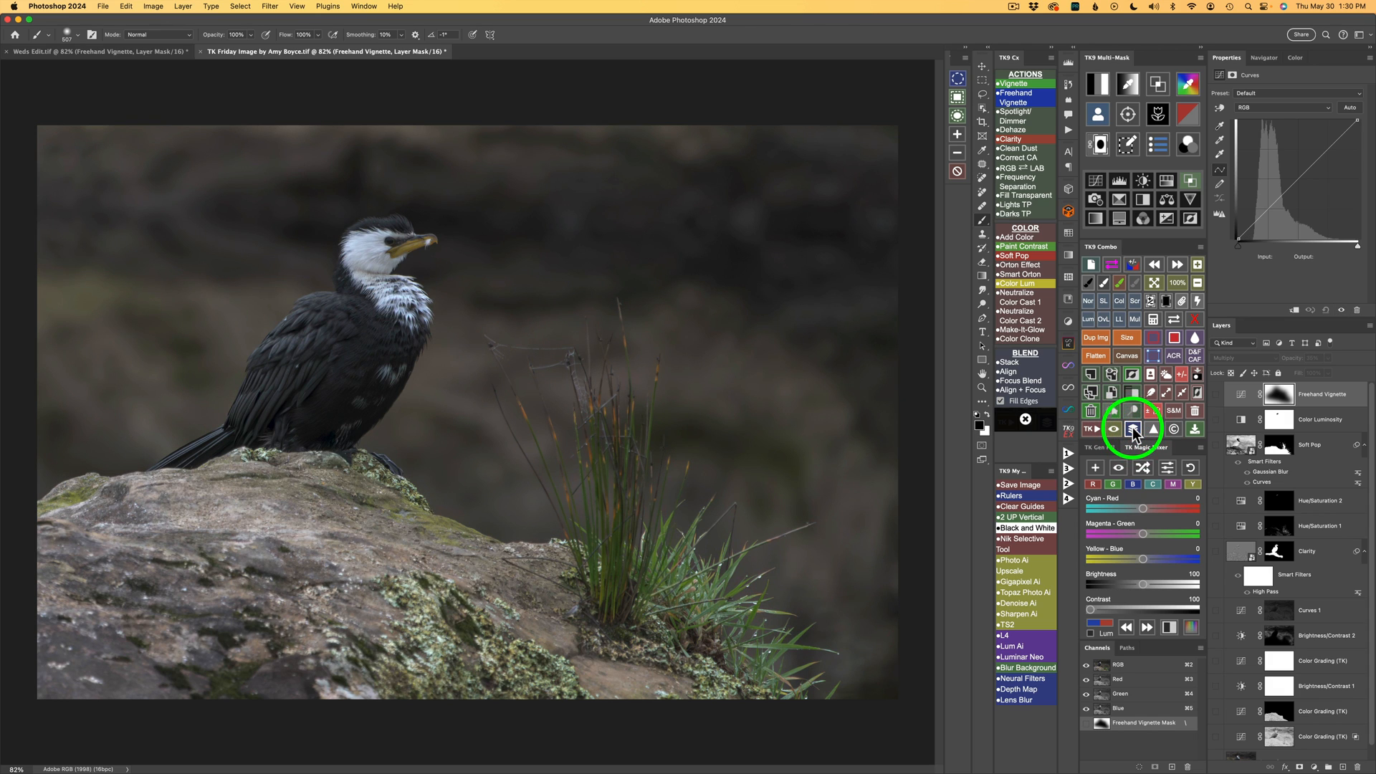
left_click(1133, 430)
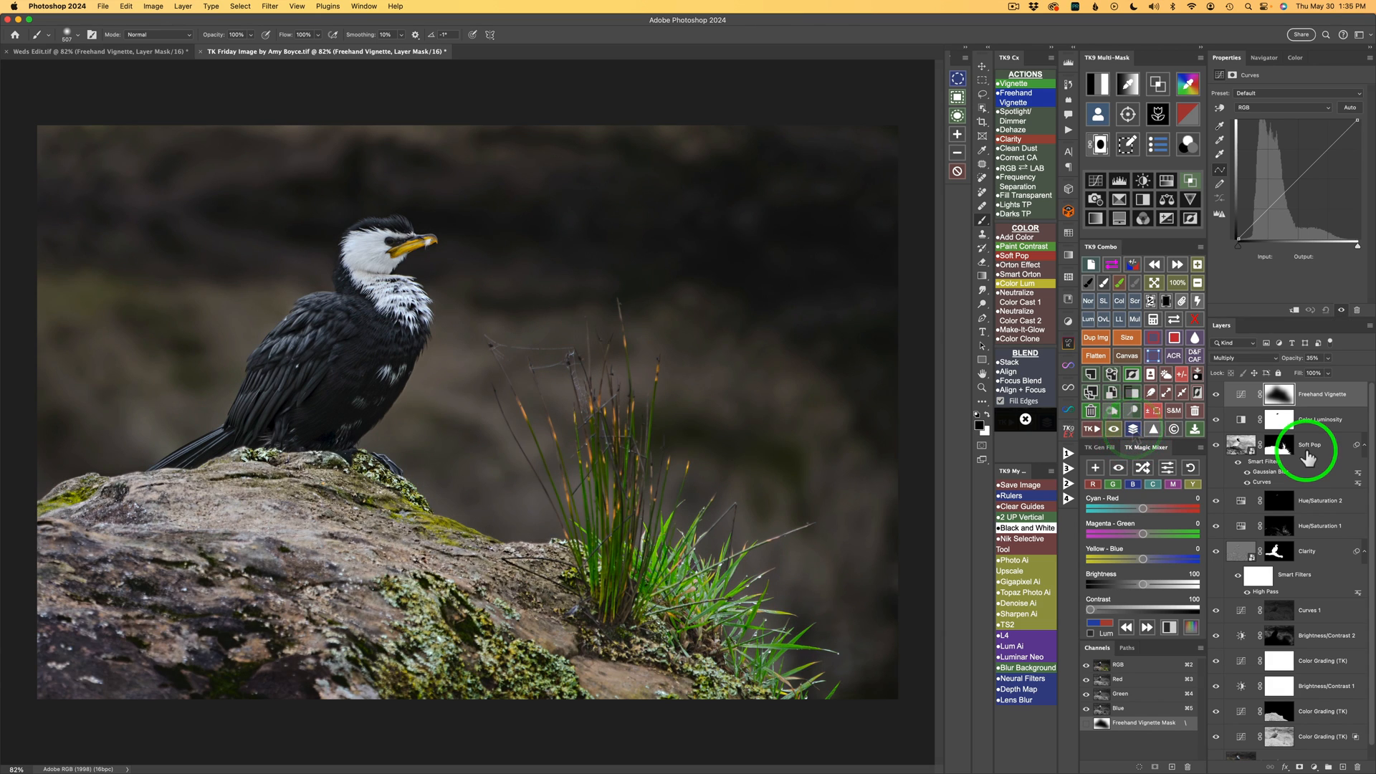